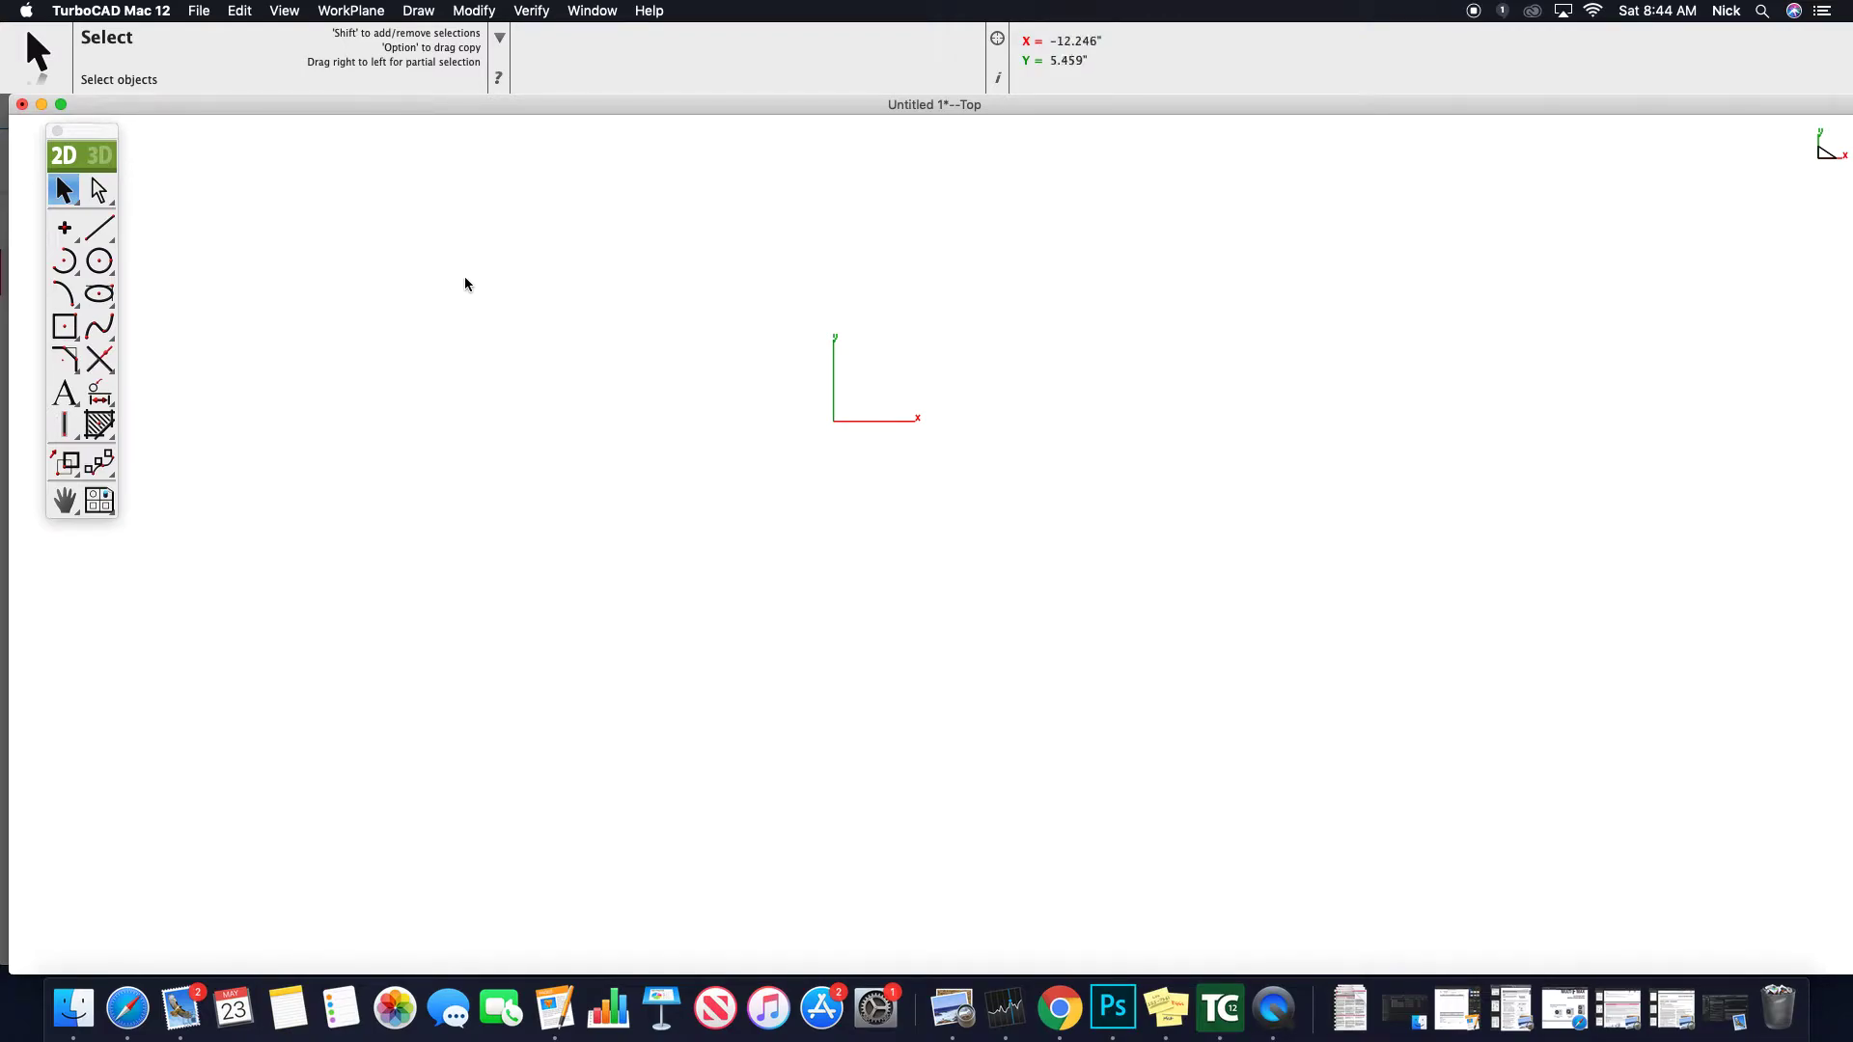
- Draw a single line starting at X 0, Y 1 with a length of 5 and an angle of 0
{"action": "left_click", "coordinate": [100, 229]}
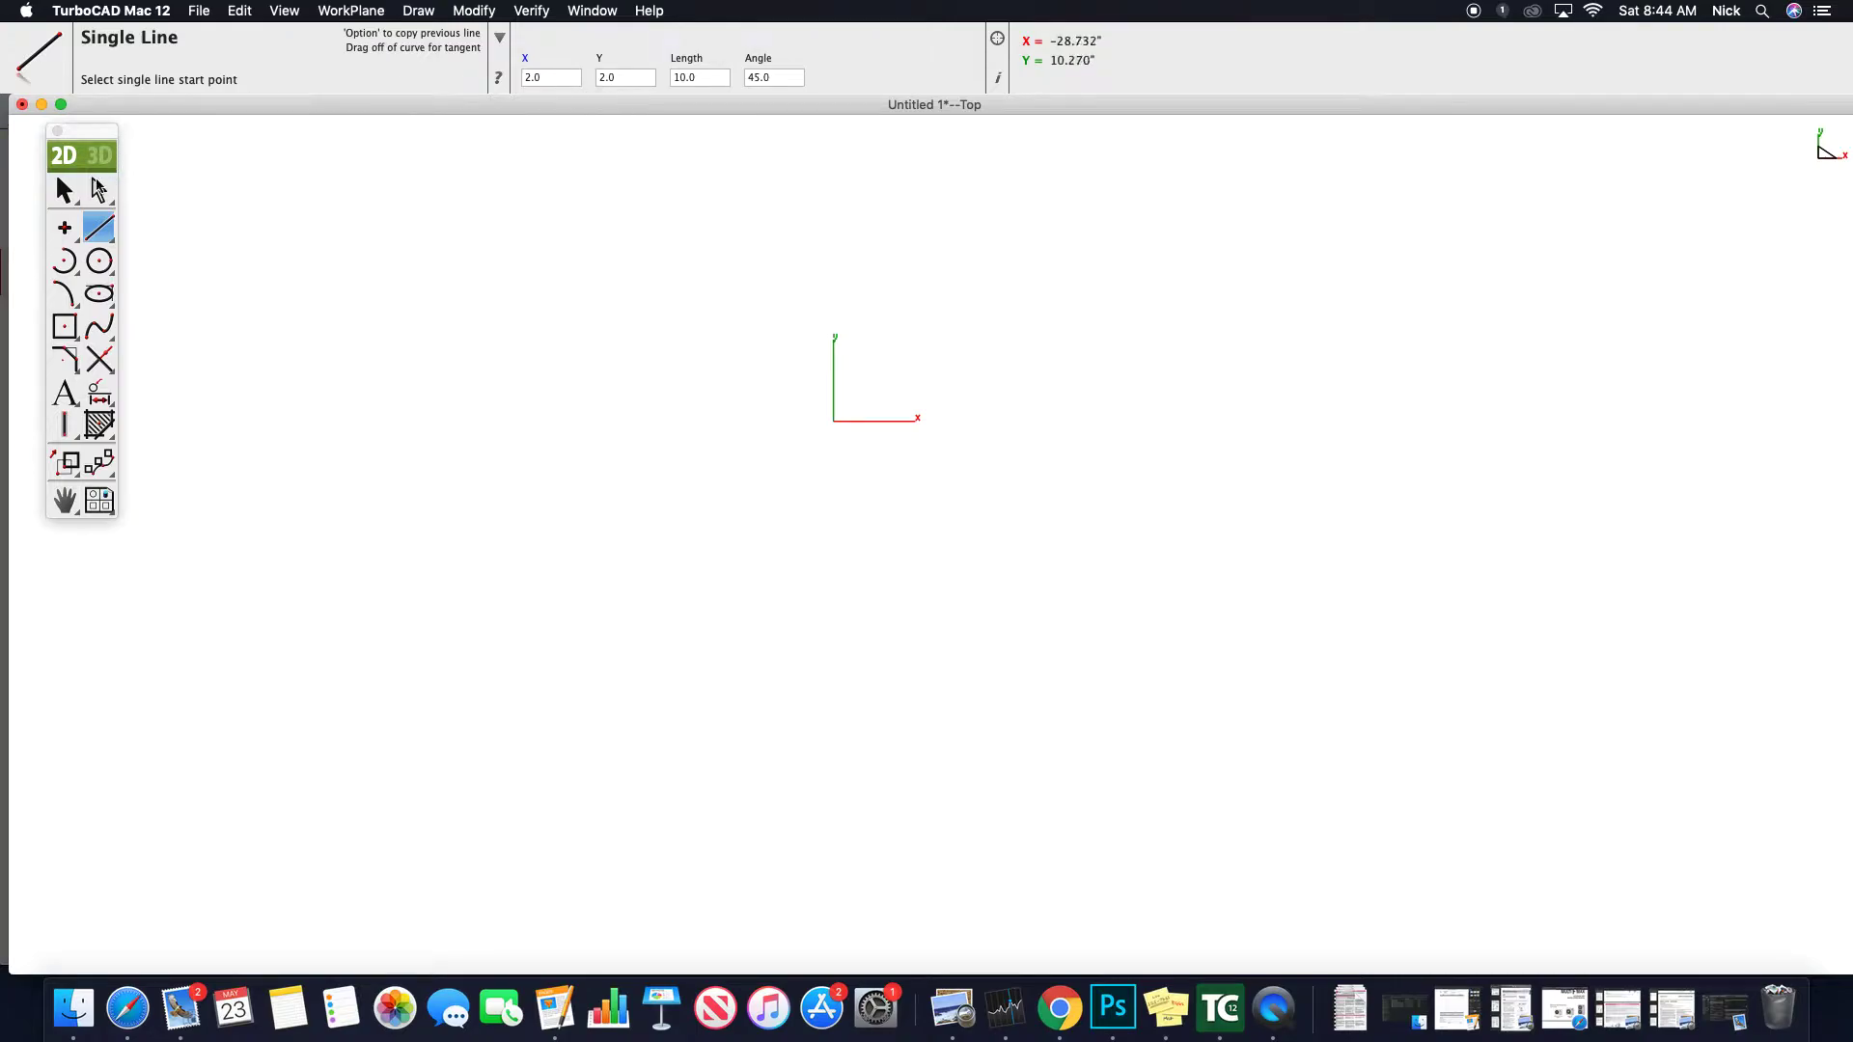
{"action": "left_click", "coordinate": [65, 191]}
{"action": "left_click", "coordinate": [99, 229]}
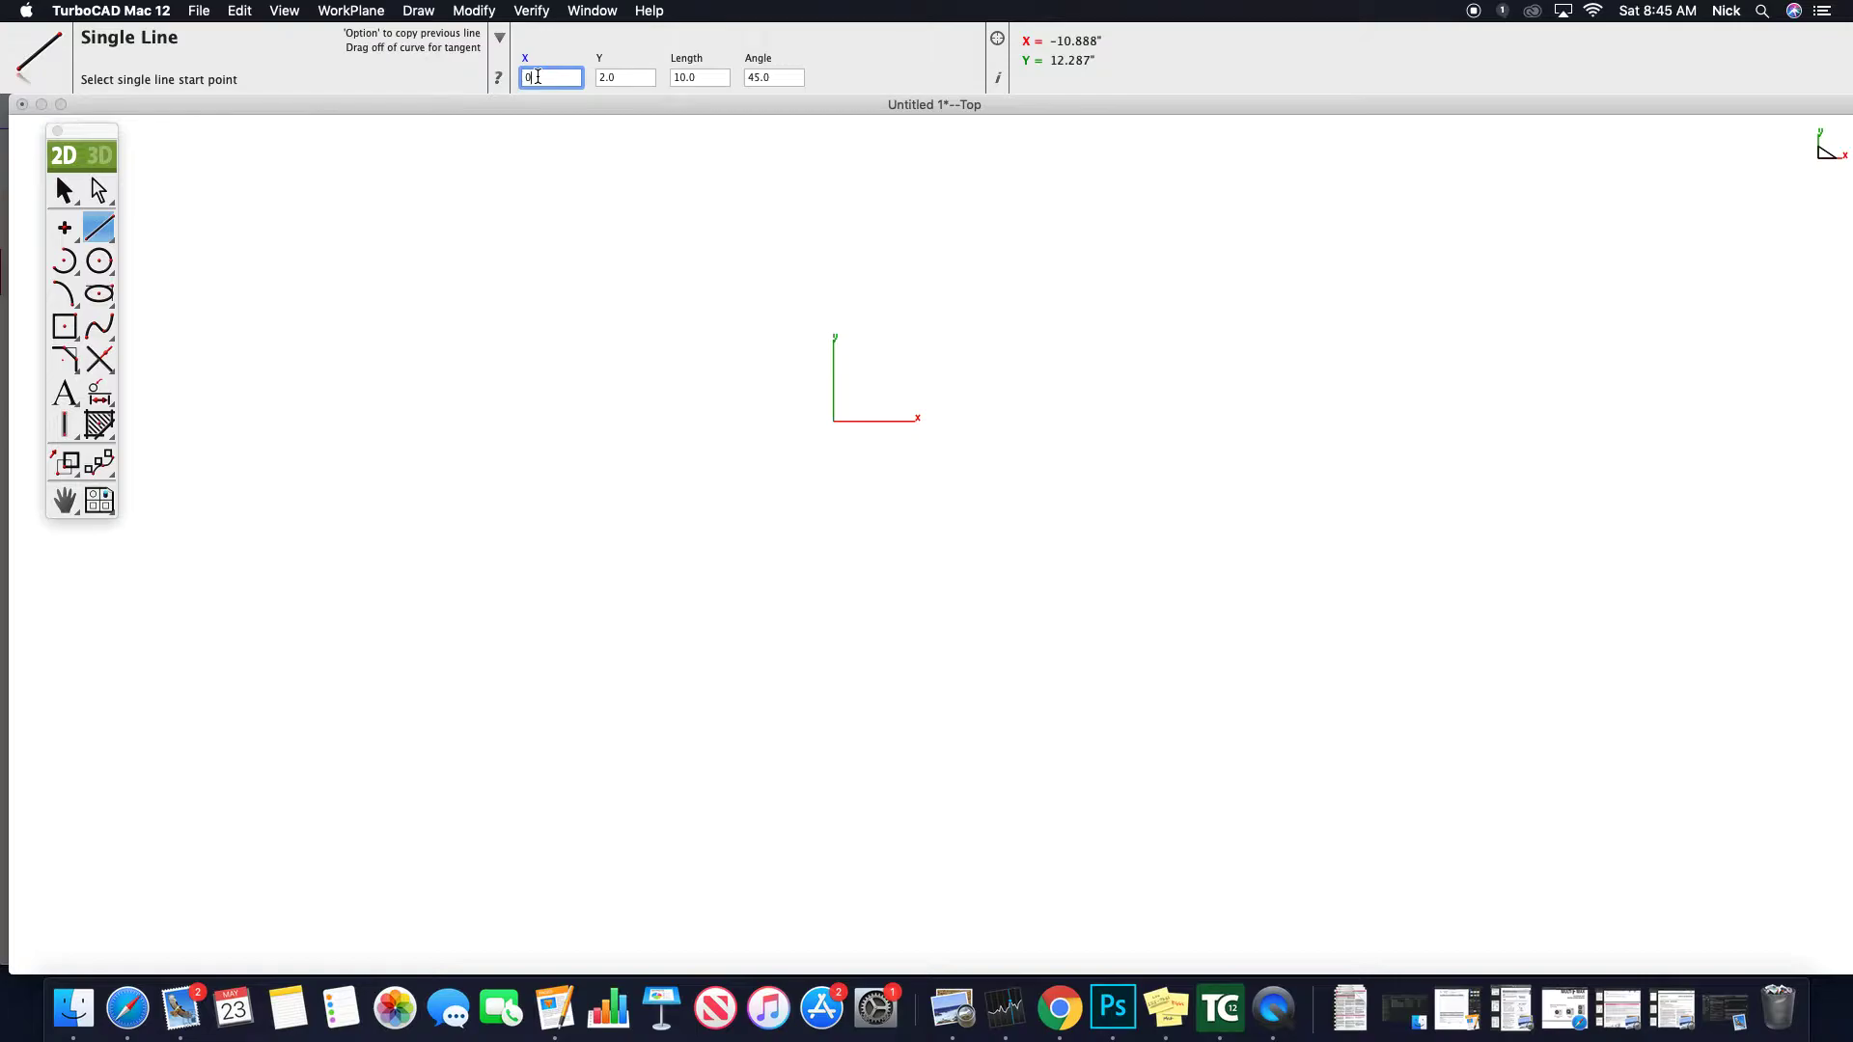
{"action": "key", "text": "Tab"}
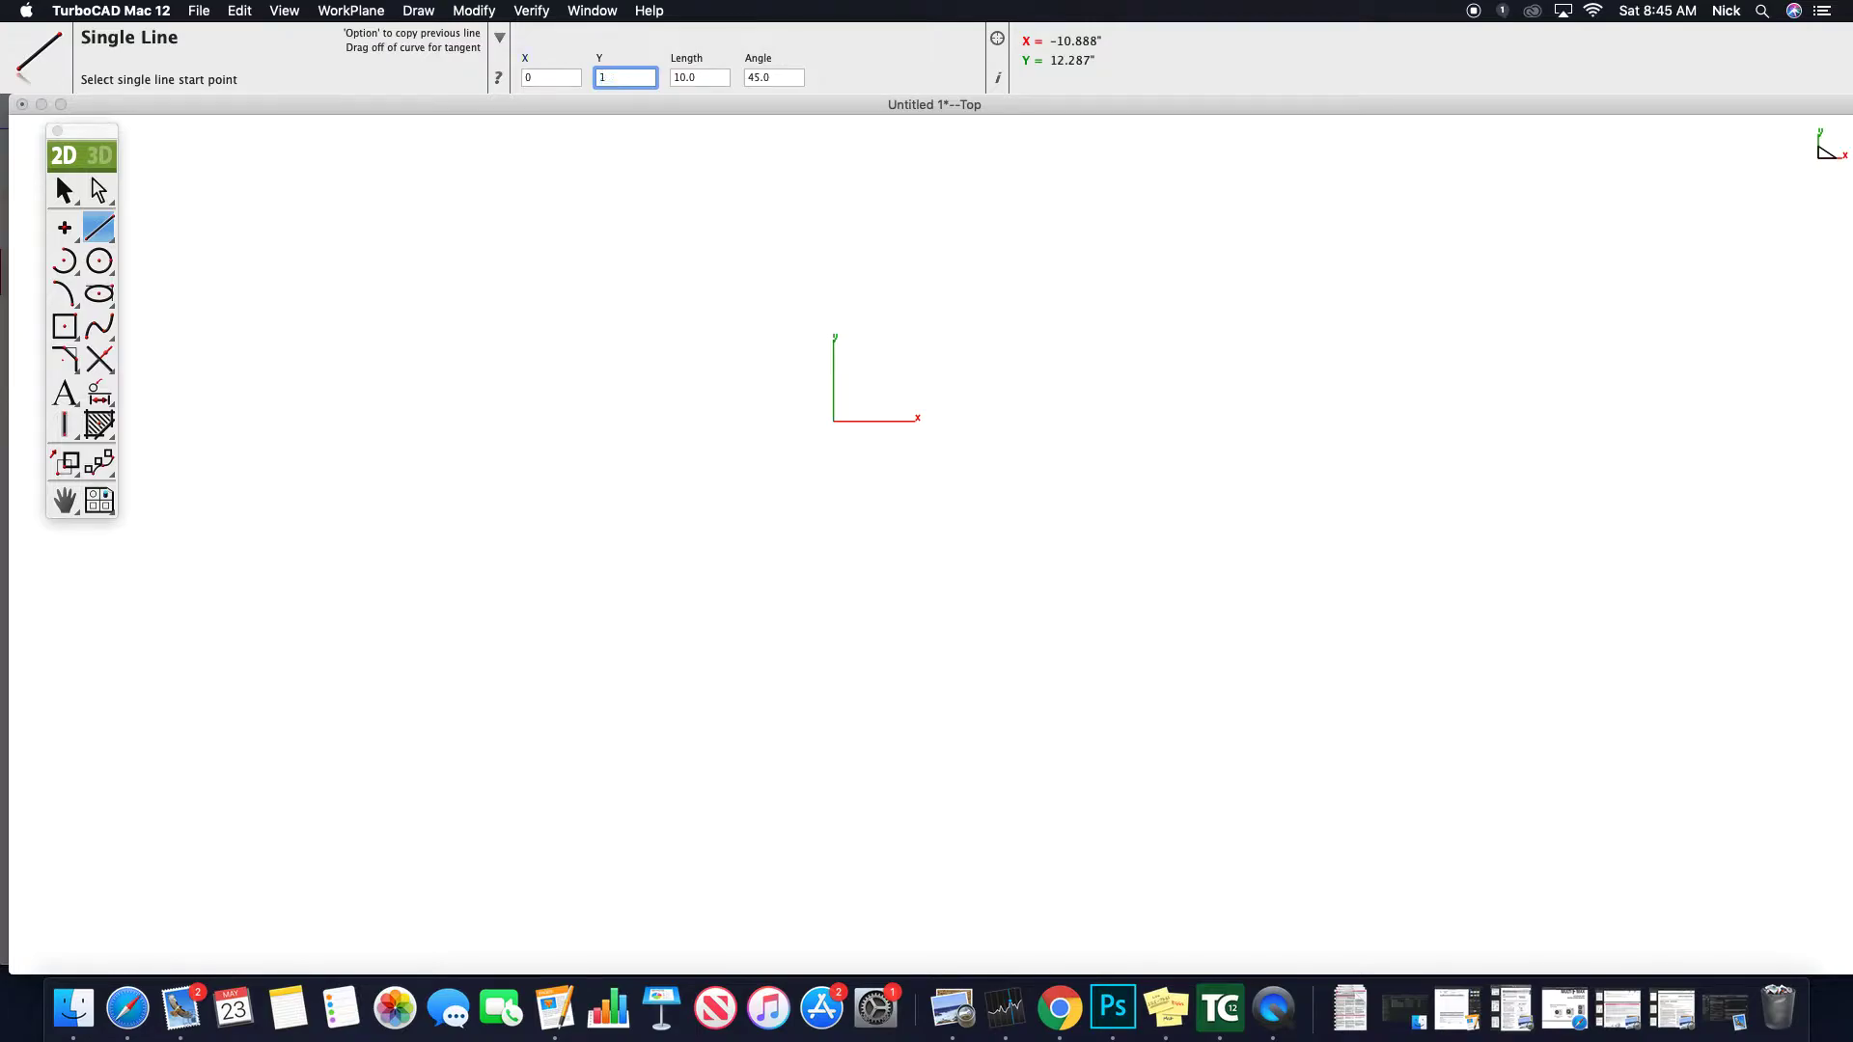
{"action": "key", "text": "Tab"}
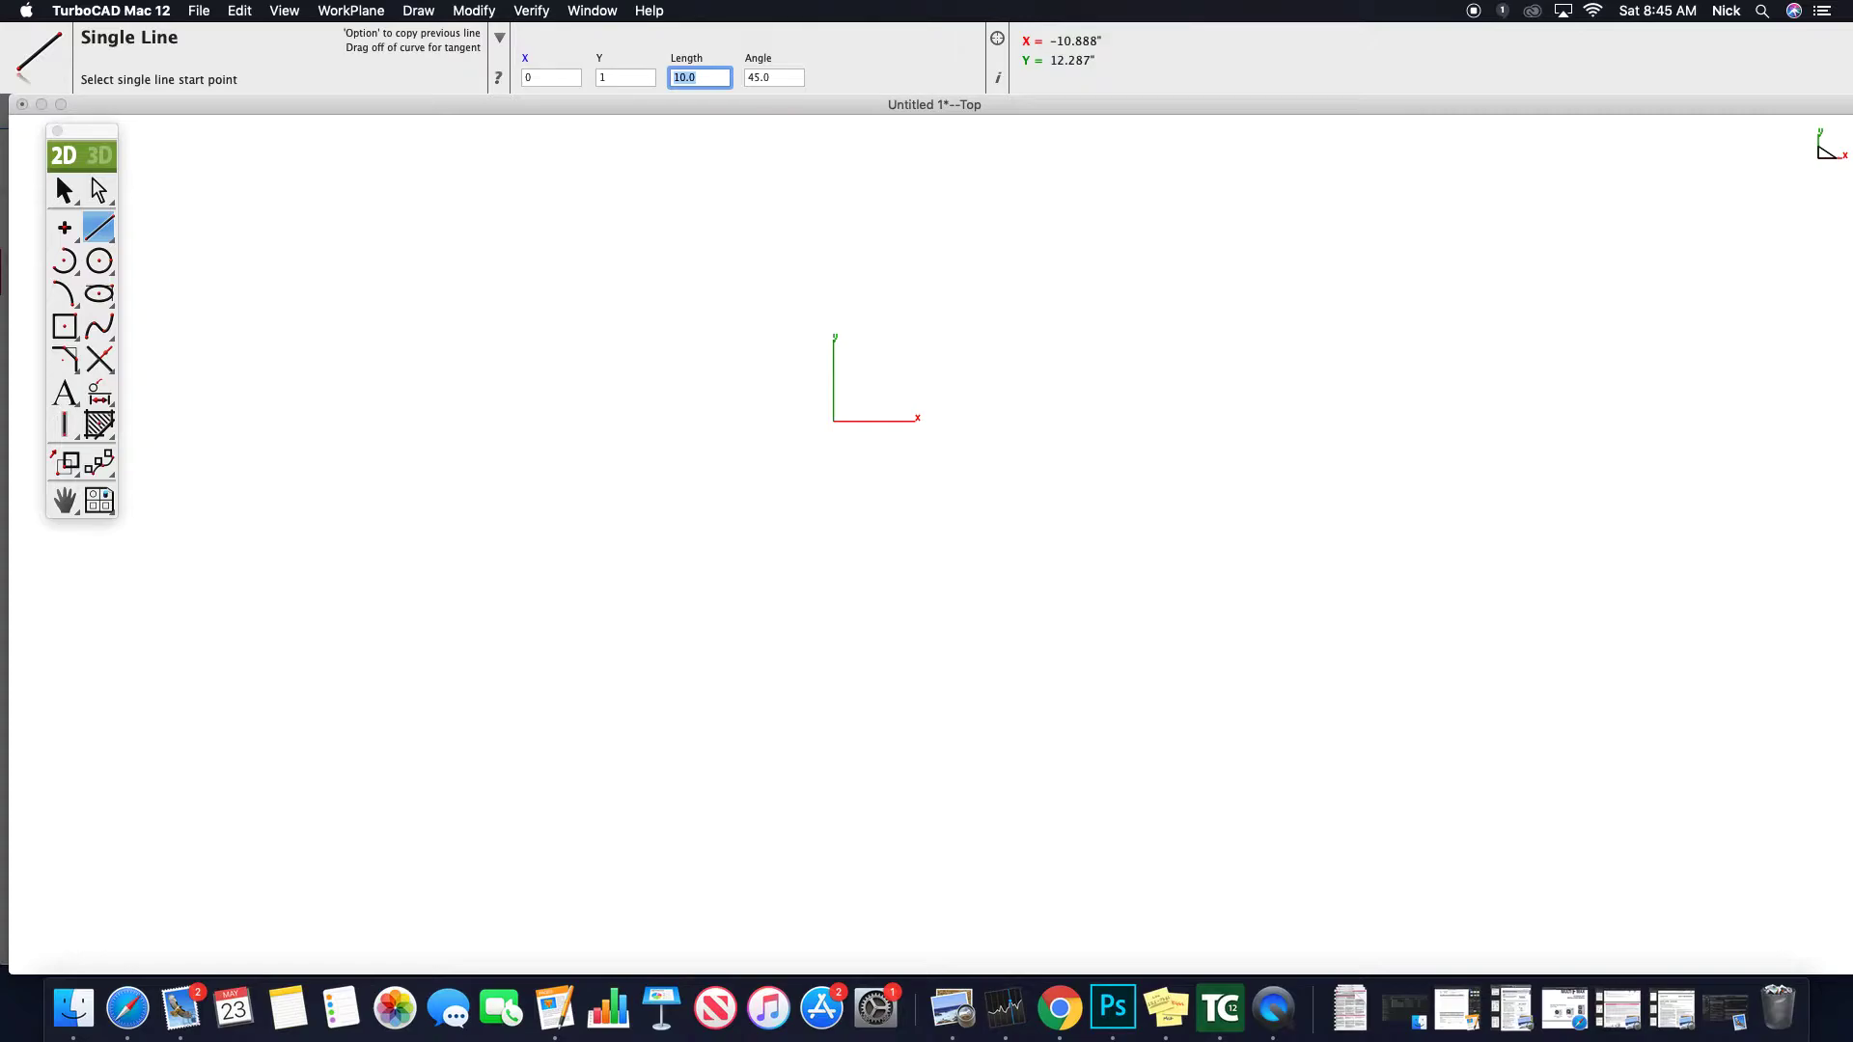
{"action": "type", "text": "5"}
{"action": "key", "text": "Tab"}
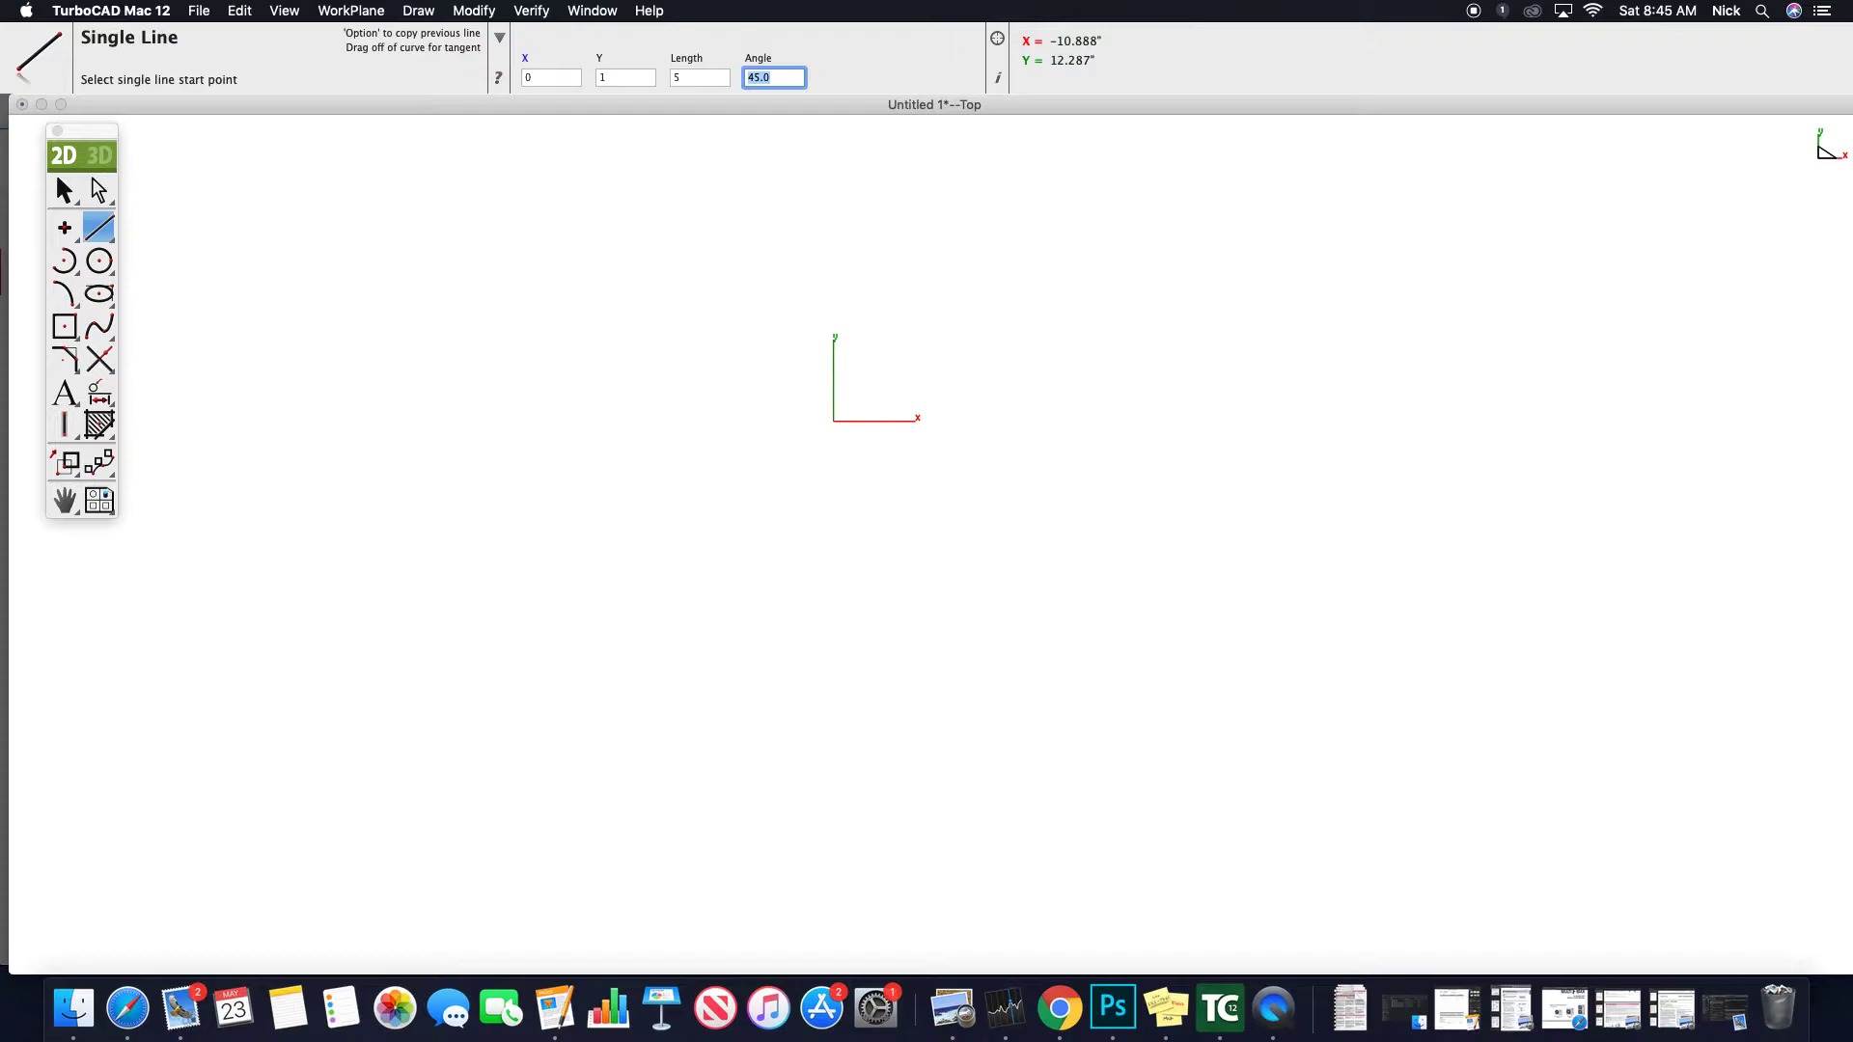
{"action": "type", "text": "0"}
{"action": "key", "text": "Return"}
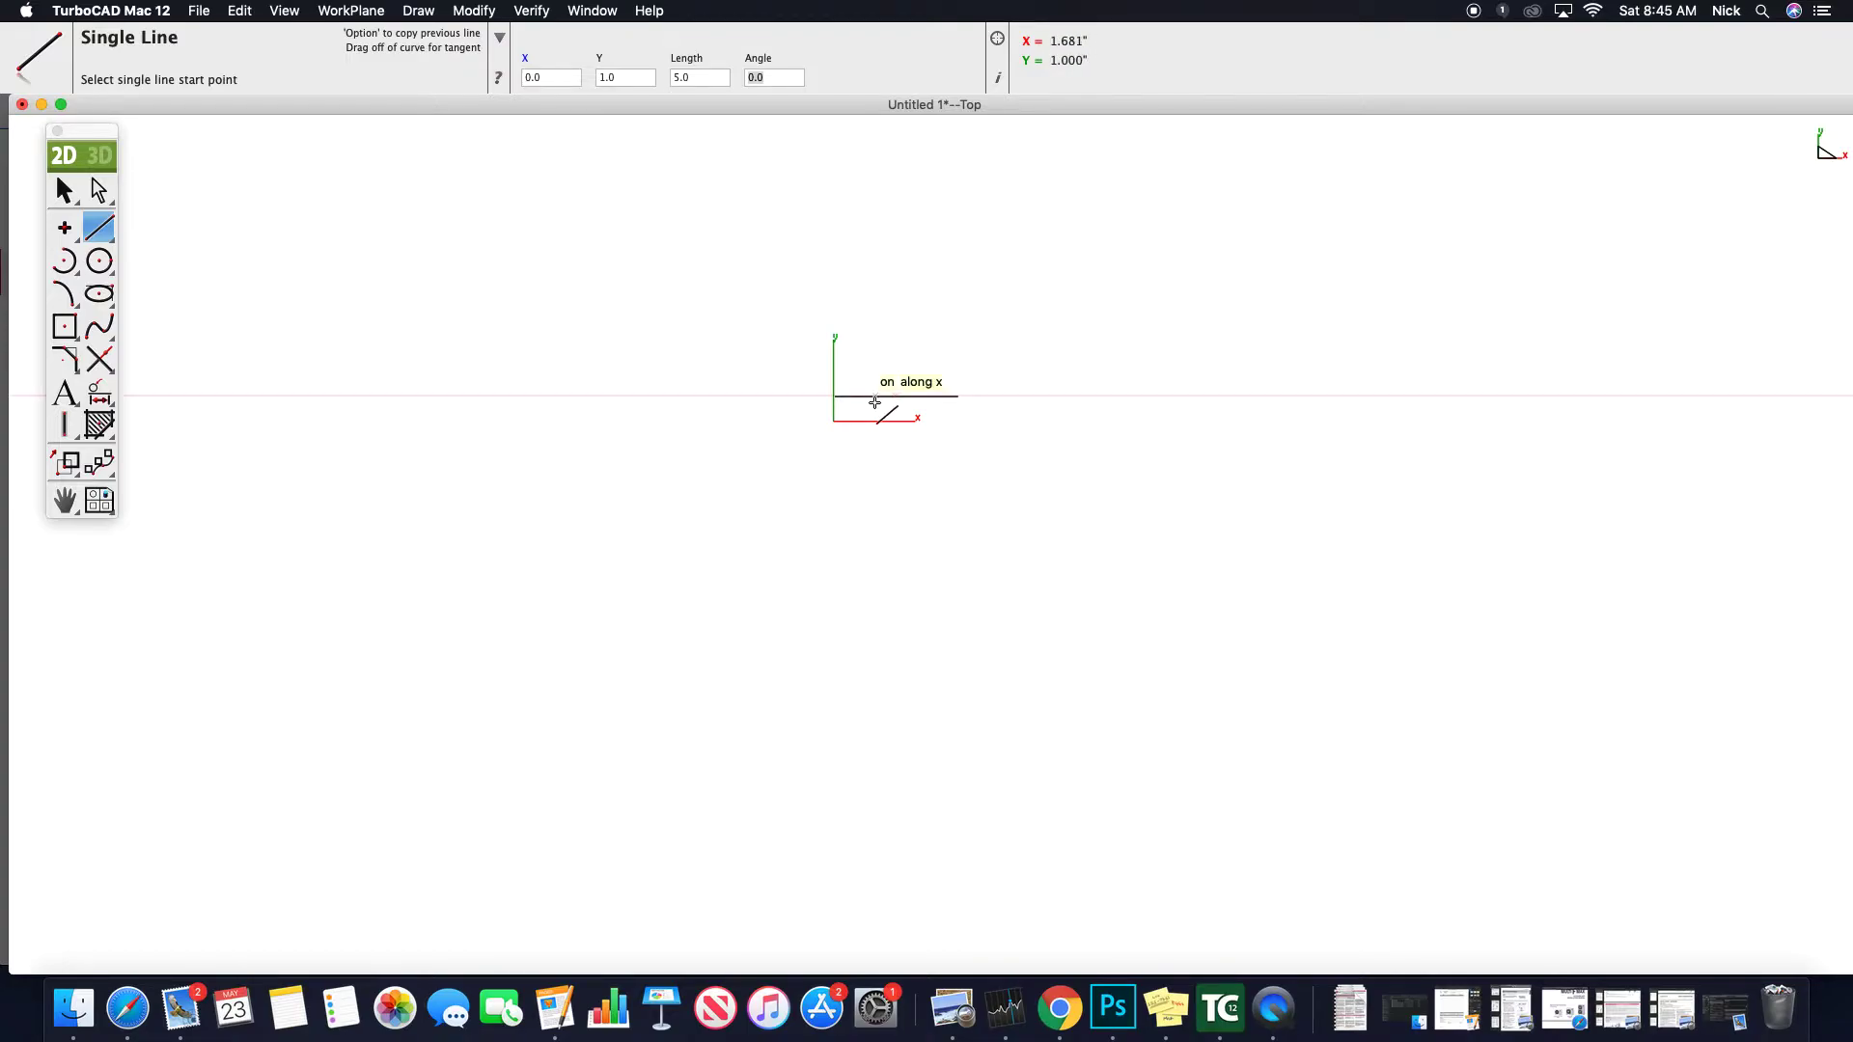
{"action": "scroll", "coordinate": [881, 398], "scroll_direction": "up", "scroll_amount": 5}
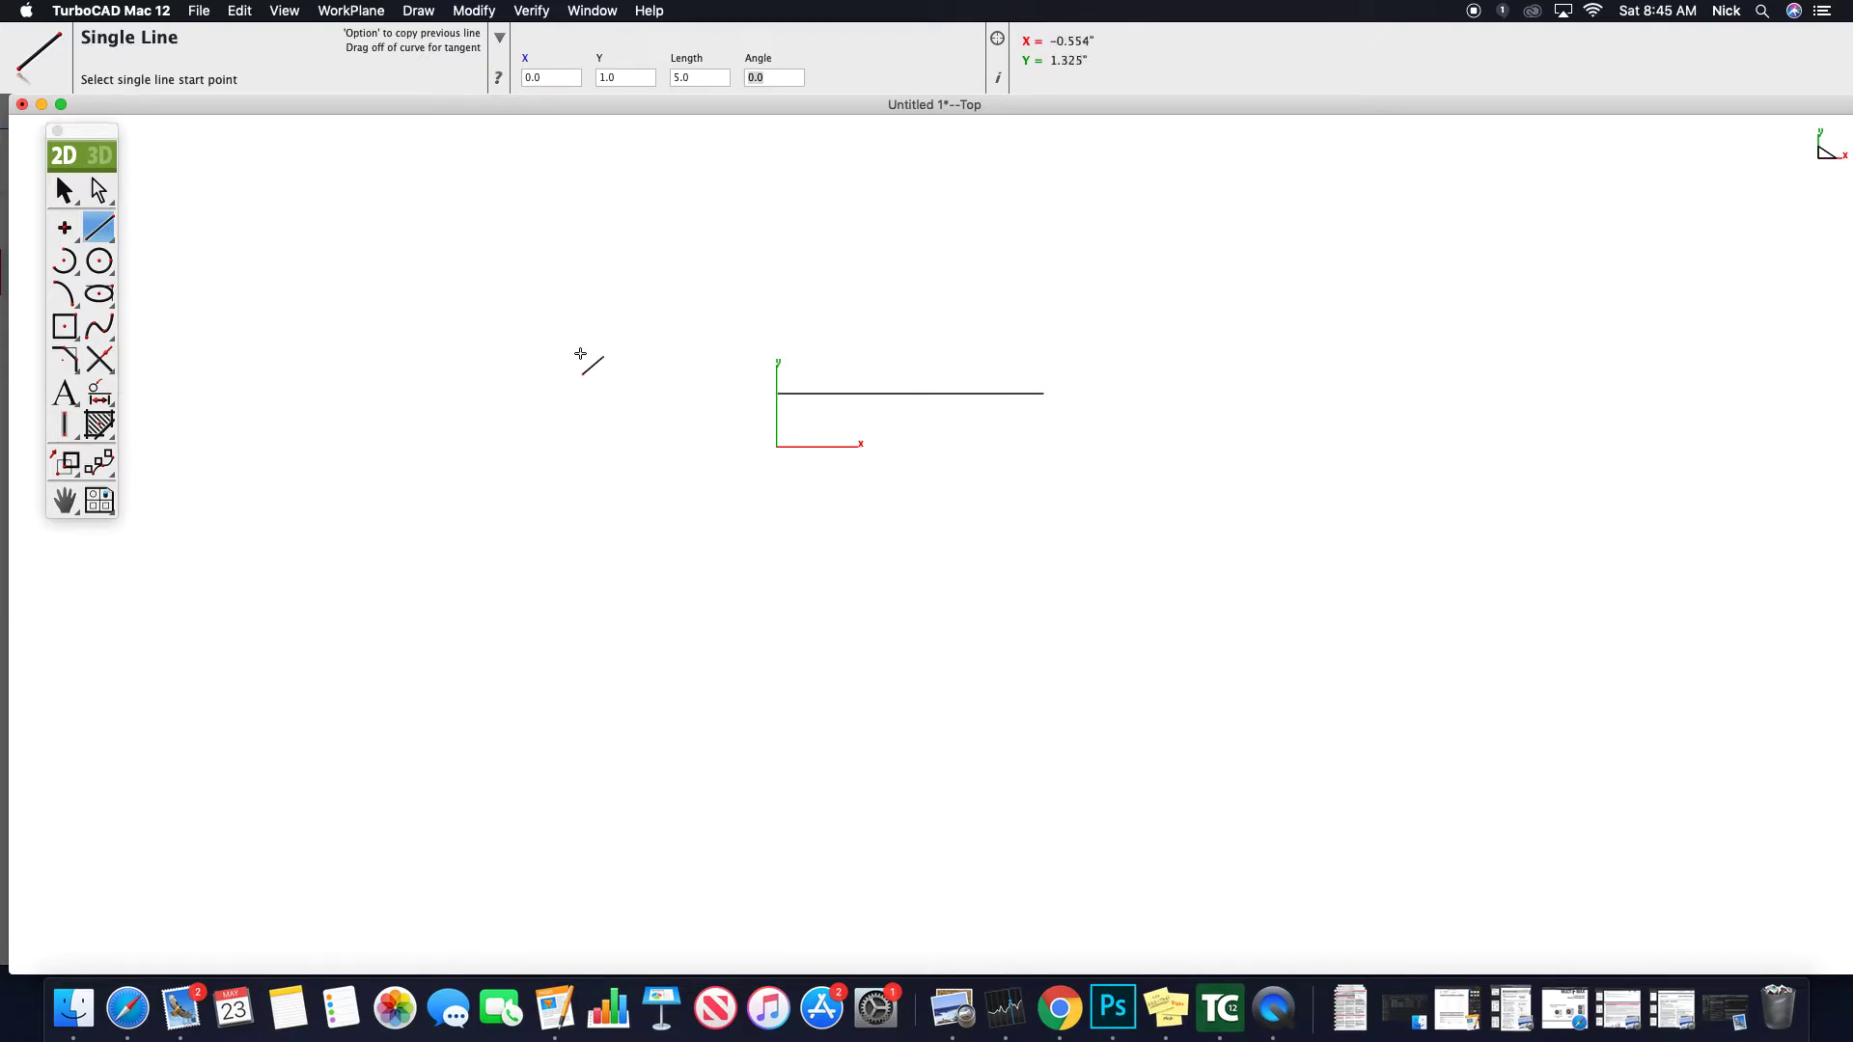
- Draw a vertical line of length 5 upward from the right endpoint of the horizontal line
{"action": "left_click", "coordinate": [103, 235]}
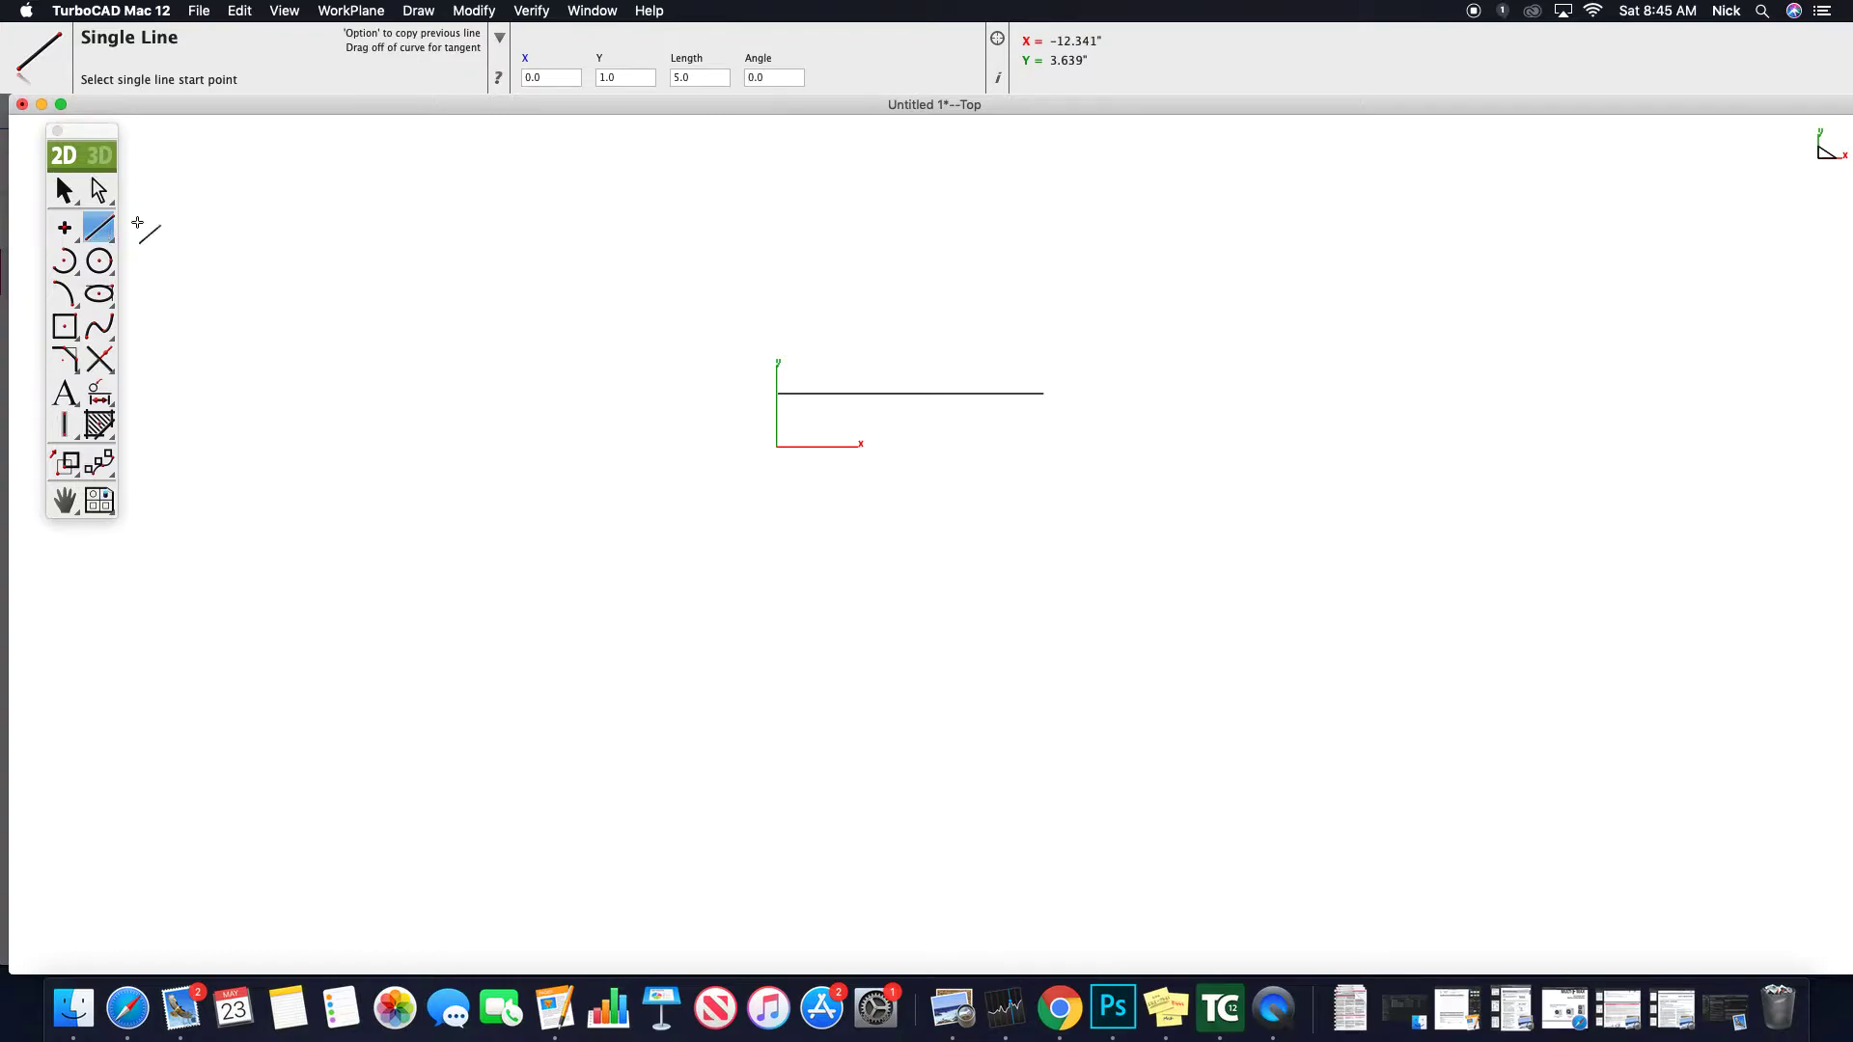
{"action": "left_click", "coordinate": [1046, 395]}
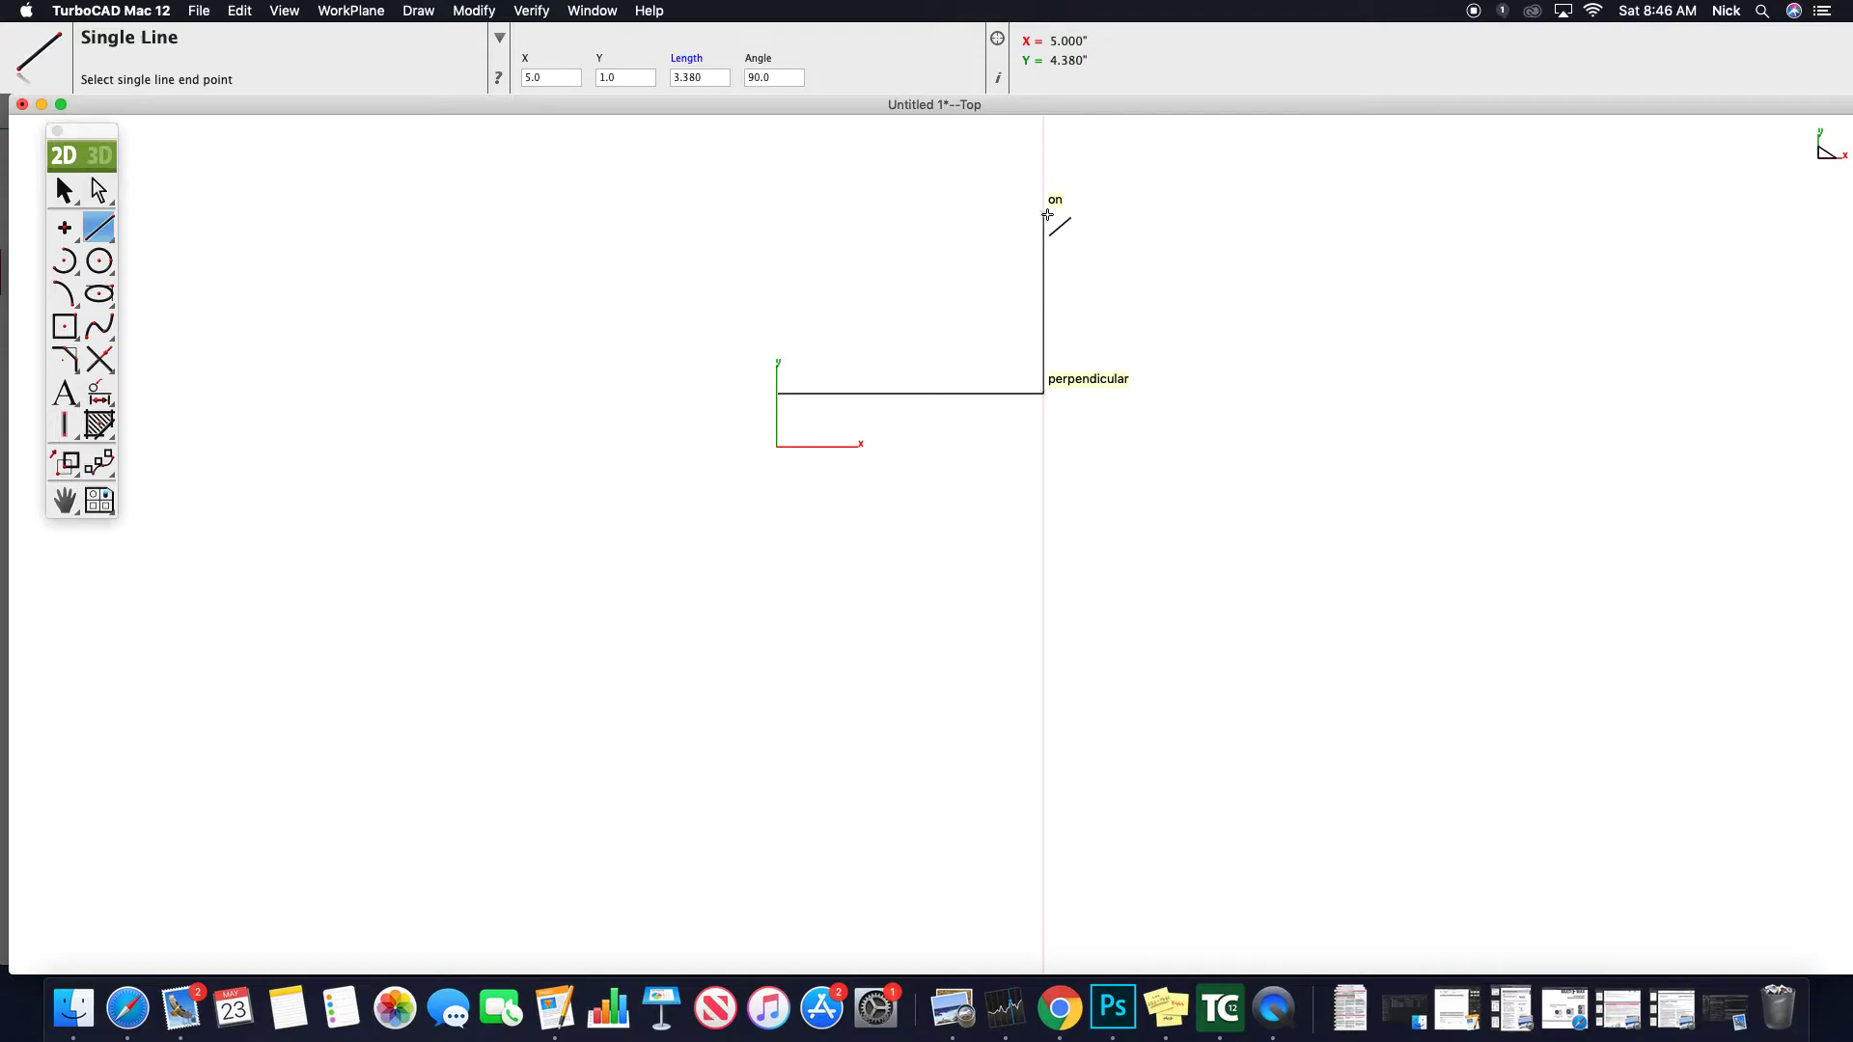
{"action": "key", "text": "Tab"}
{"action": "type", "text": "5"}
{"action": "key", "text": "Return"}
- Close the square with a horizontal top line of length 5 and a vertical line down to the first line's left endpoint
{"action": "left_click", "coordinate": [1043, 128]}
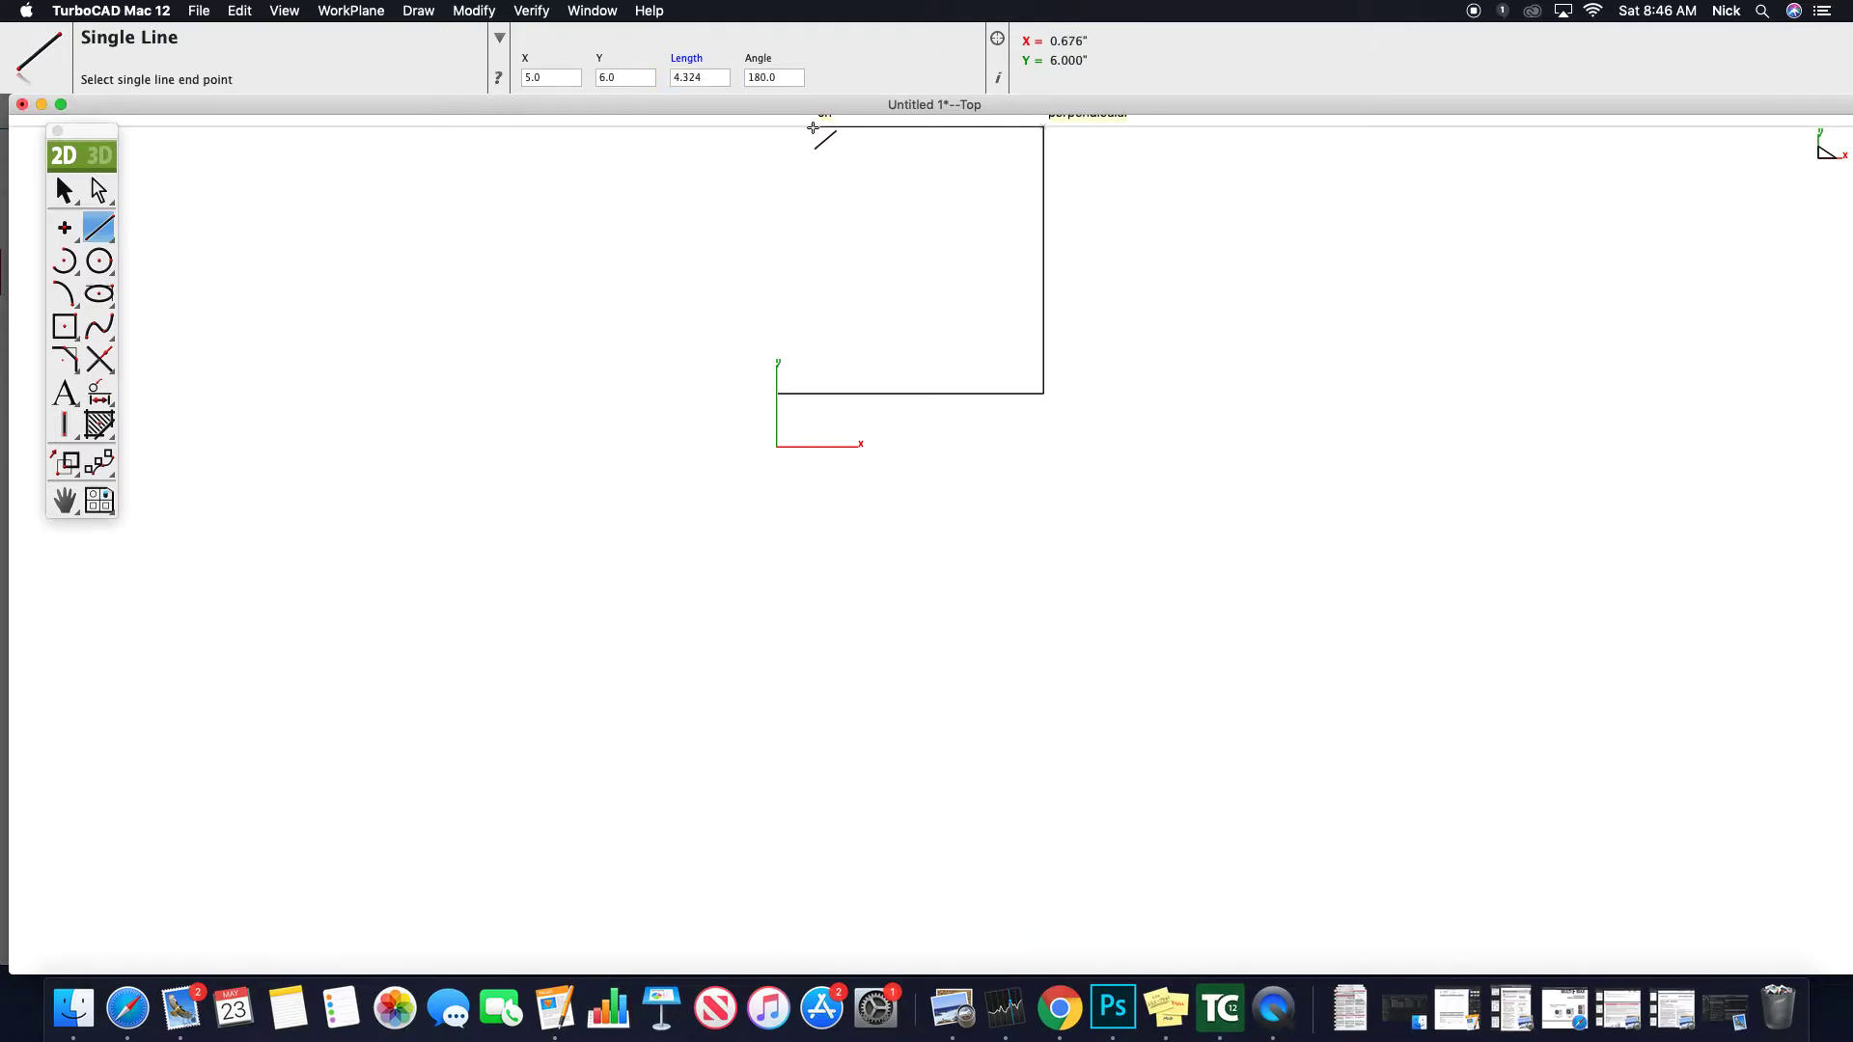
{"action": "type", "text": "5"}
{"action": "key", "text": "Return"}
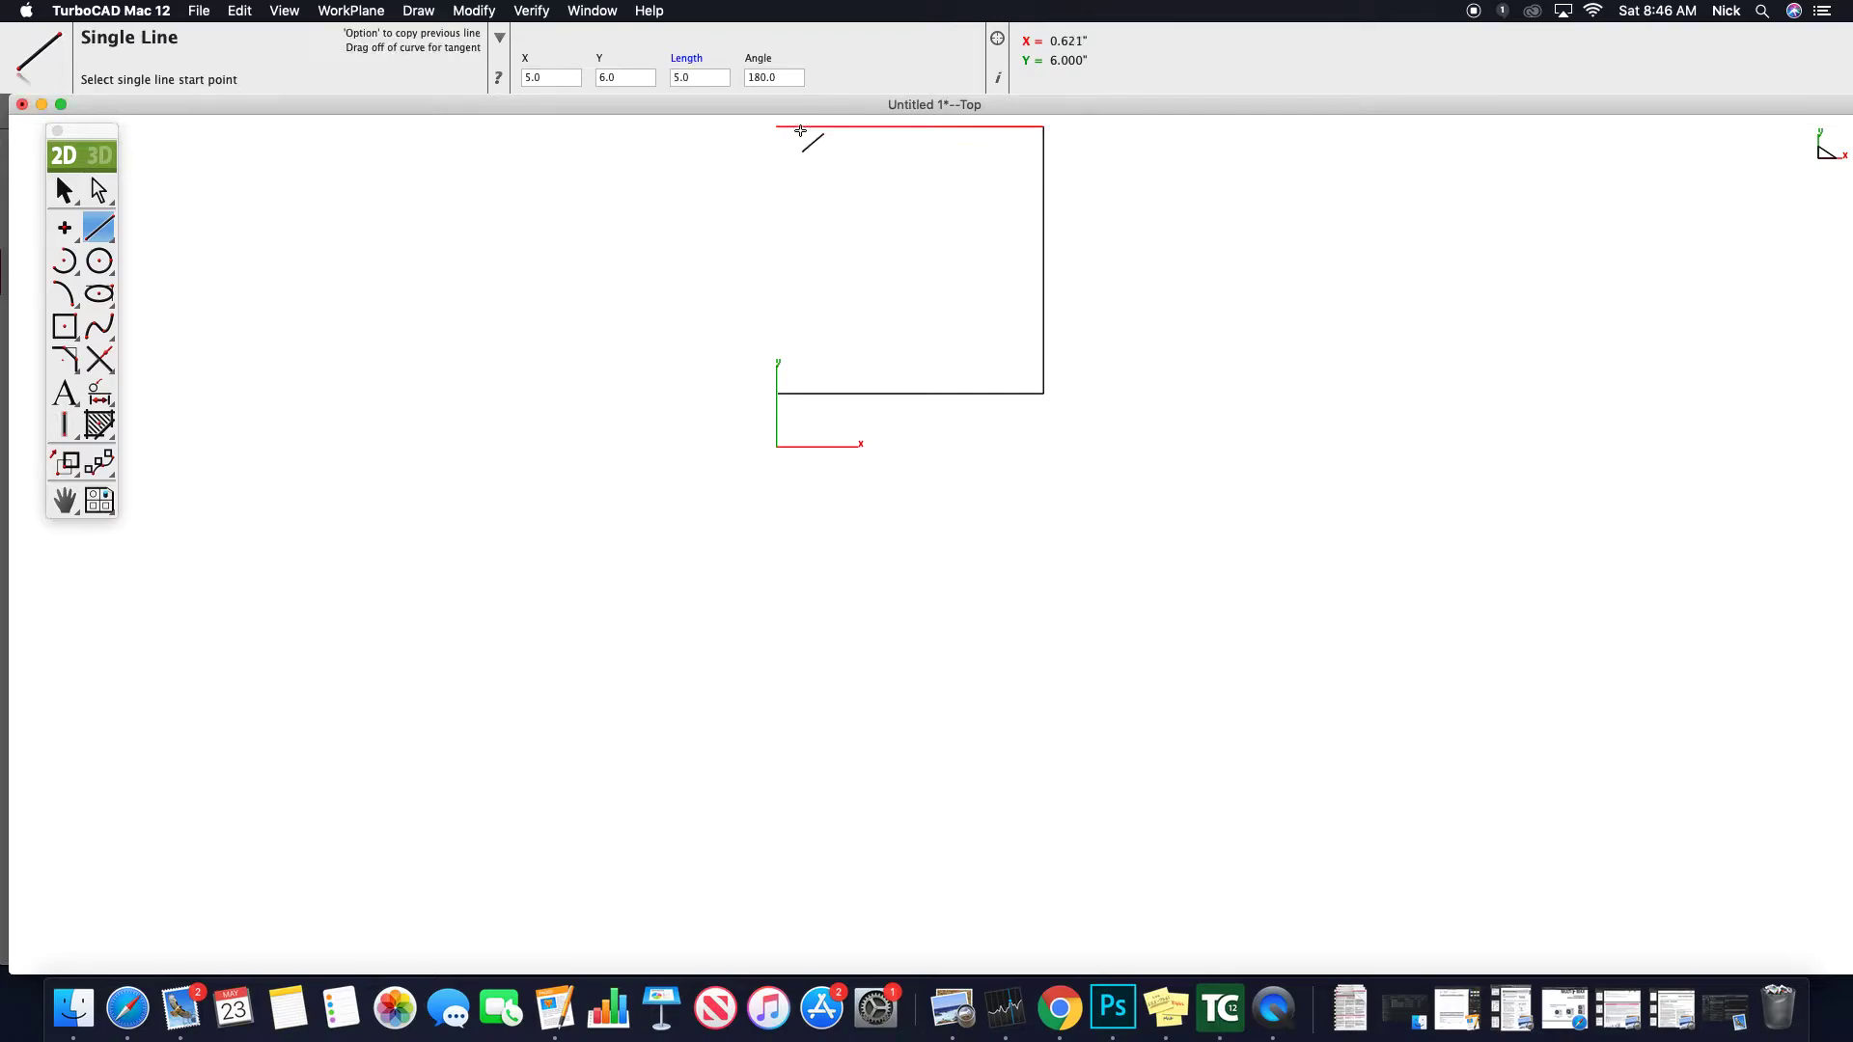
{"action": "left_click", "coordinate": [777, 128]}
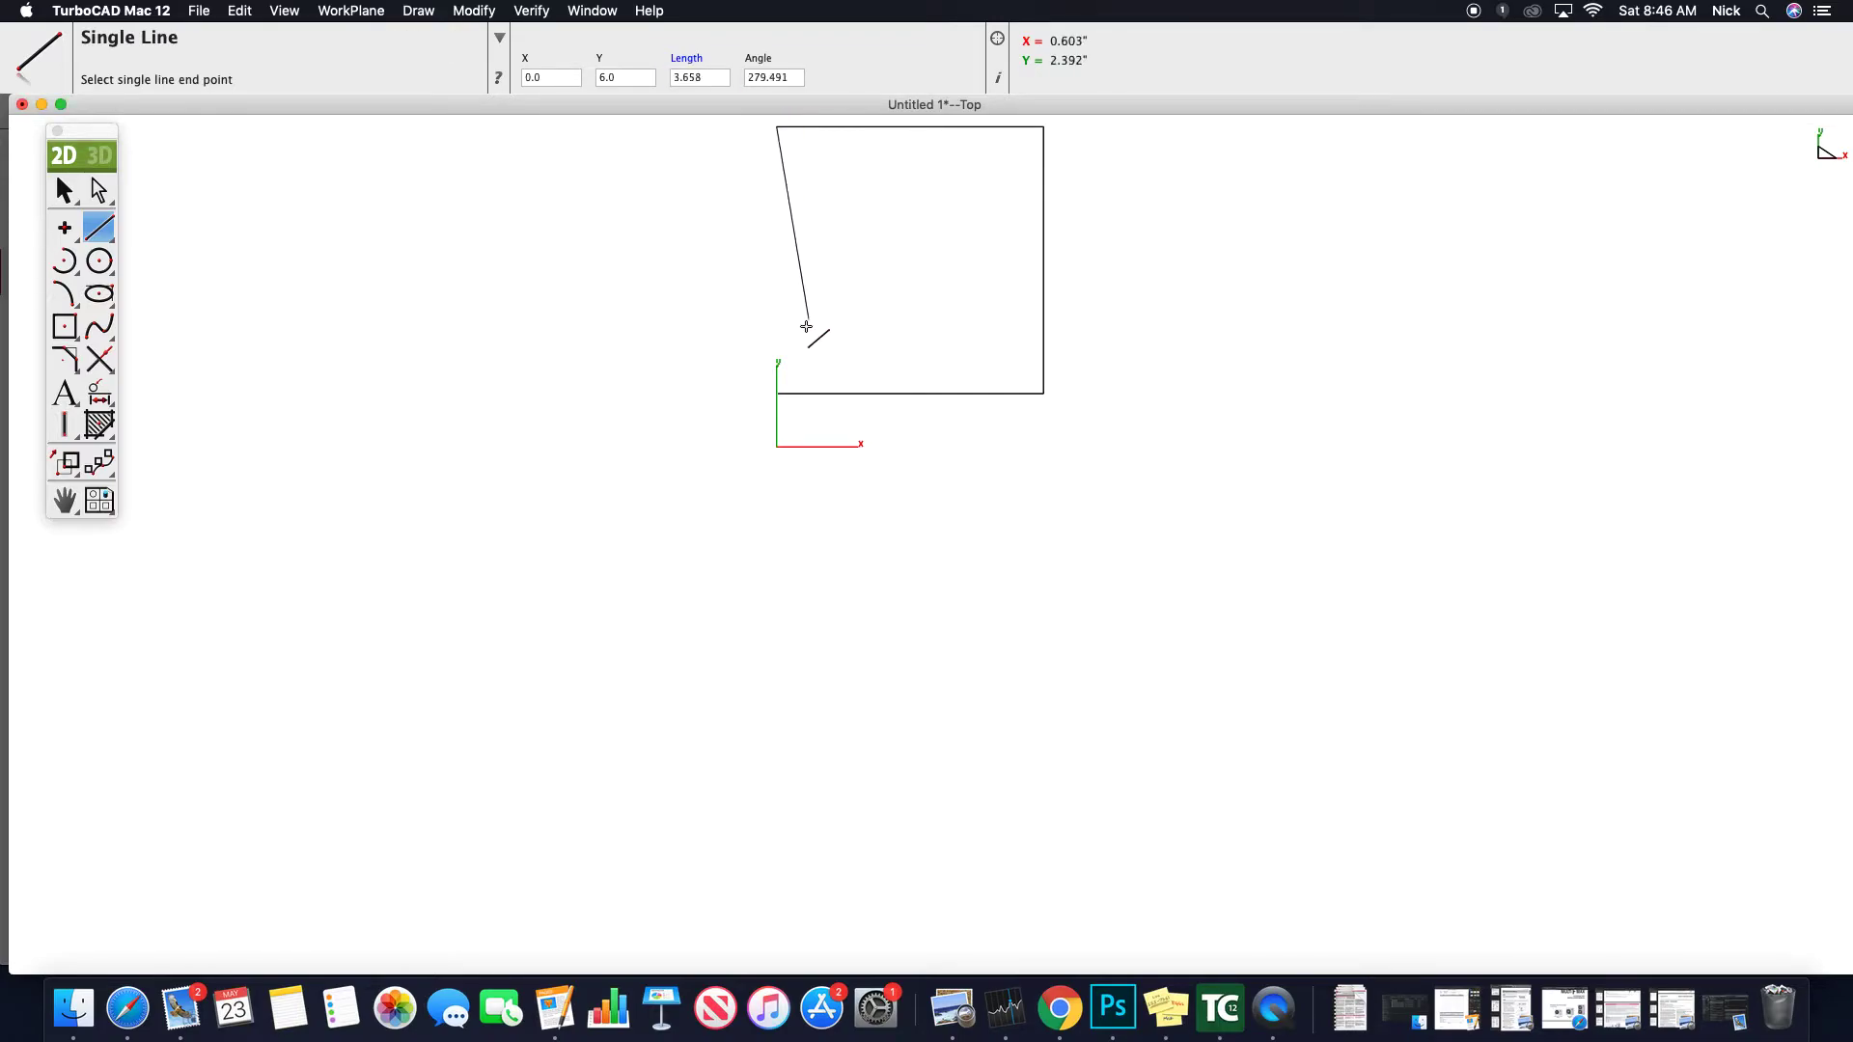
{"action": "left_click", "coordinate": [777, 393]}
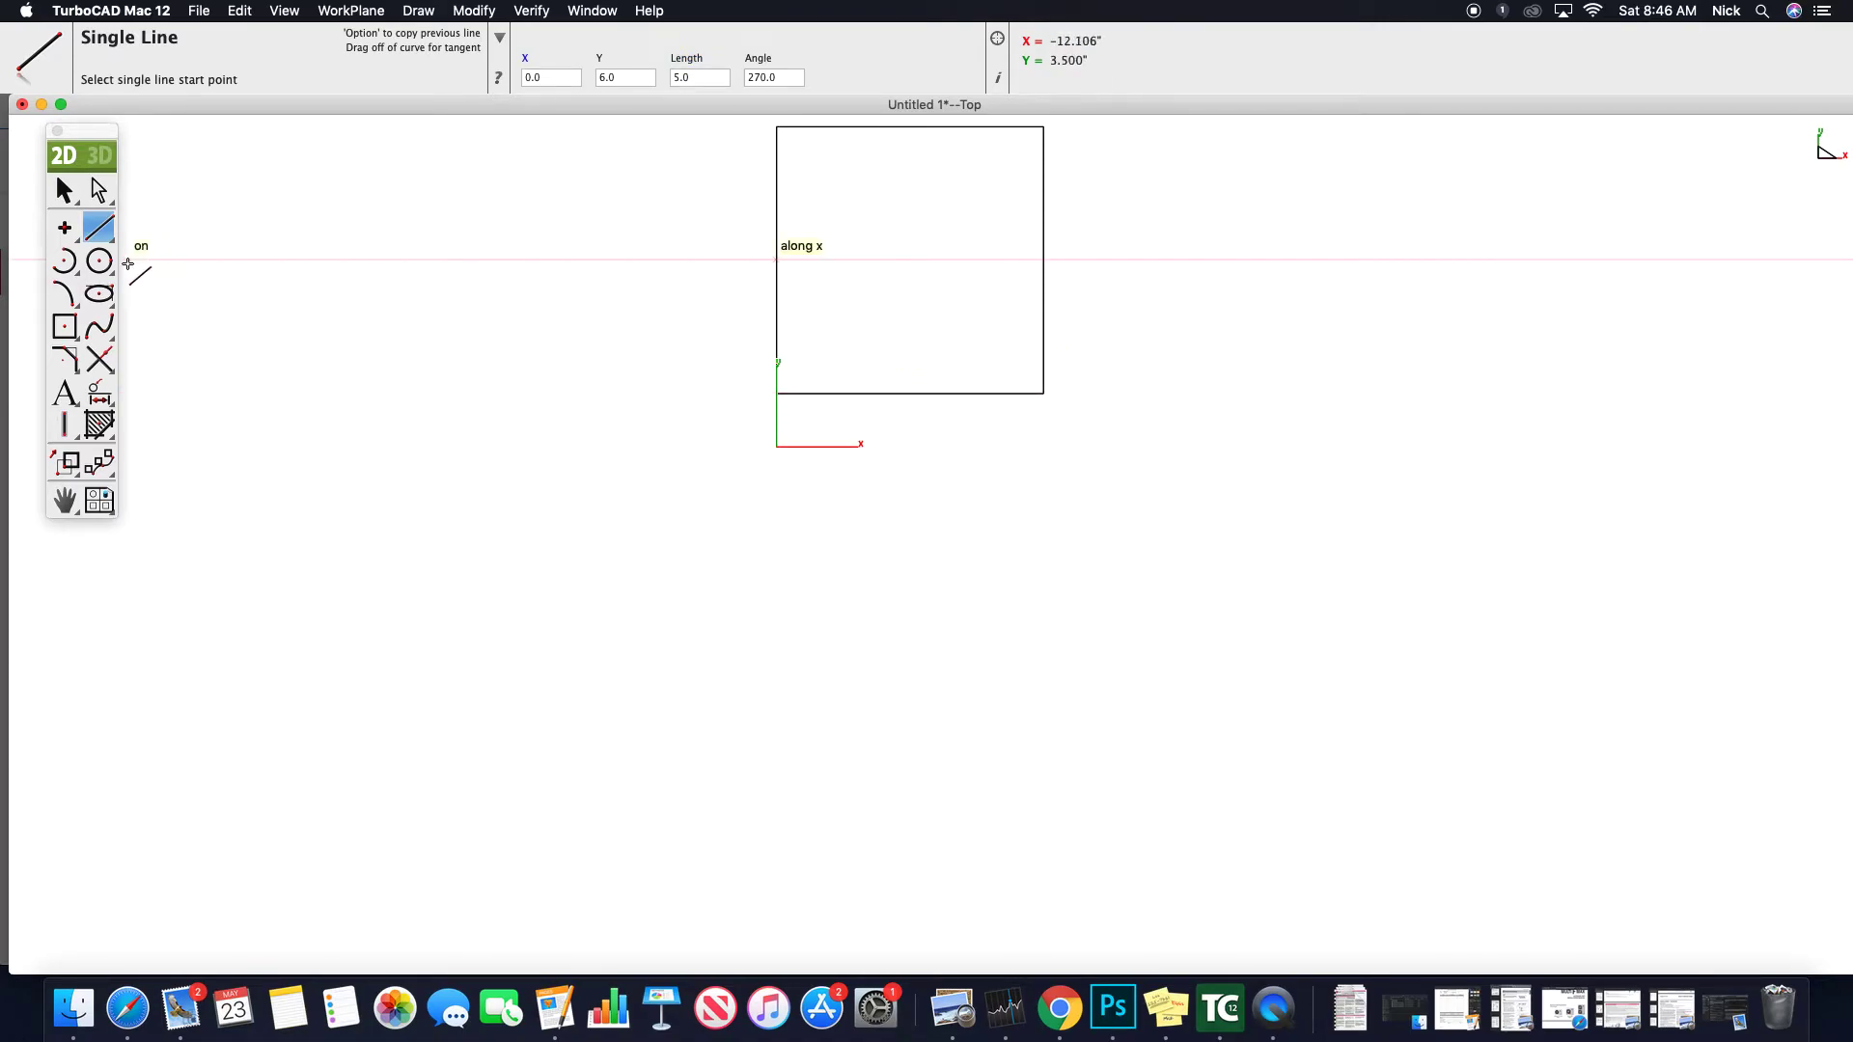
- Draw a Diagonal Polygon 5 wide and 5 high starting from the square's lower-right corner
{"action": "left_click", "coordinate": [77, 331]}
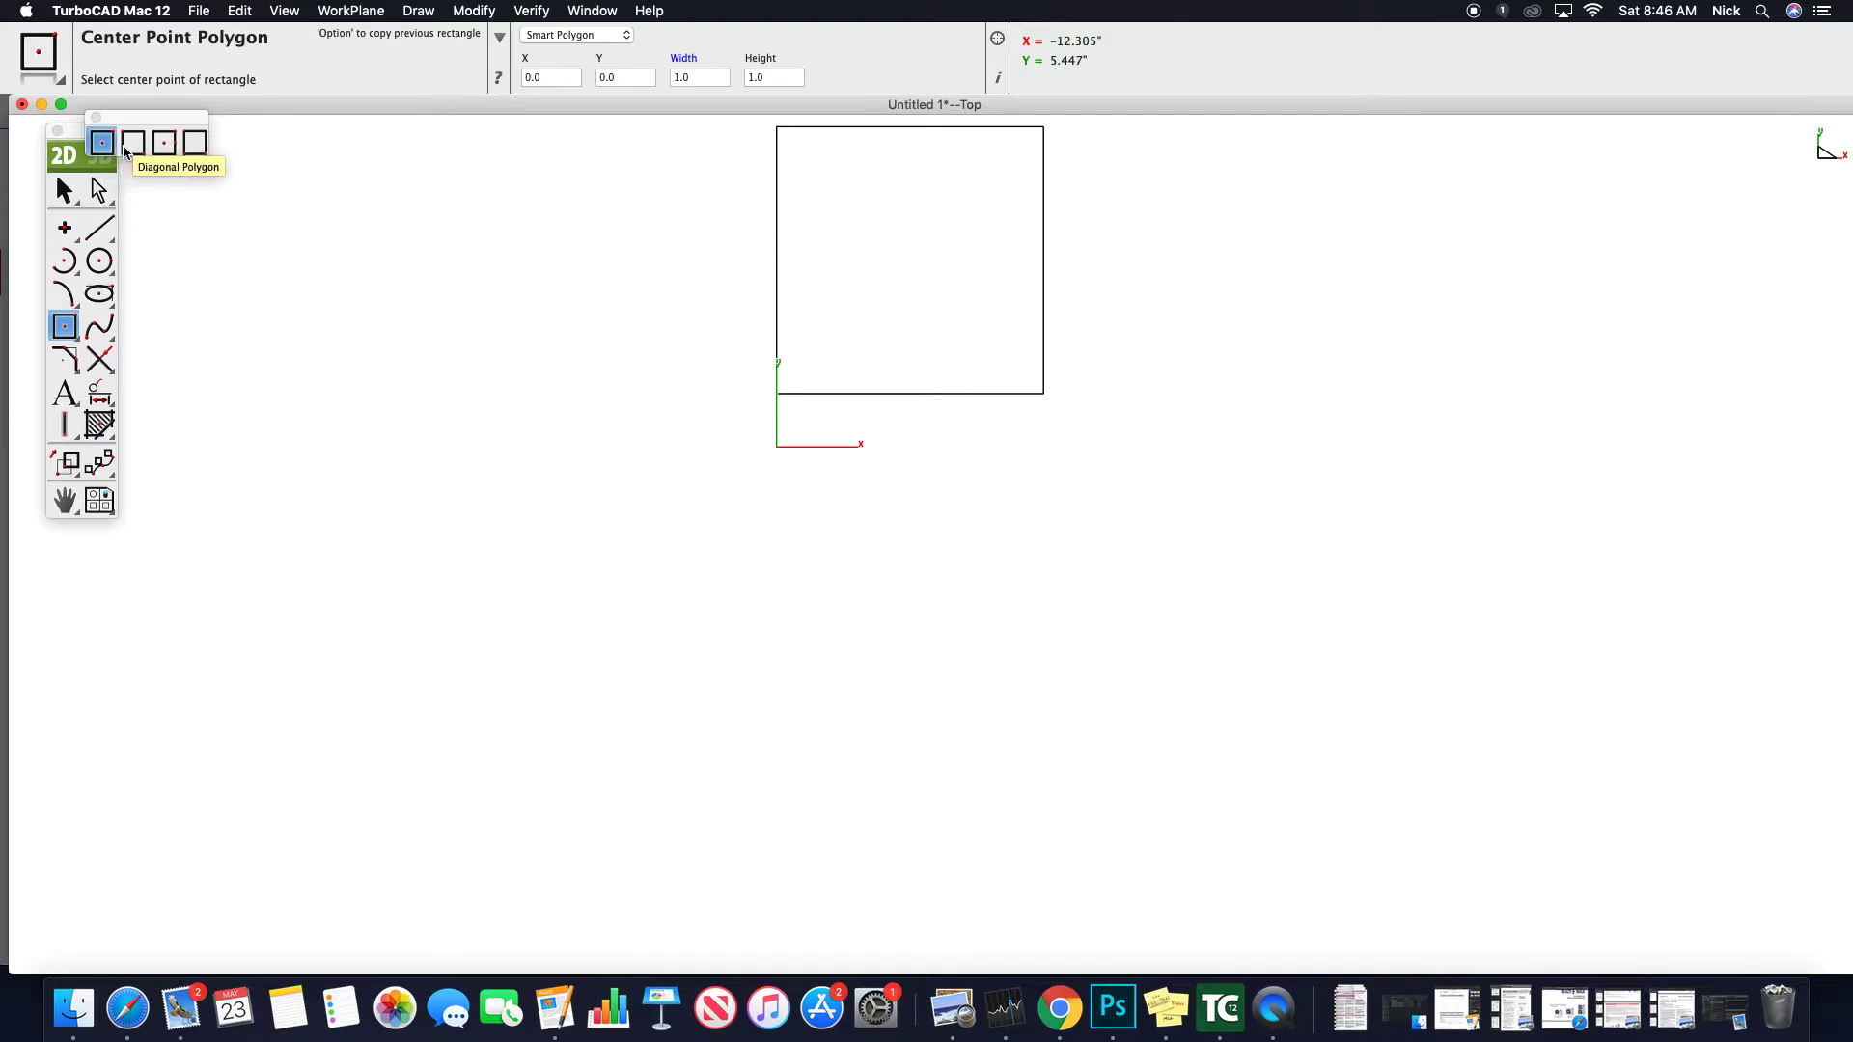
{"action": "left_click", "coordinate": [130, 147]}
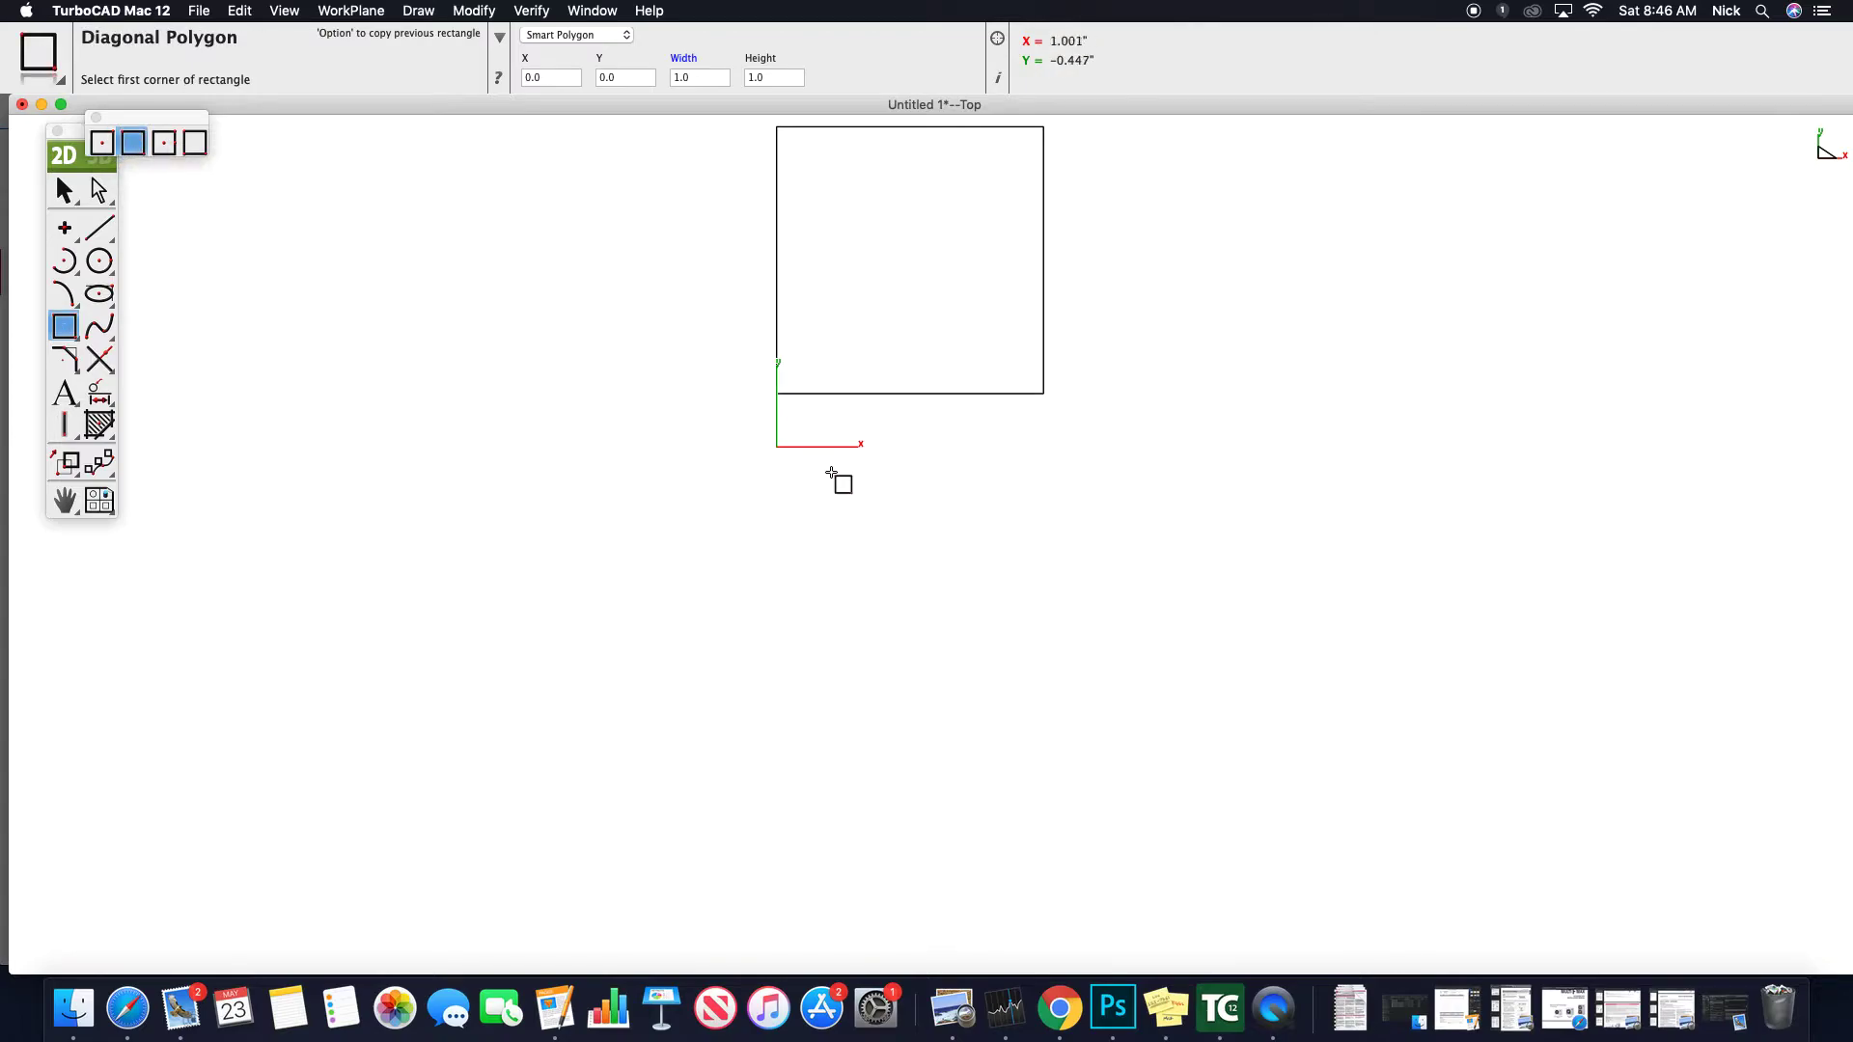
{"action": "left_click", "coordinate": [1044, 394]}
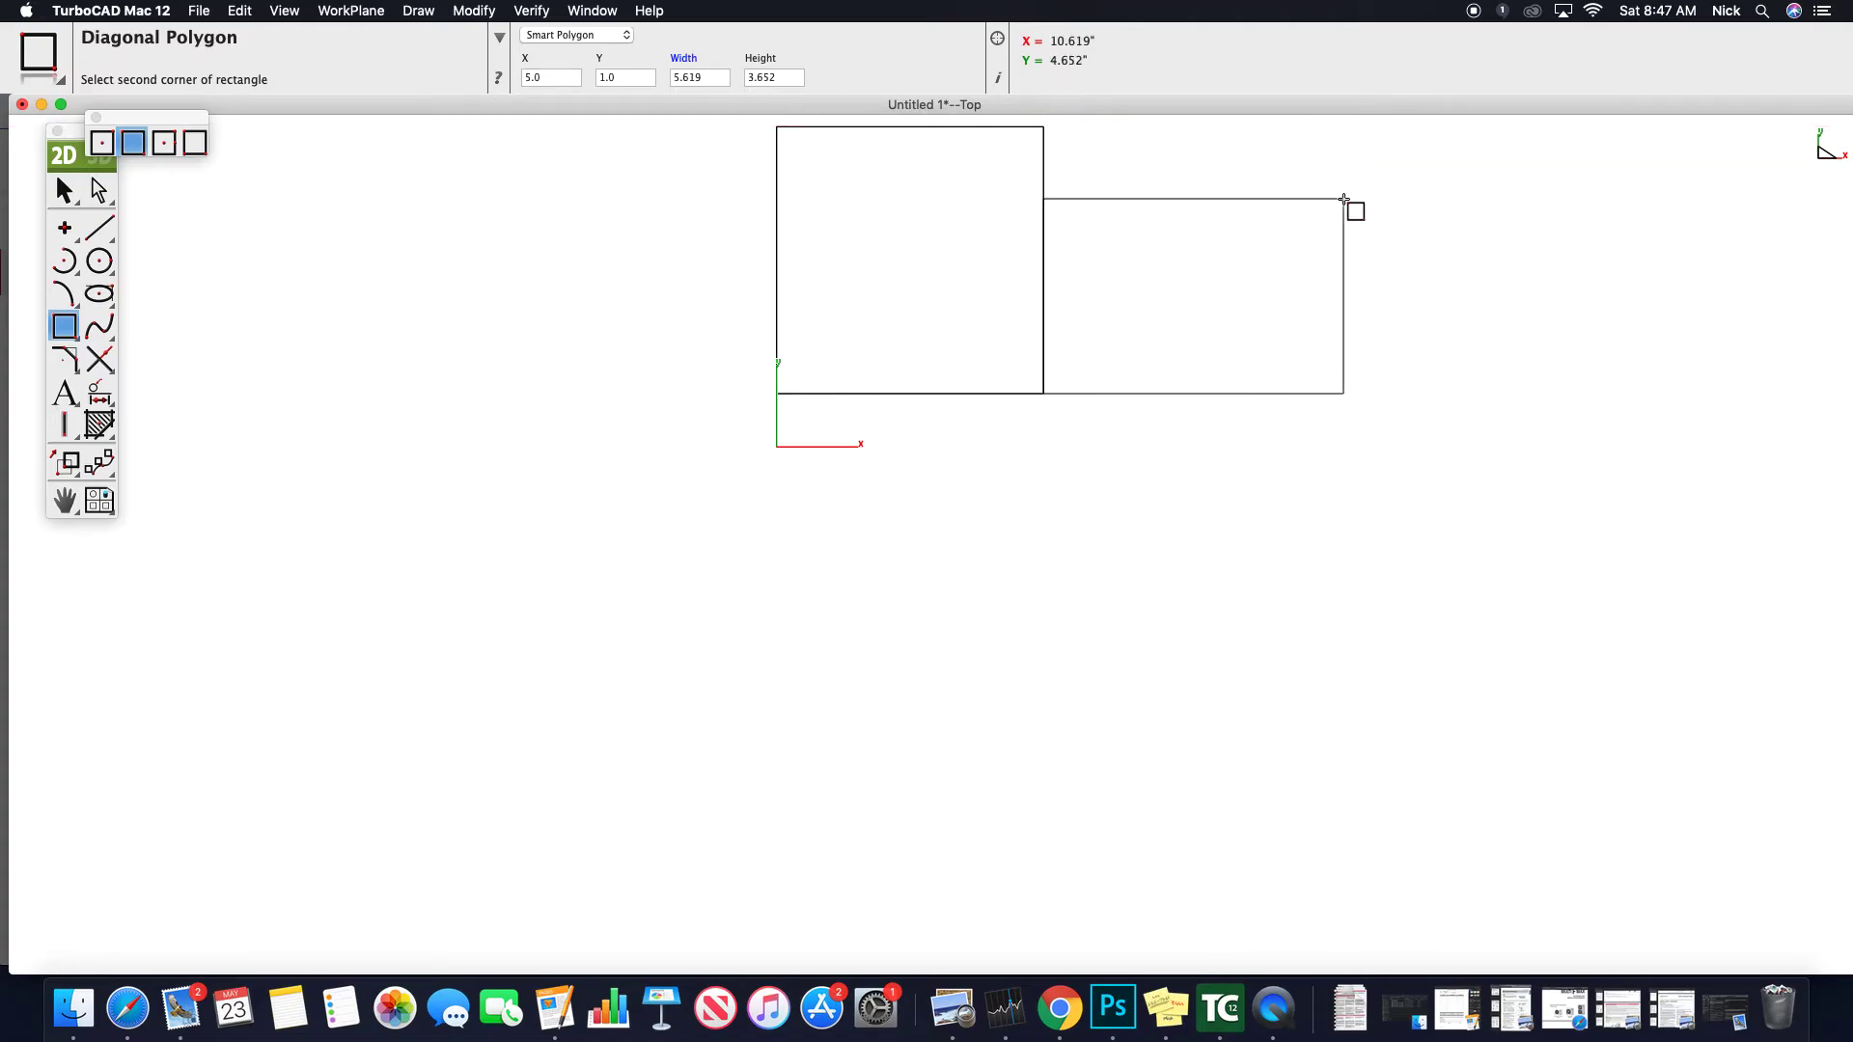
{"action": "key", "text": "Tab"}
{"action": "type", "text": "5"}
{"action": "key", "text": "Tab"}
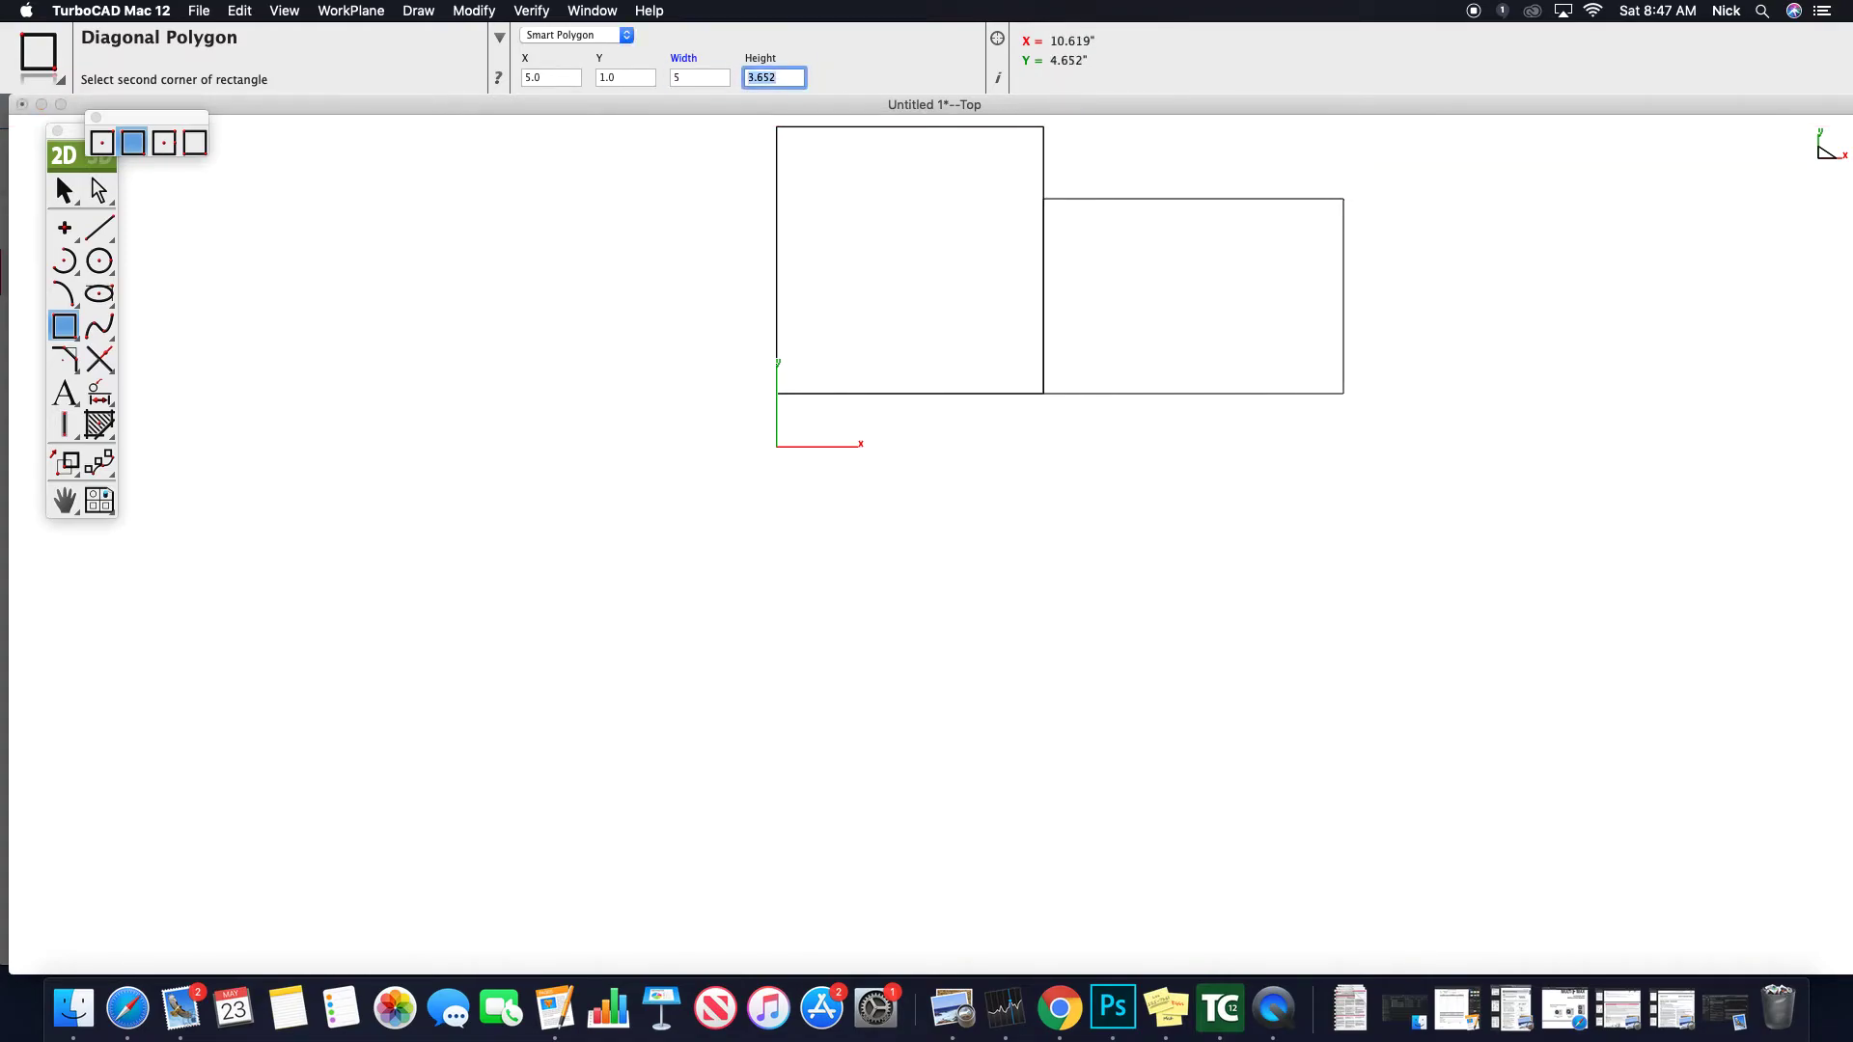
{"action": "type", "text": "5"}
{"action": "key", "text": "Return"}
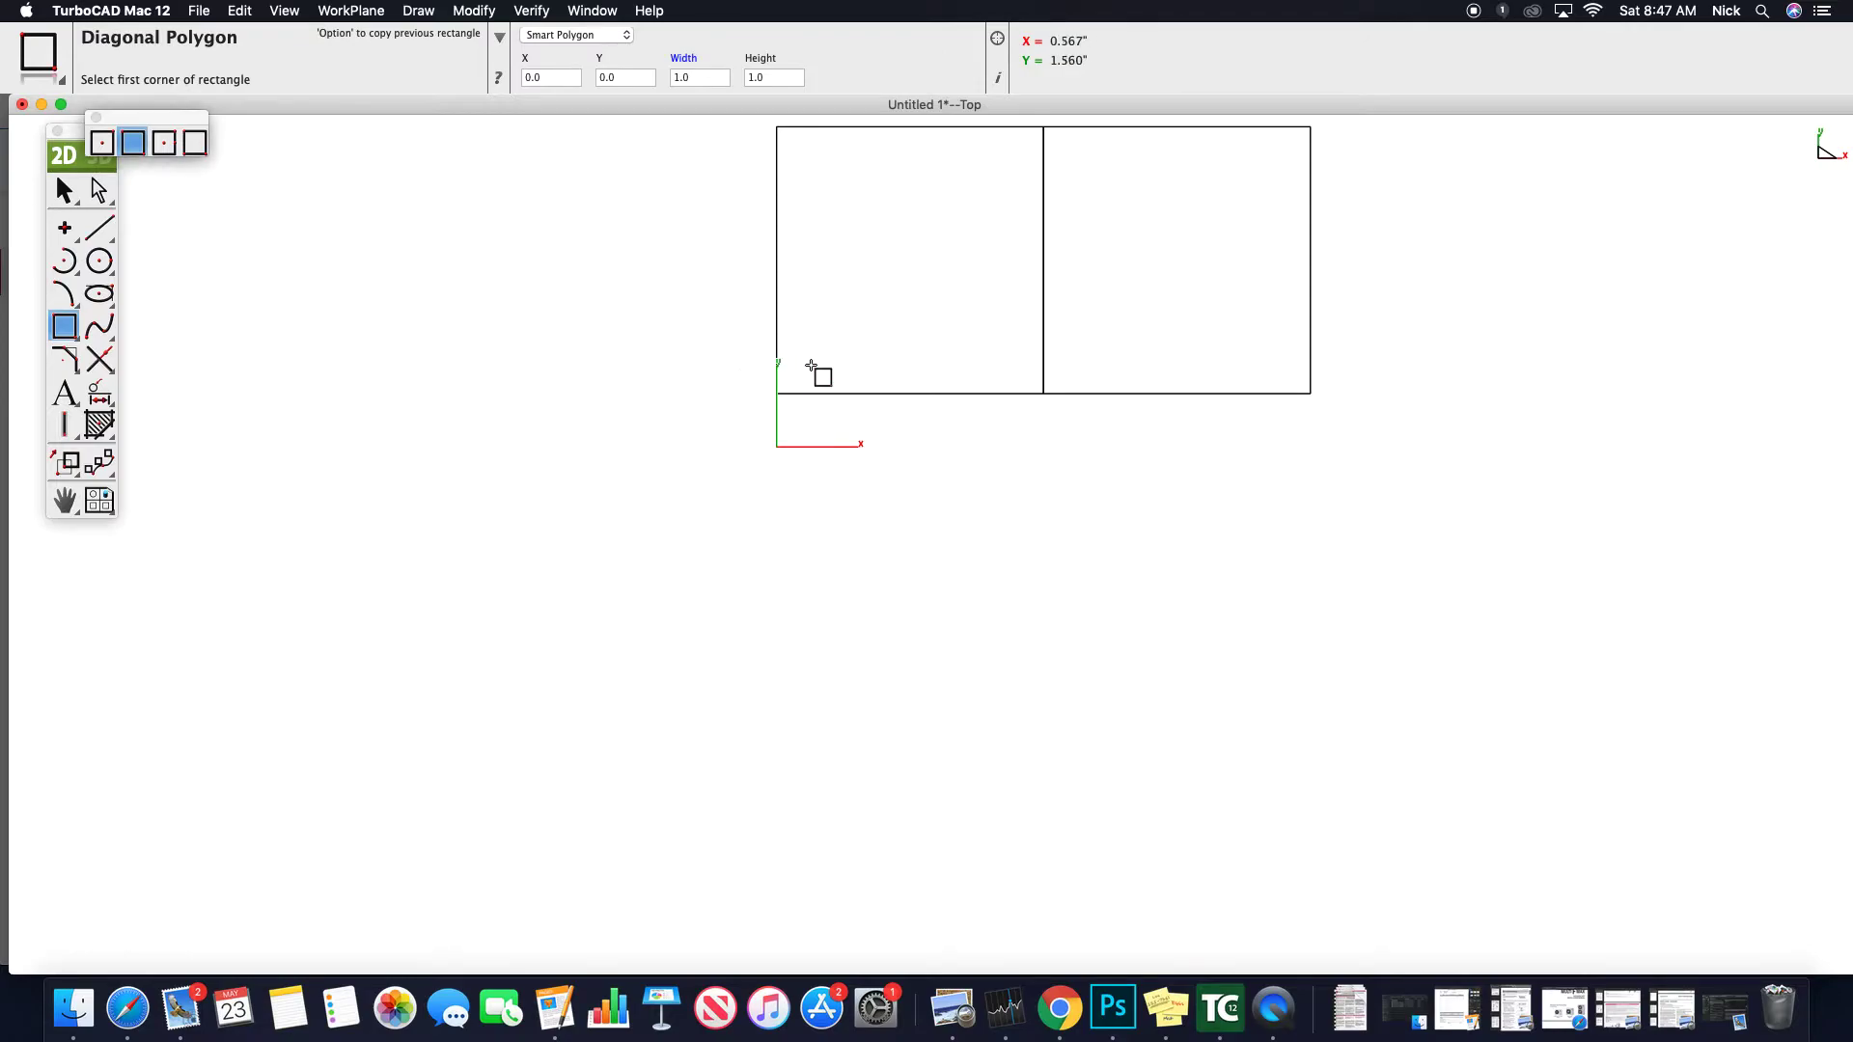
- Delete both adjoining squares from the drawing
{"action": "scroll", "coordinate": [811, 366], "scroll_direction": "up", "scroll_amount": 1}
{"action": "scroll", "coordinate": [811, 367], "scroll_direction": "down", "scroll_amount": 1}
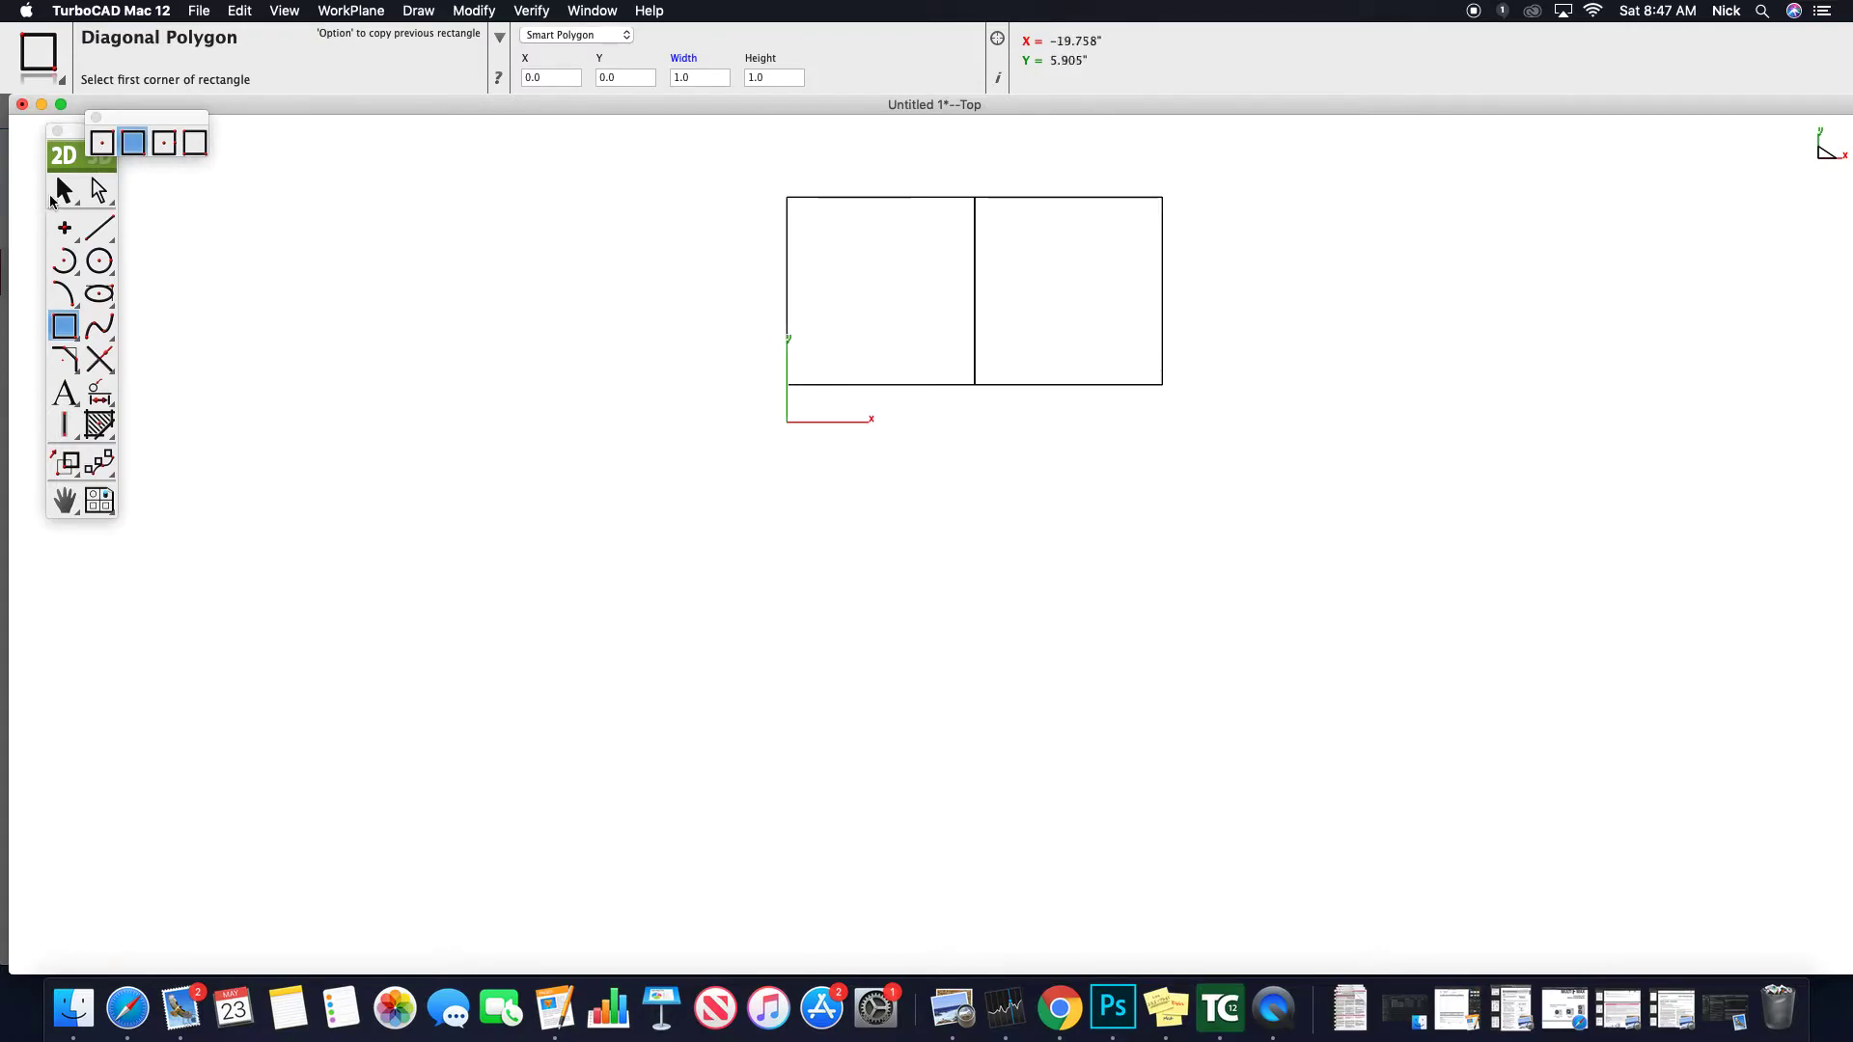
{"action": "left_click", "coordinate": [64, 191]}
{"action": "left_click_drag", "start_coordinate": [724, 178], "coordinate": [1348, 460]}
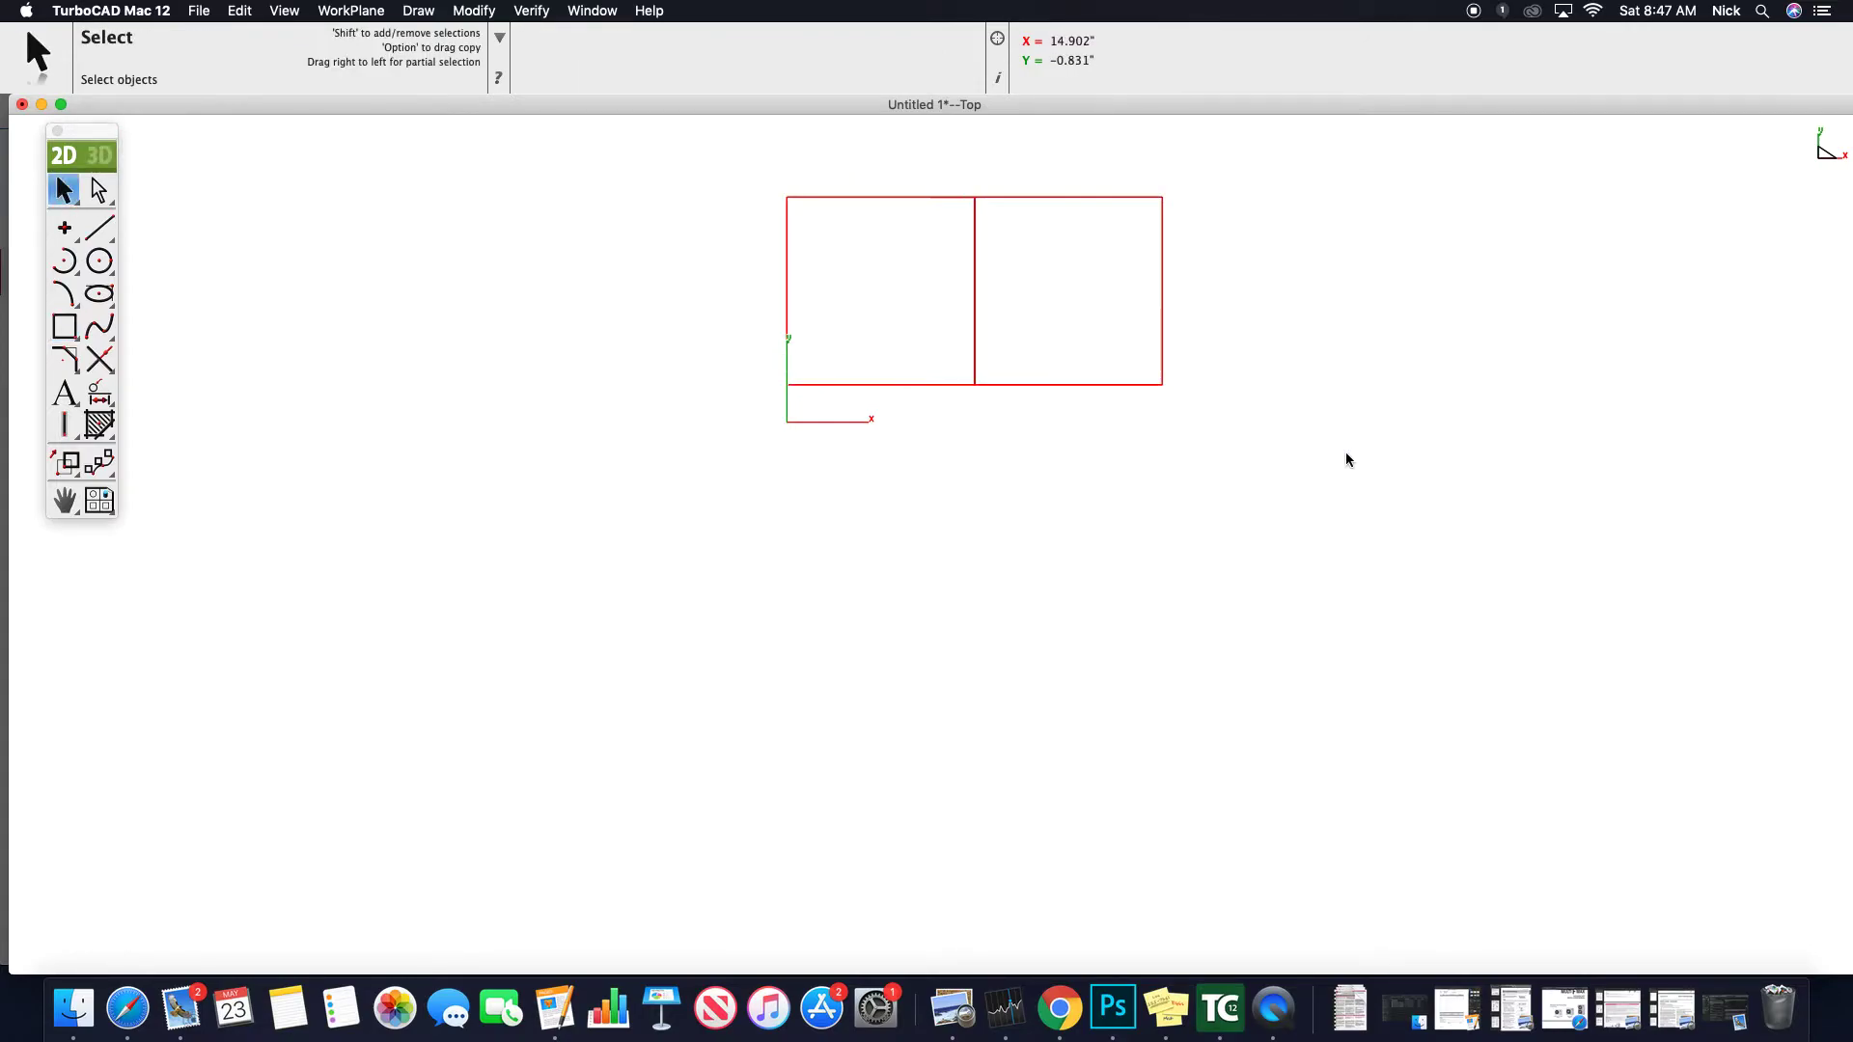
{"action": "key", "text": "Delete"}
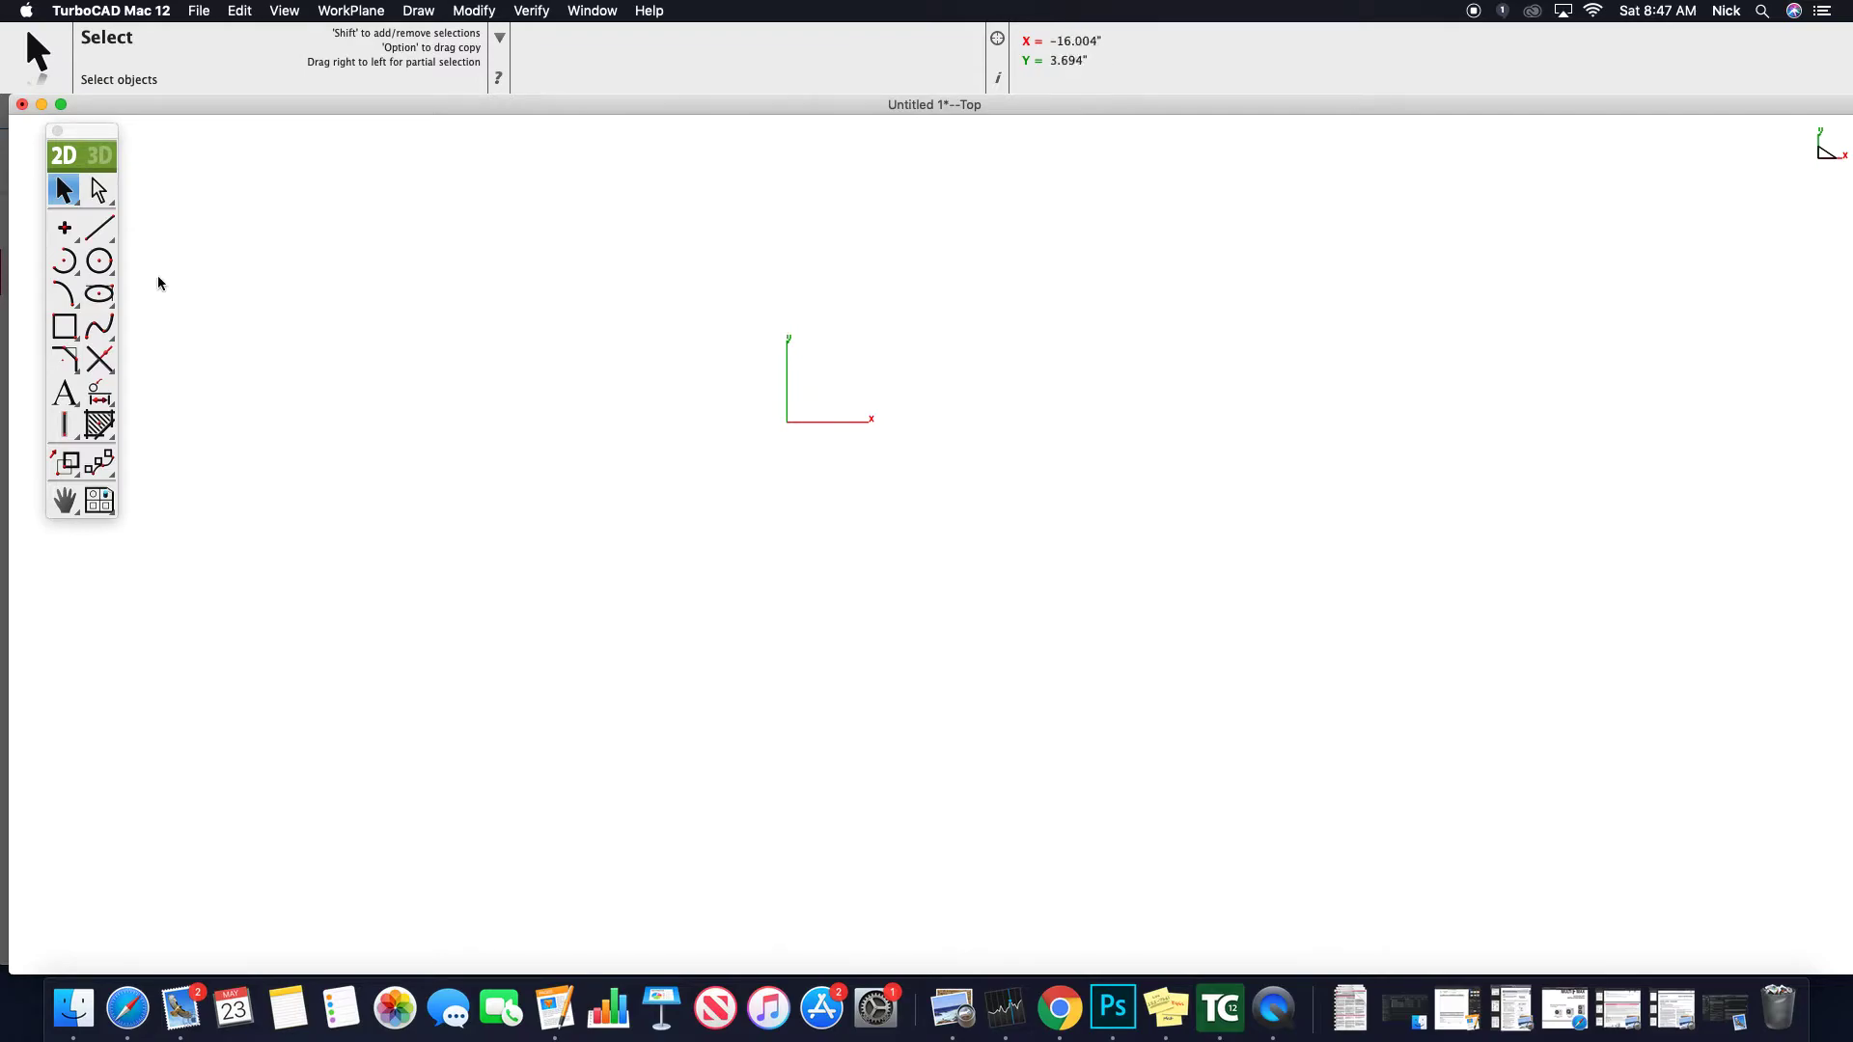
- Draw a freehand Diagonal Polygon about 6.3 by 3.5 inches to the right of the origin and delete it
{"action": "left_click", "coordinate": [64, 328]}
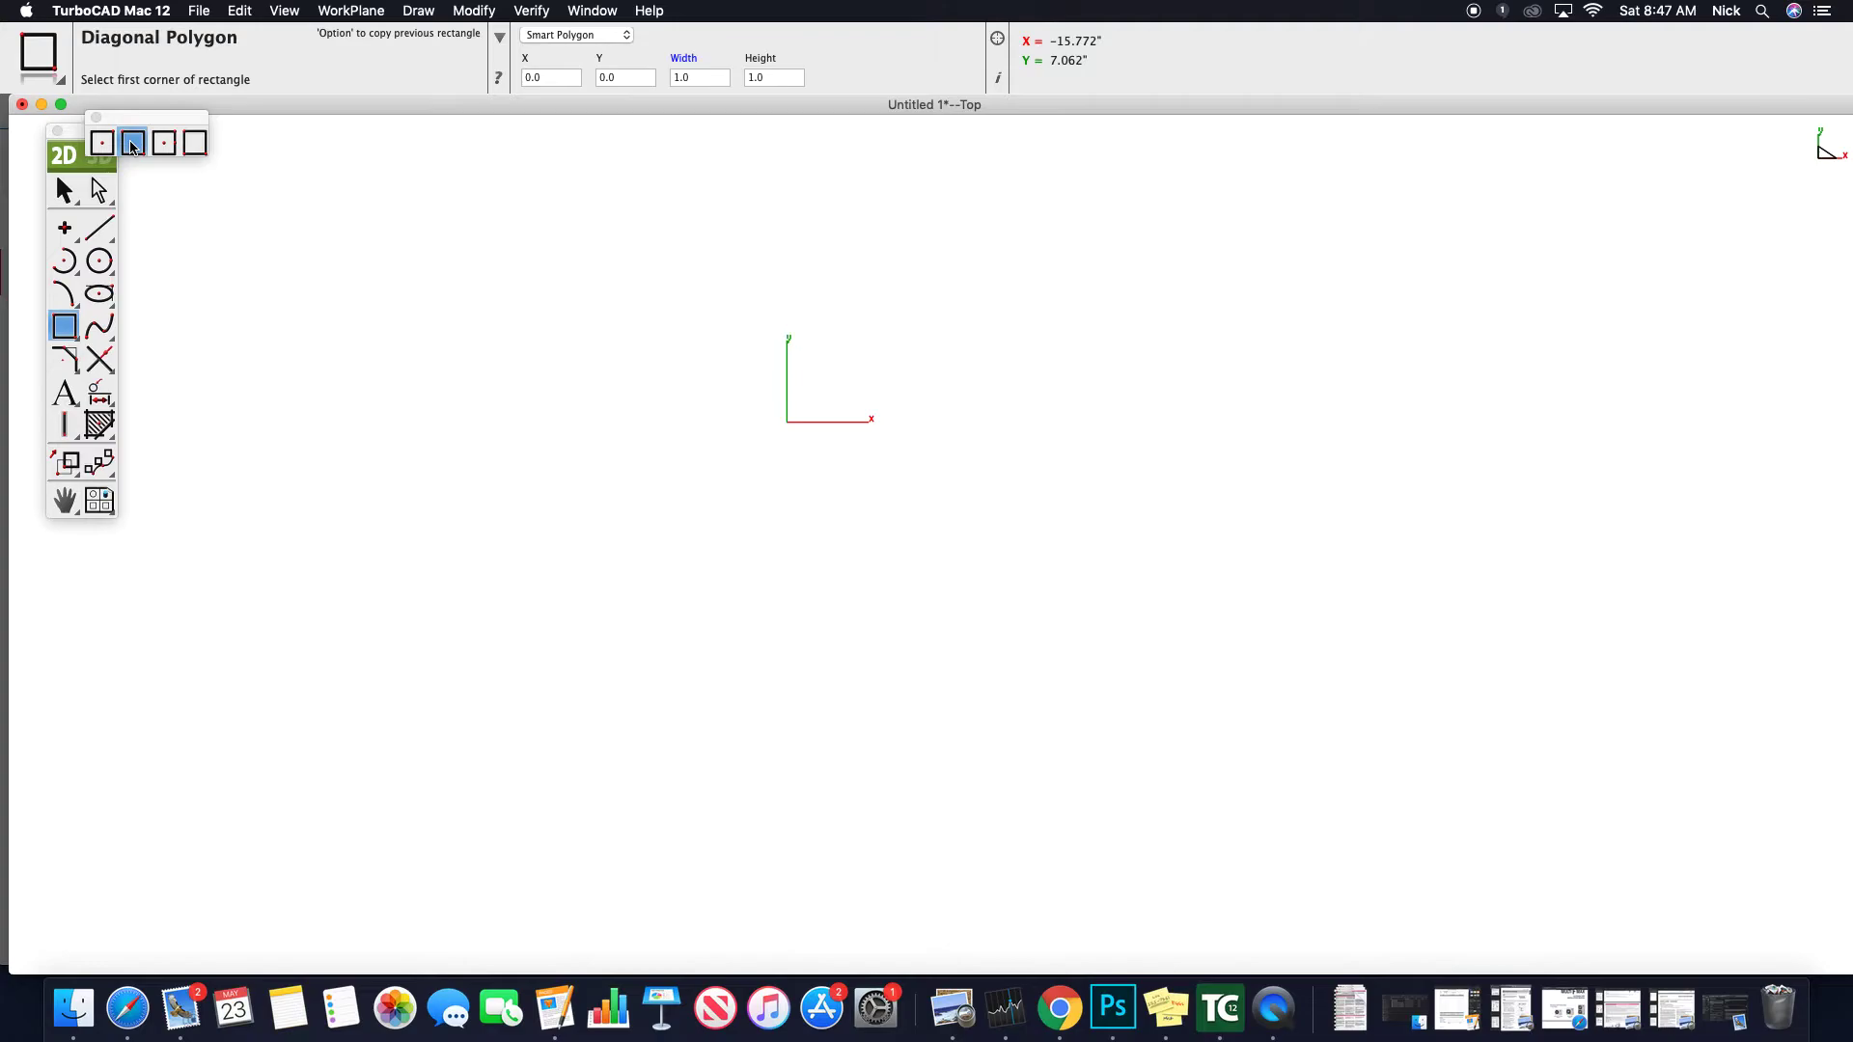
{"action": "left_click", "coordinate": [918, 255]}
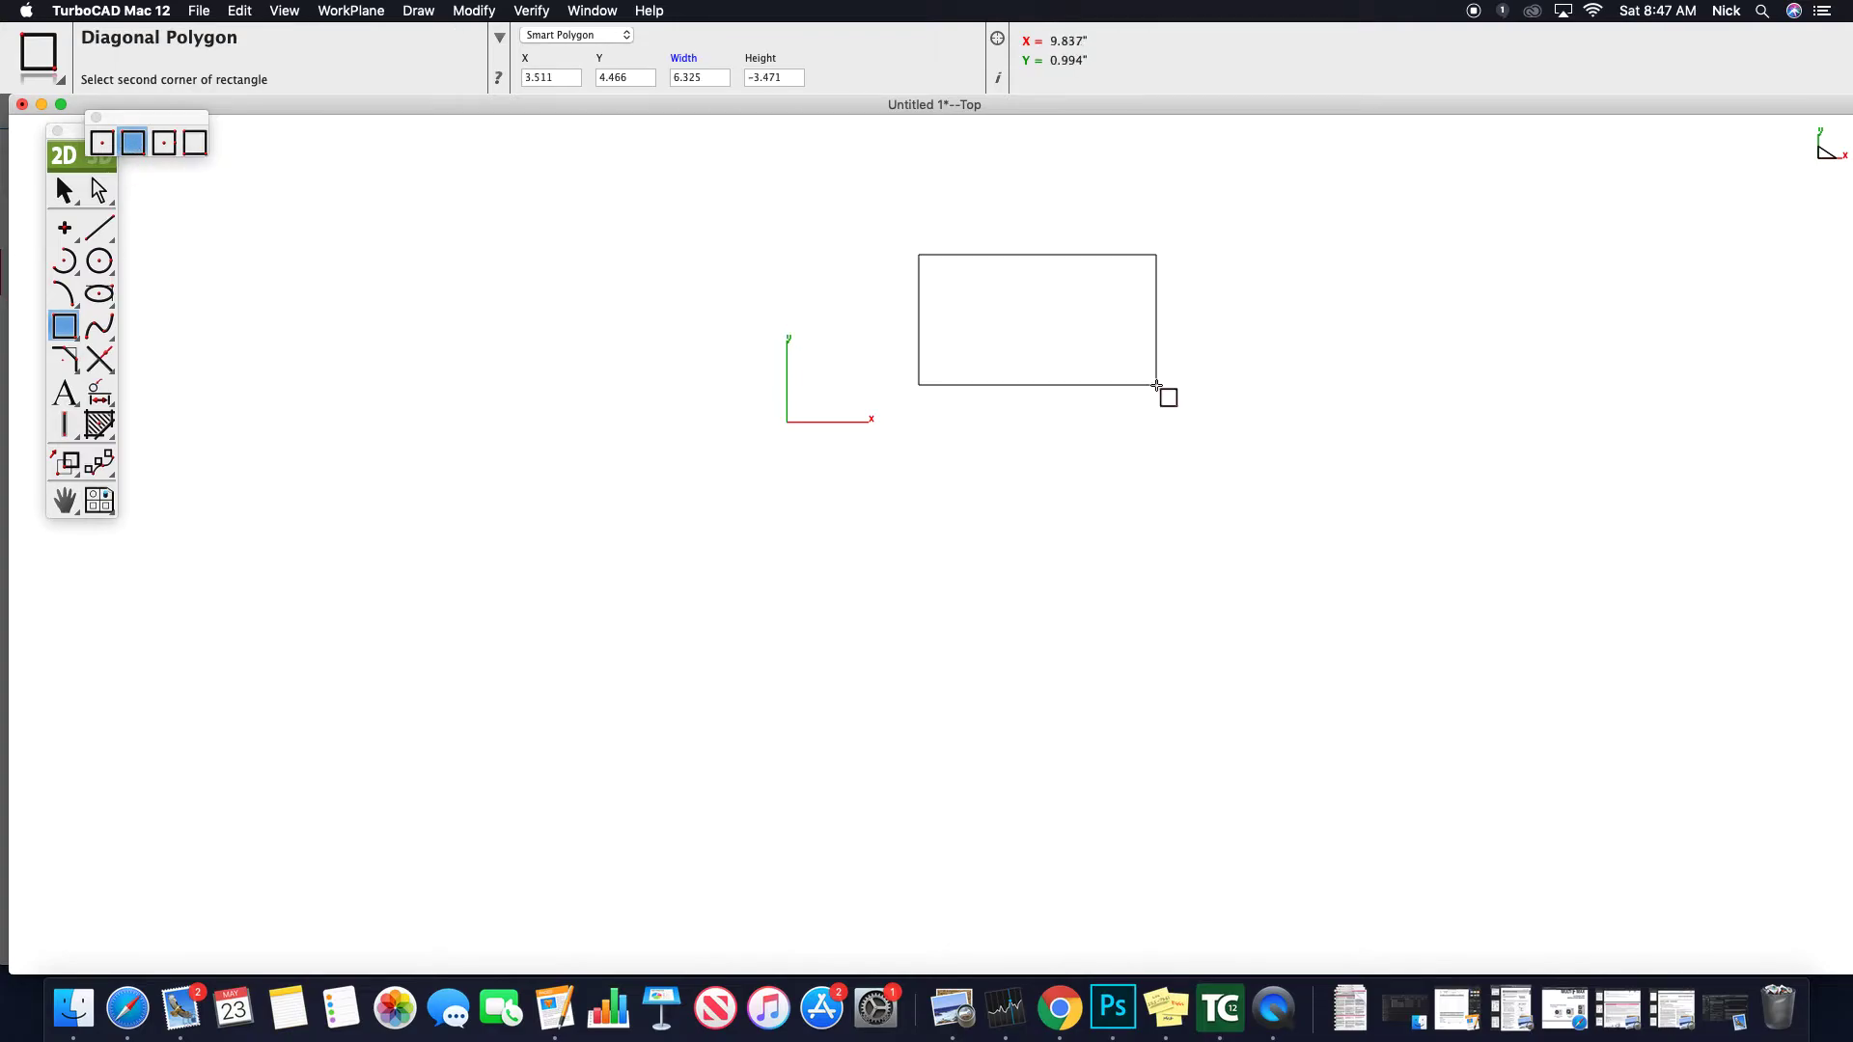
{"action": "left_click", "coordinate": [1158, 385]}
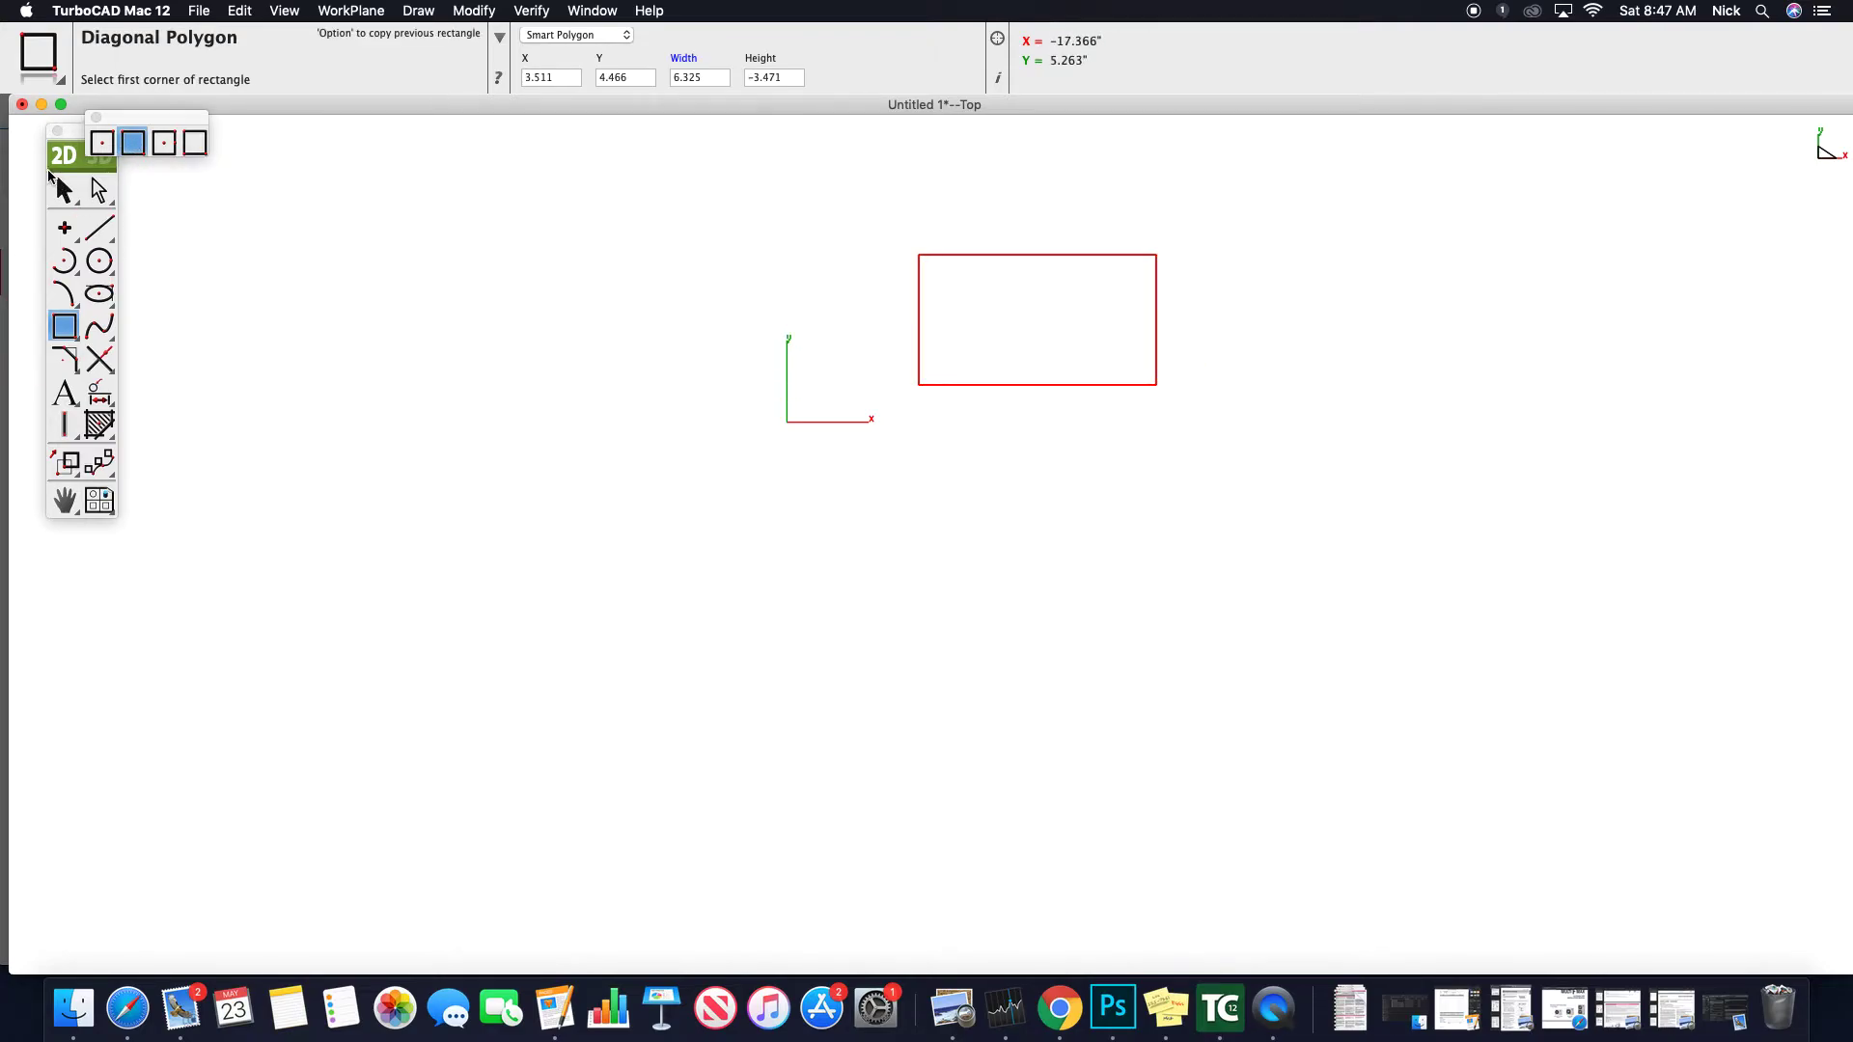
{"action": "left_click", "coordinate": [63, 189]}
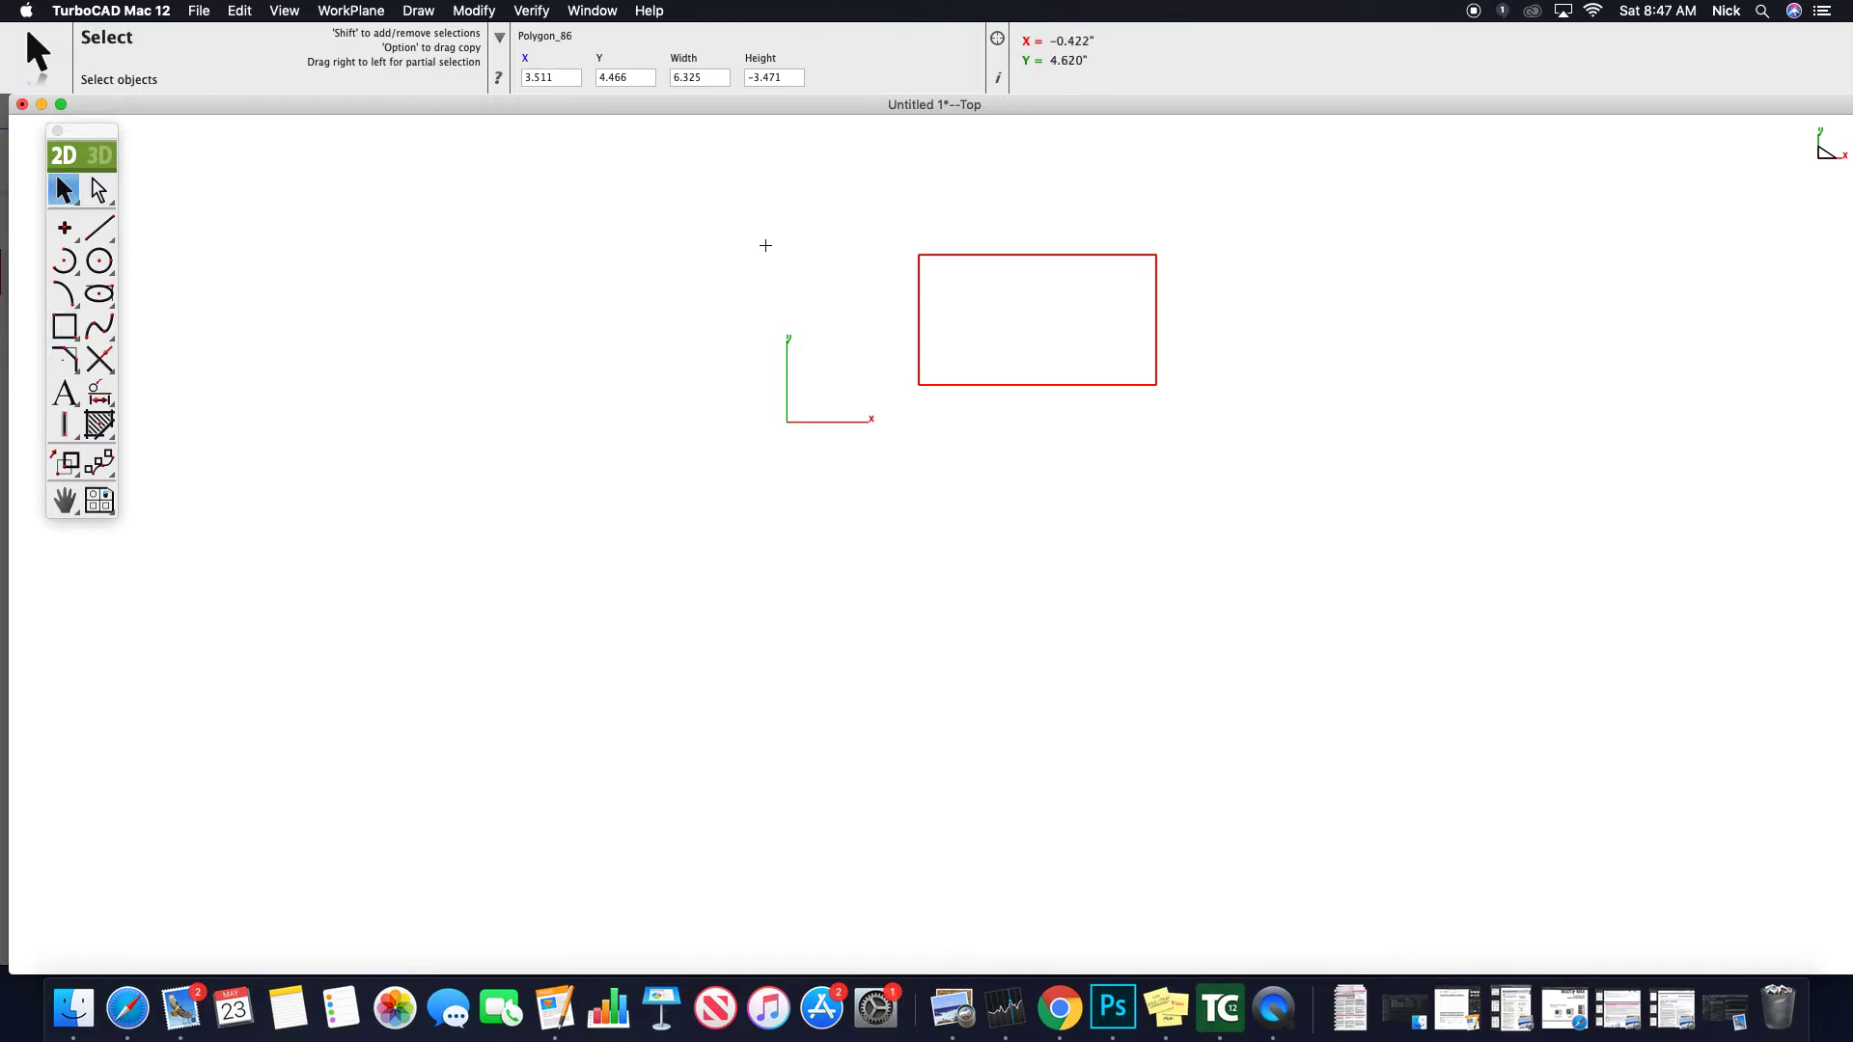
{"action": "left_click_drag", "start_coordinate": [811, 203], "coordinate": [1298, 481]}
{"action": "key", "text": "Delete"}
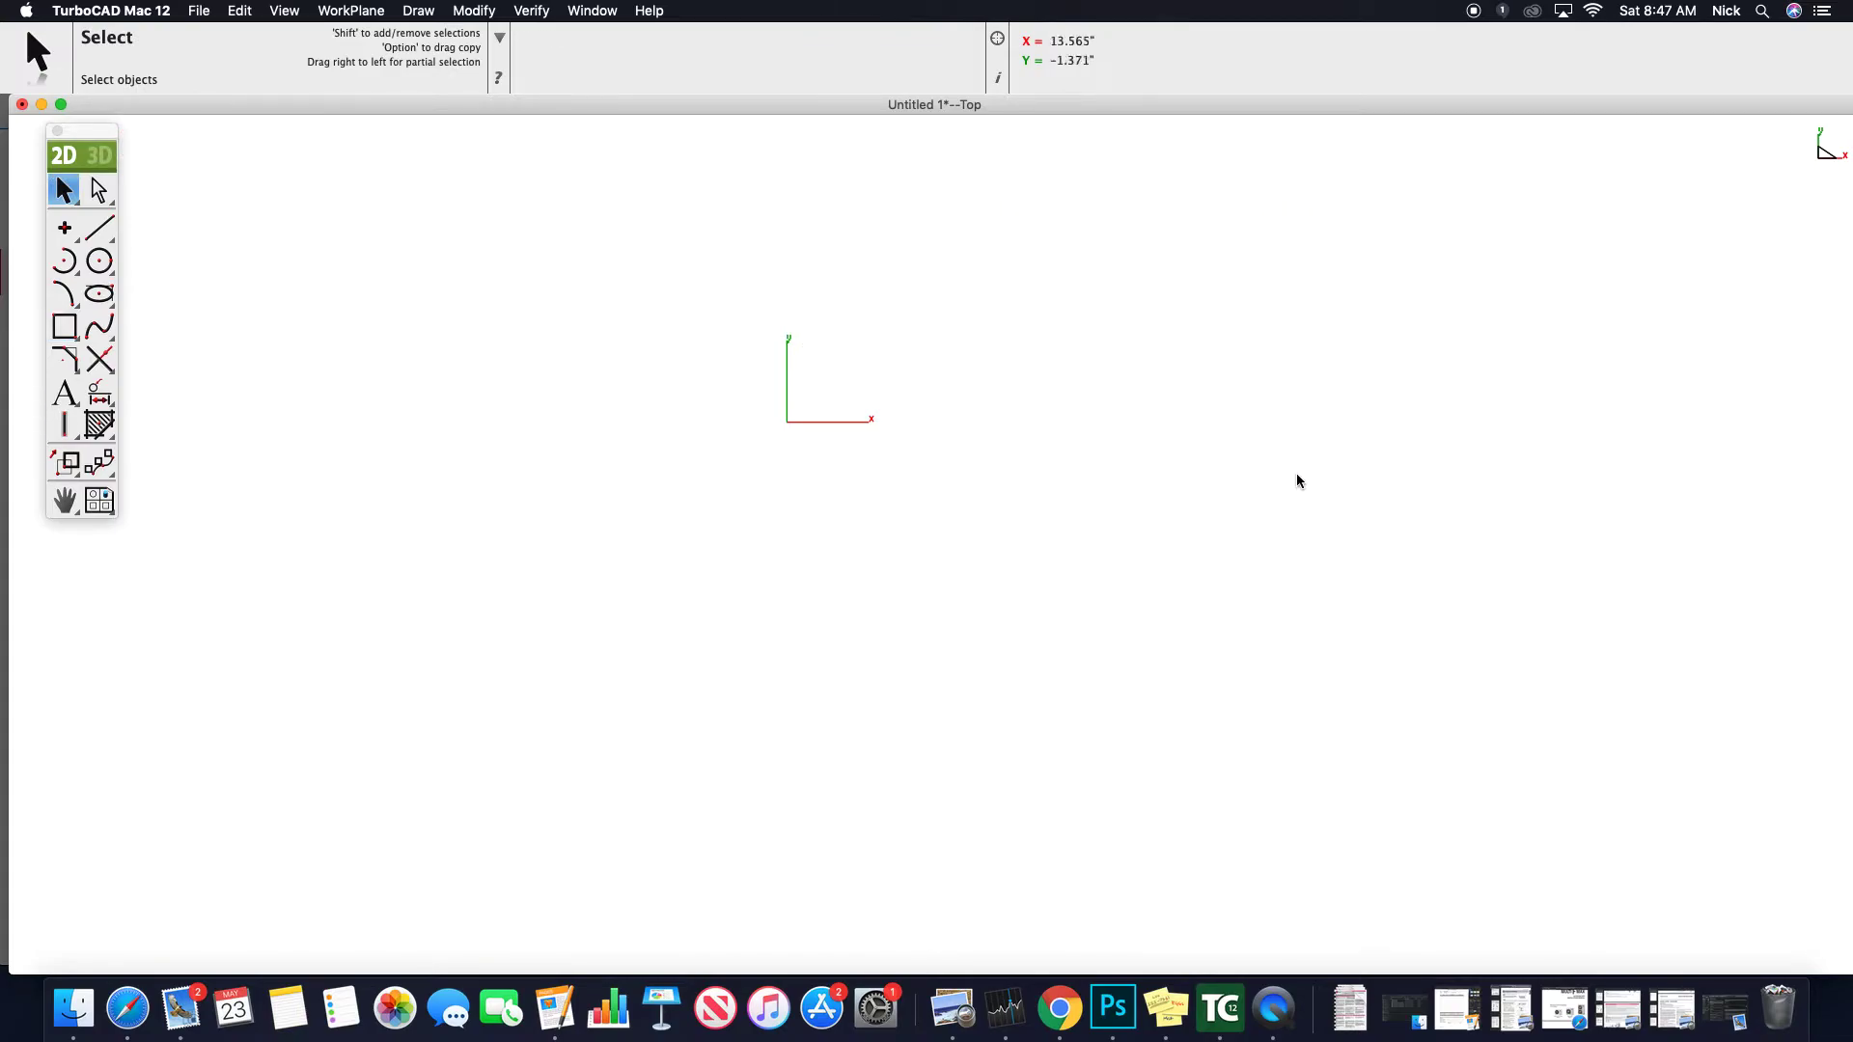
- Draw a Diagonal Polygon from the origin with a width of 5 and a height of 5
{"action": "left_click", "coordinate": [69, 330]}
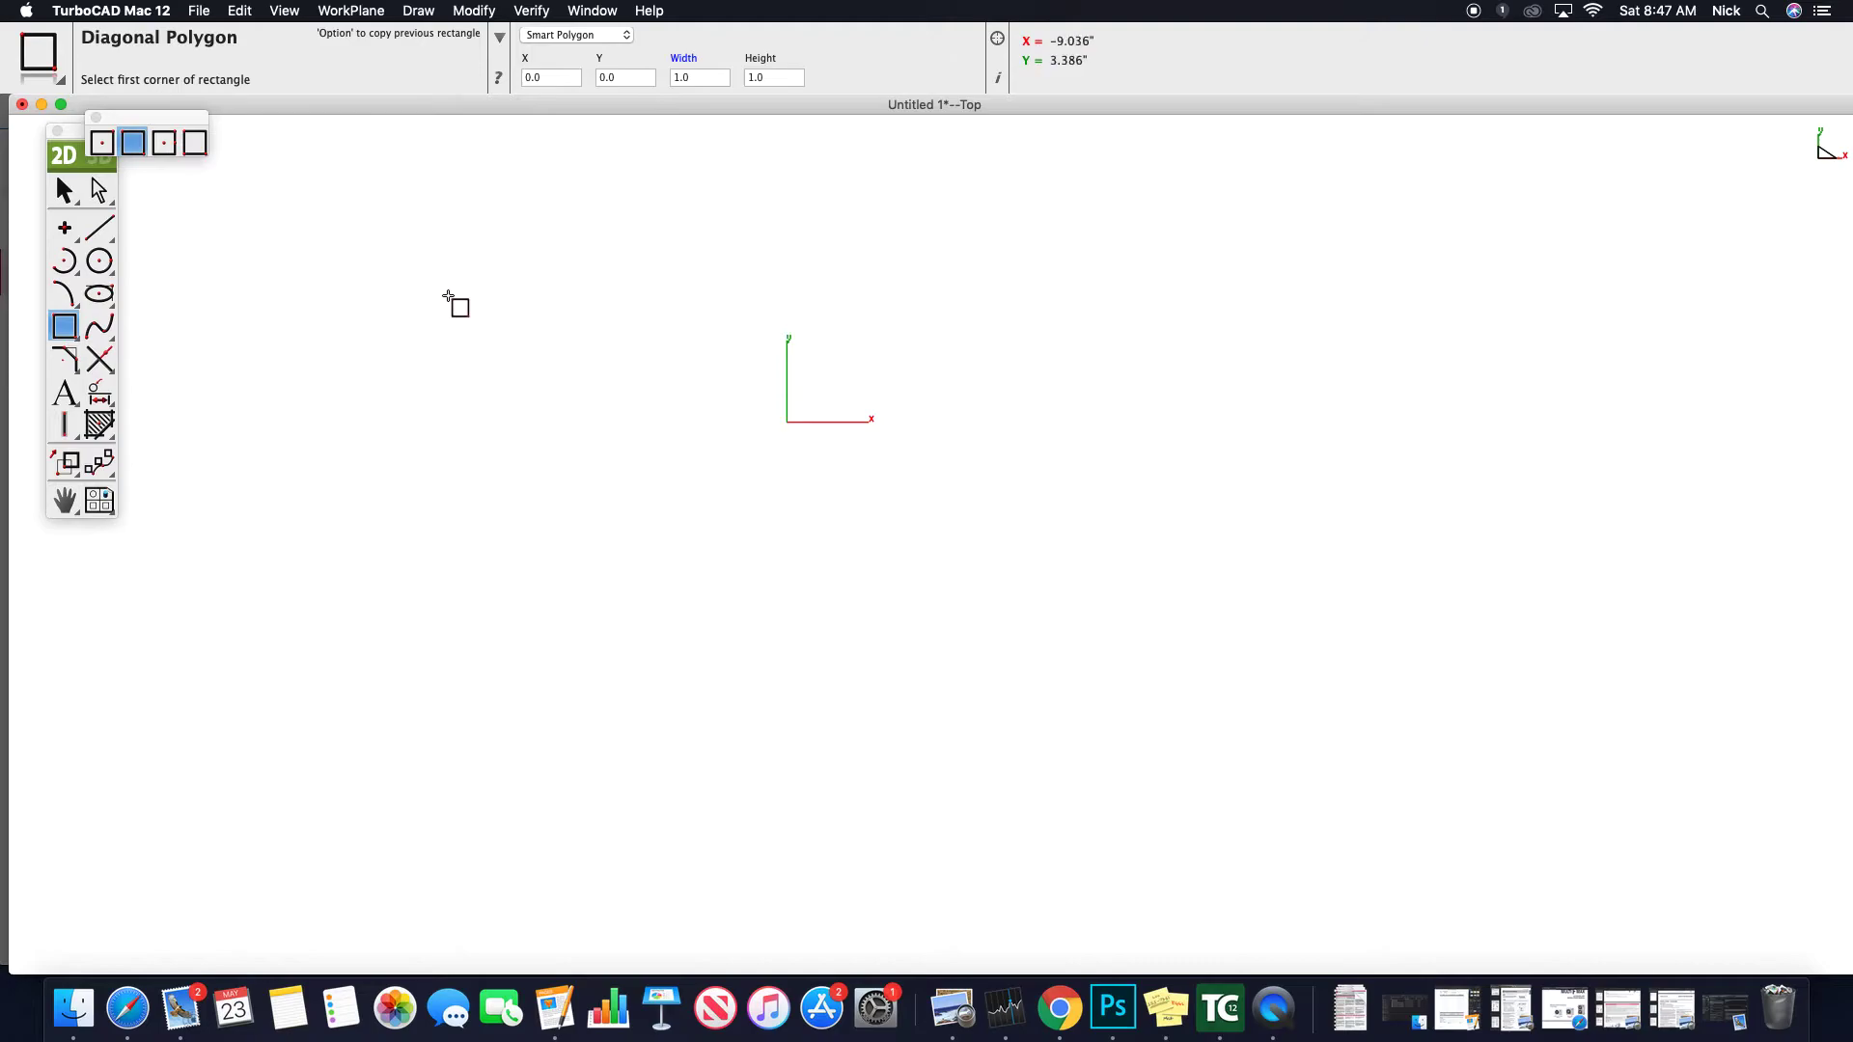
{"action": "left_click", "coordinate": [790, 422]}
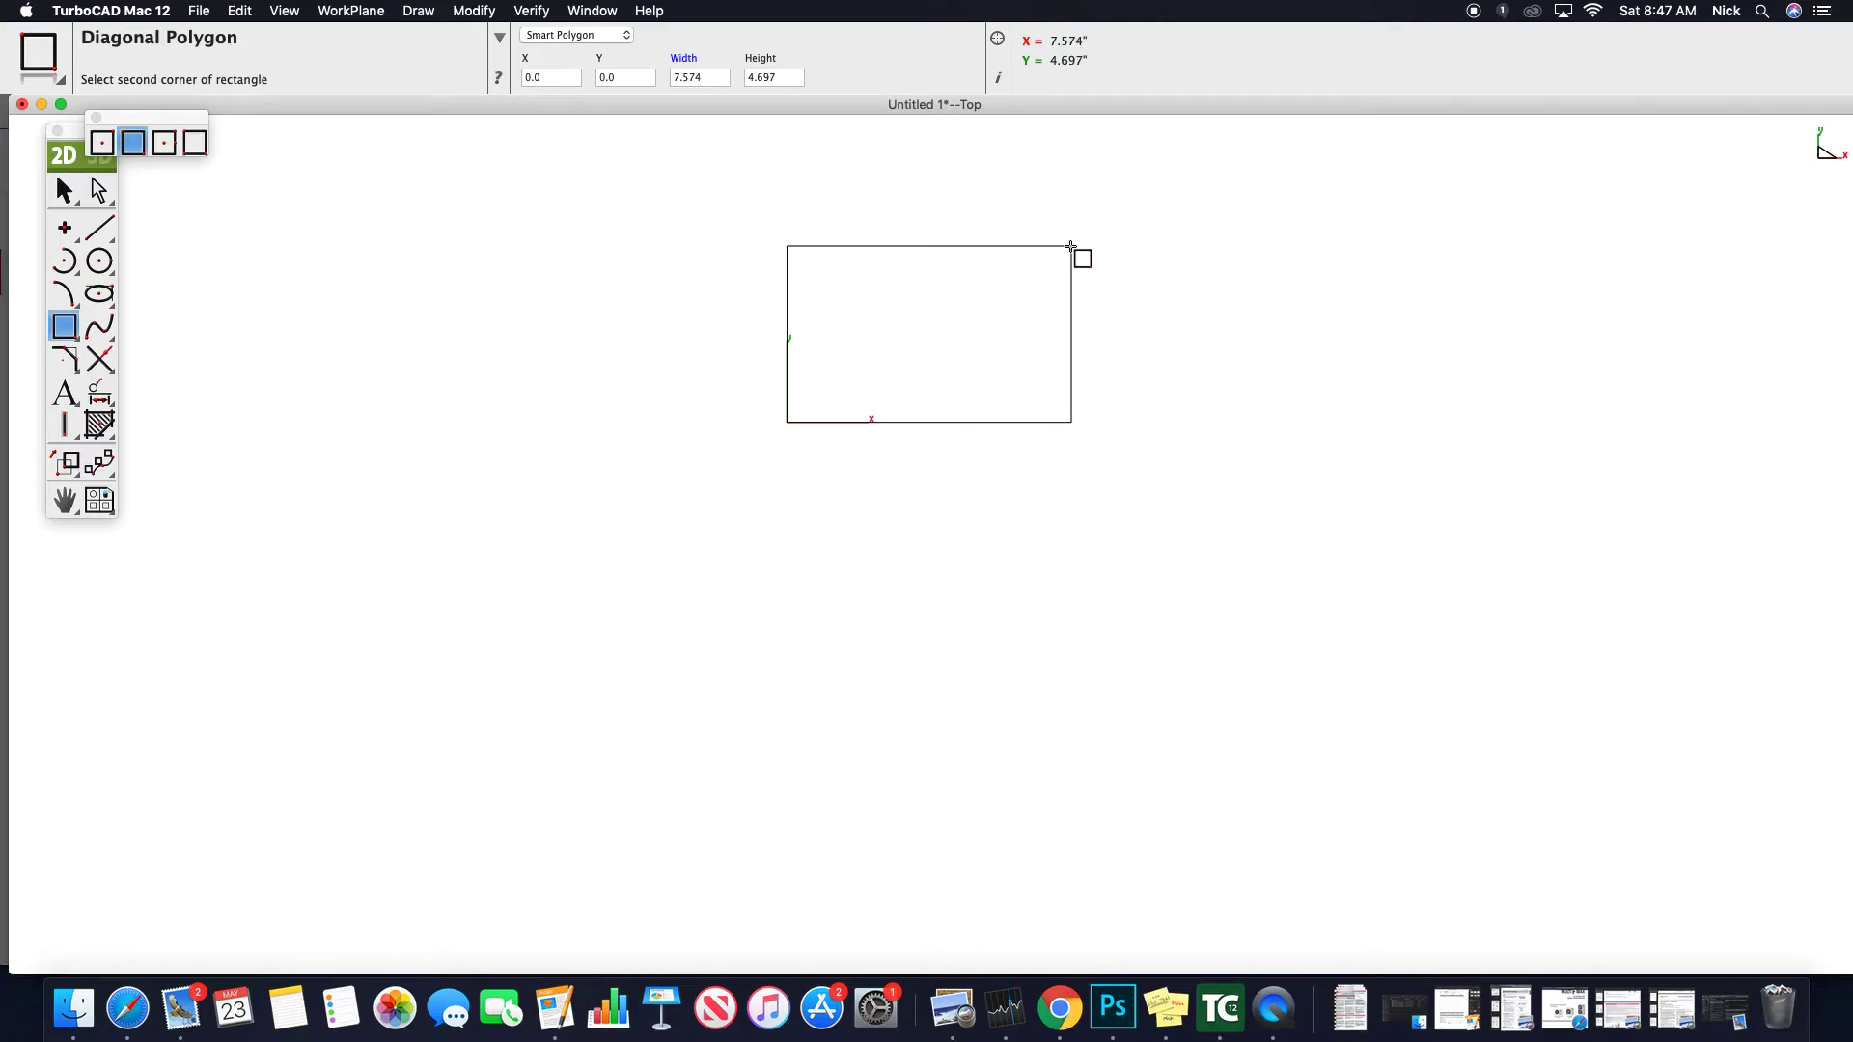
{"action": "key", "text": "Tab"}
{"action": "type", "text": "5"}
{"action": "key", "text": "Tab"}
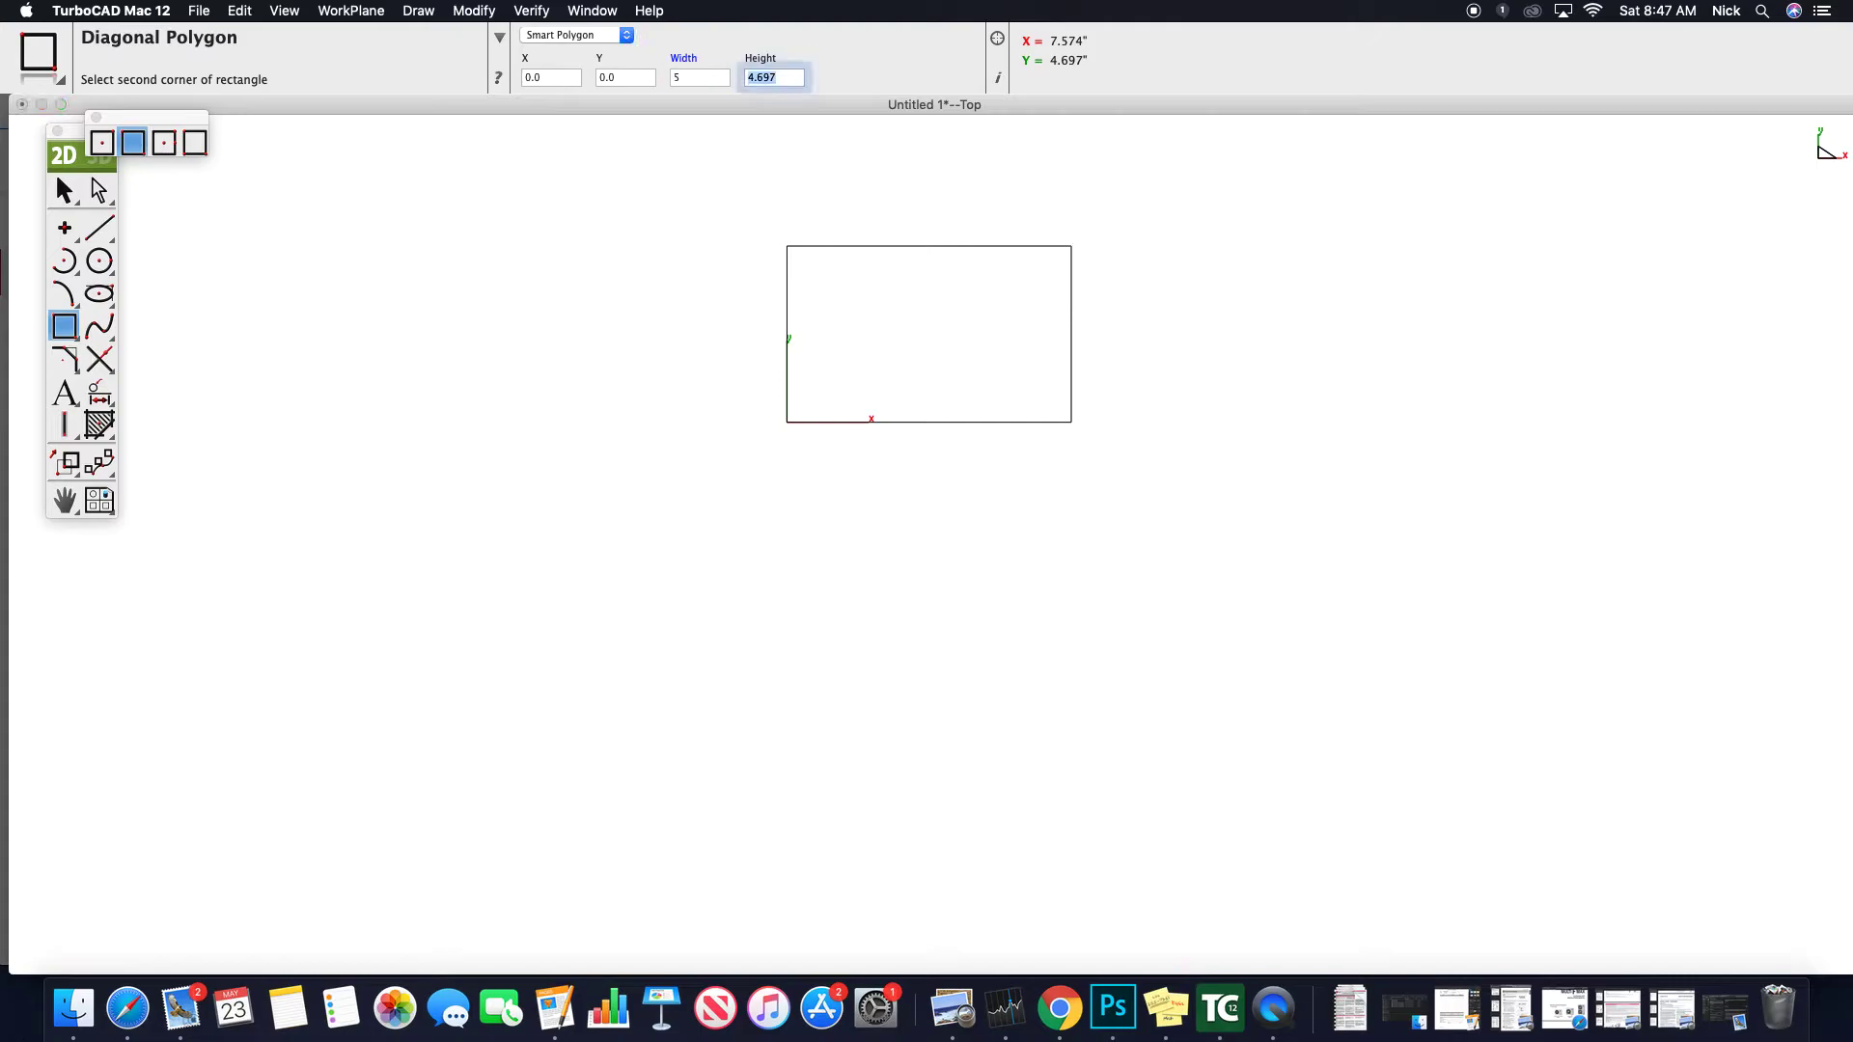
{"action": "type", "text": "5"}
{"action": "key", "text": "Return"}
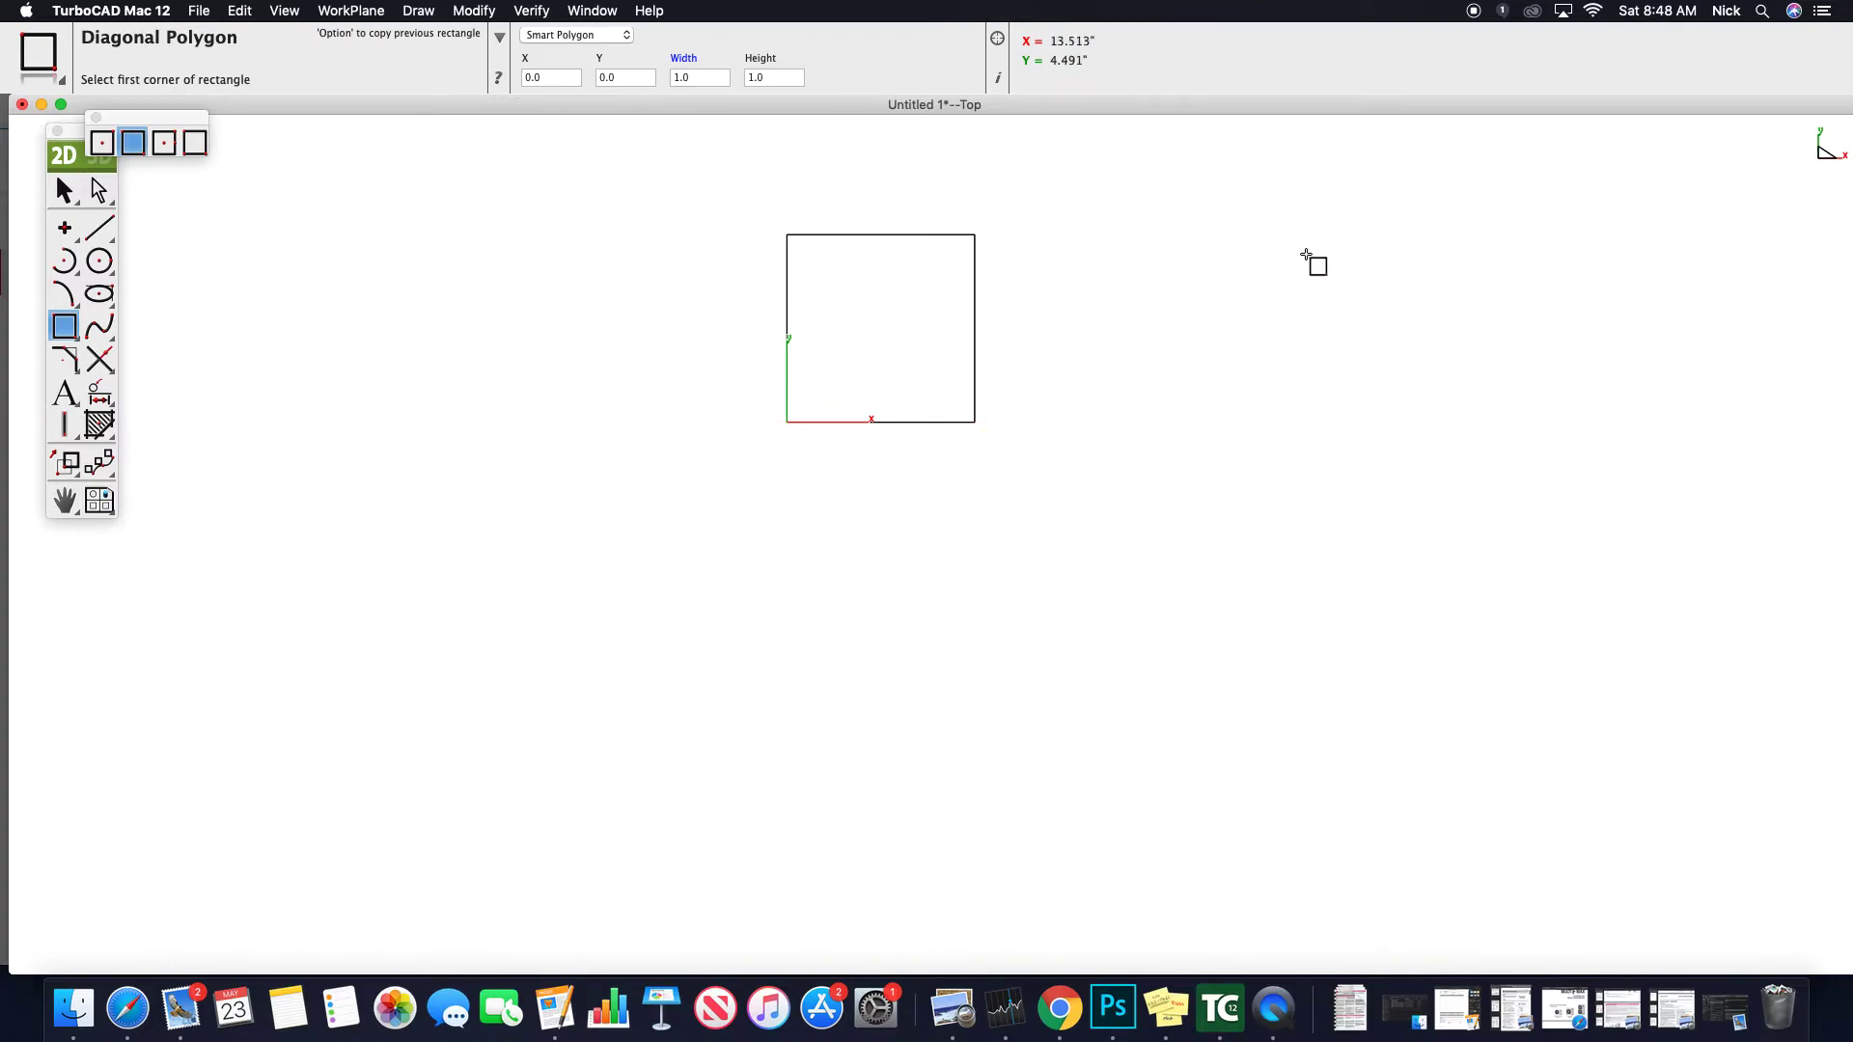
- Draw a freehand rectangle about 5.1 by 3.2 inches to the right of the square and delete it
{"action": "left_click", "coordinate": [1156, 255]}
{"action": "left_click", "coordinate": [1345, 377]}
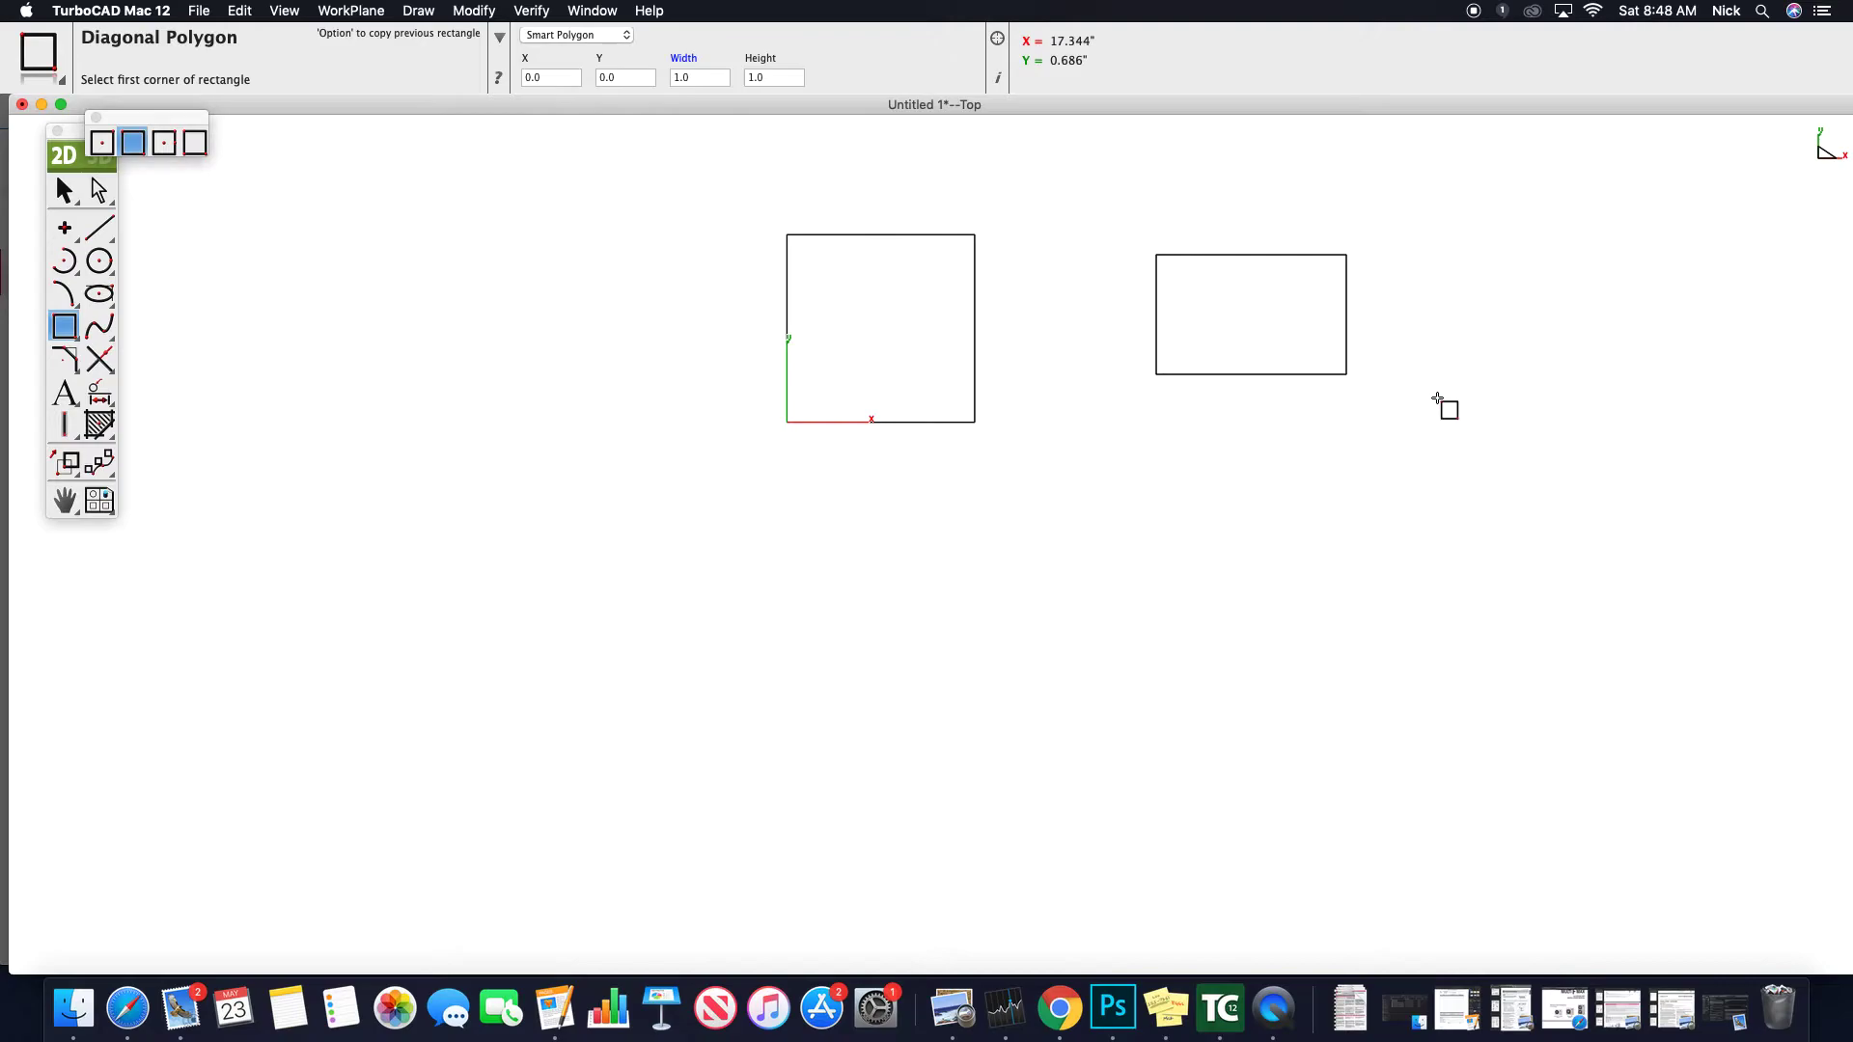
{"action": "left_click", "coordinate": [65, 192]}
{"action": "left_click_drag", "start_coordinate": [1113, 211], "coordinate": [1473, 436]}
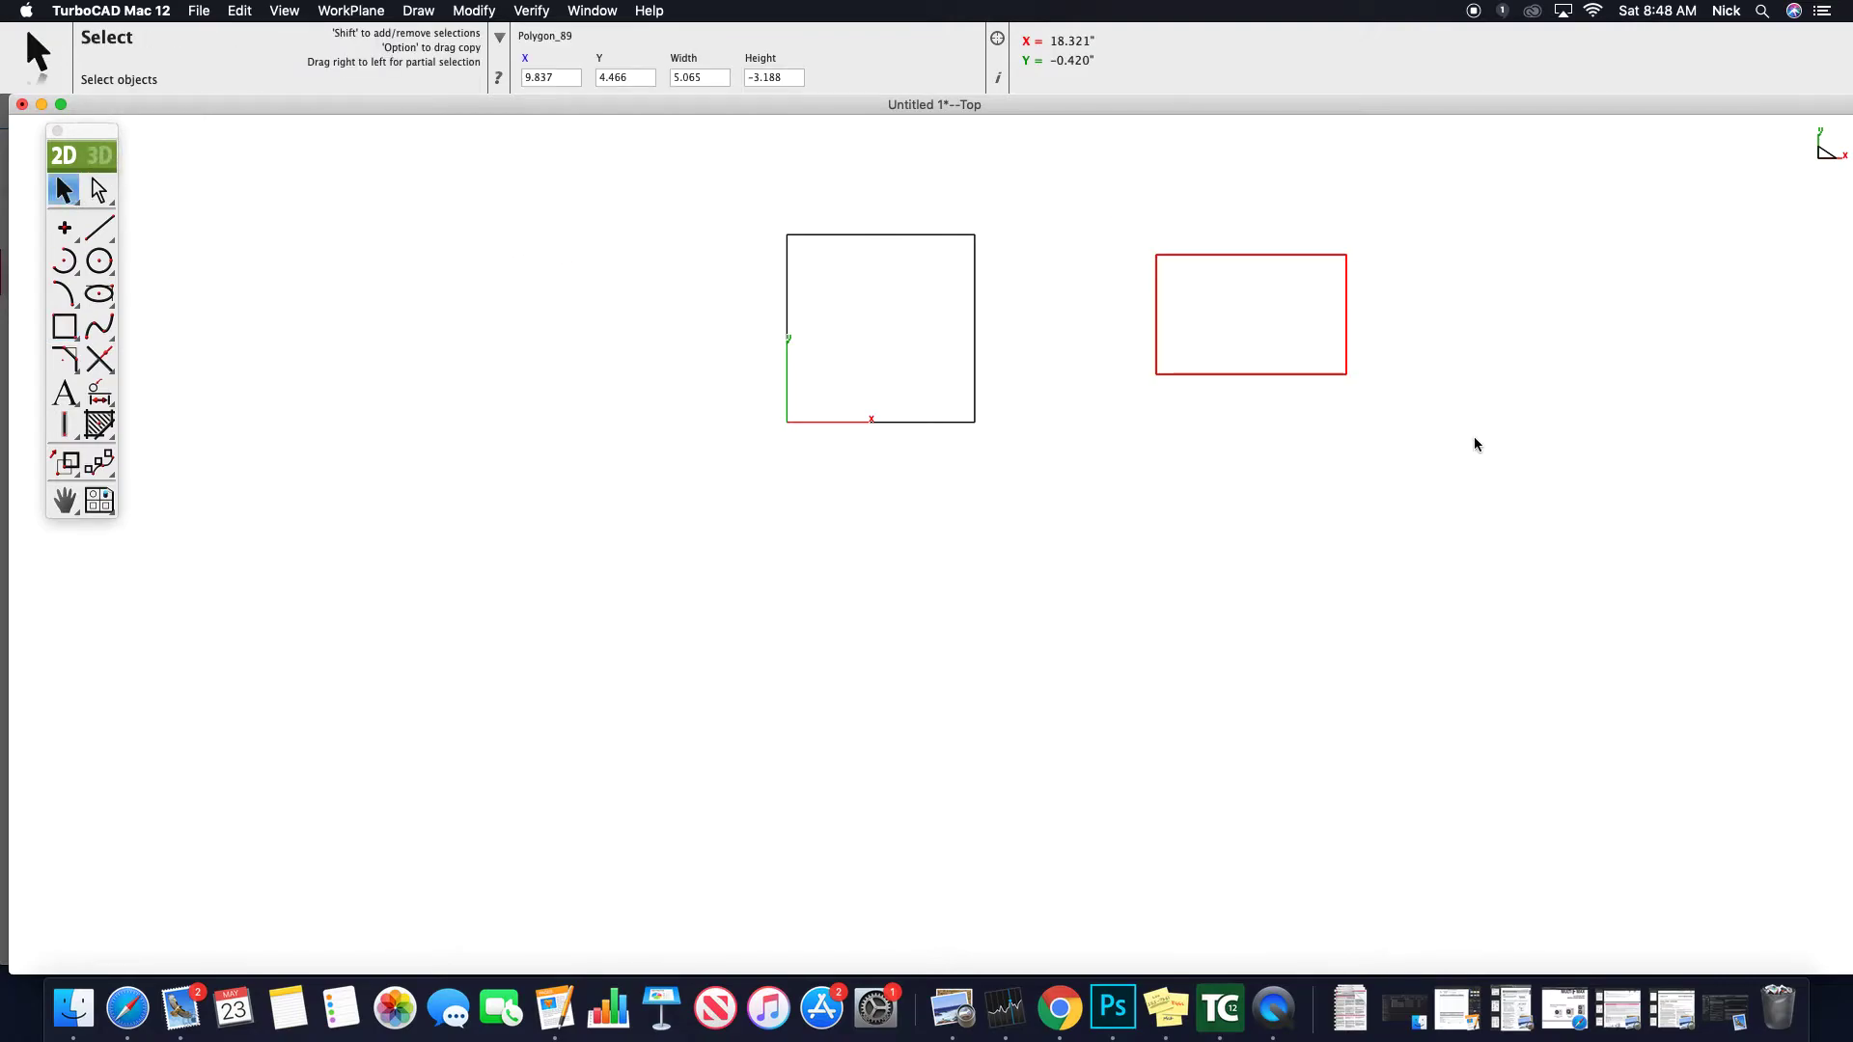
{"action": "key", "text": "Delete"}
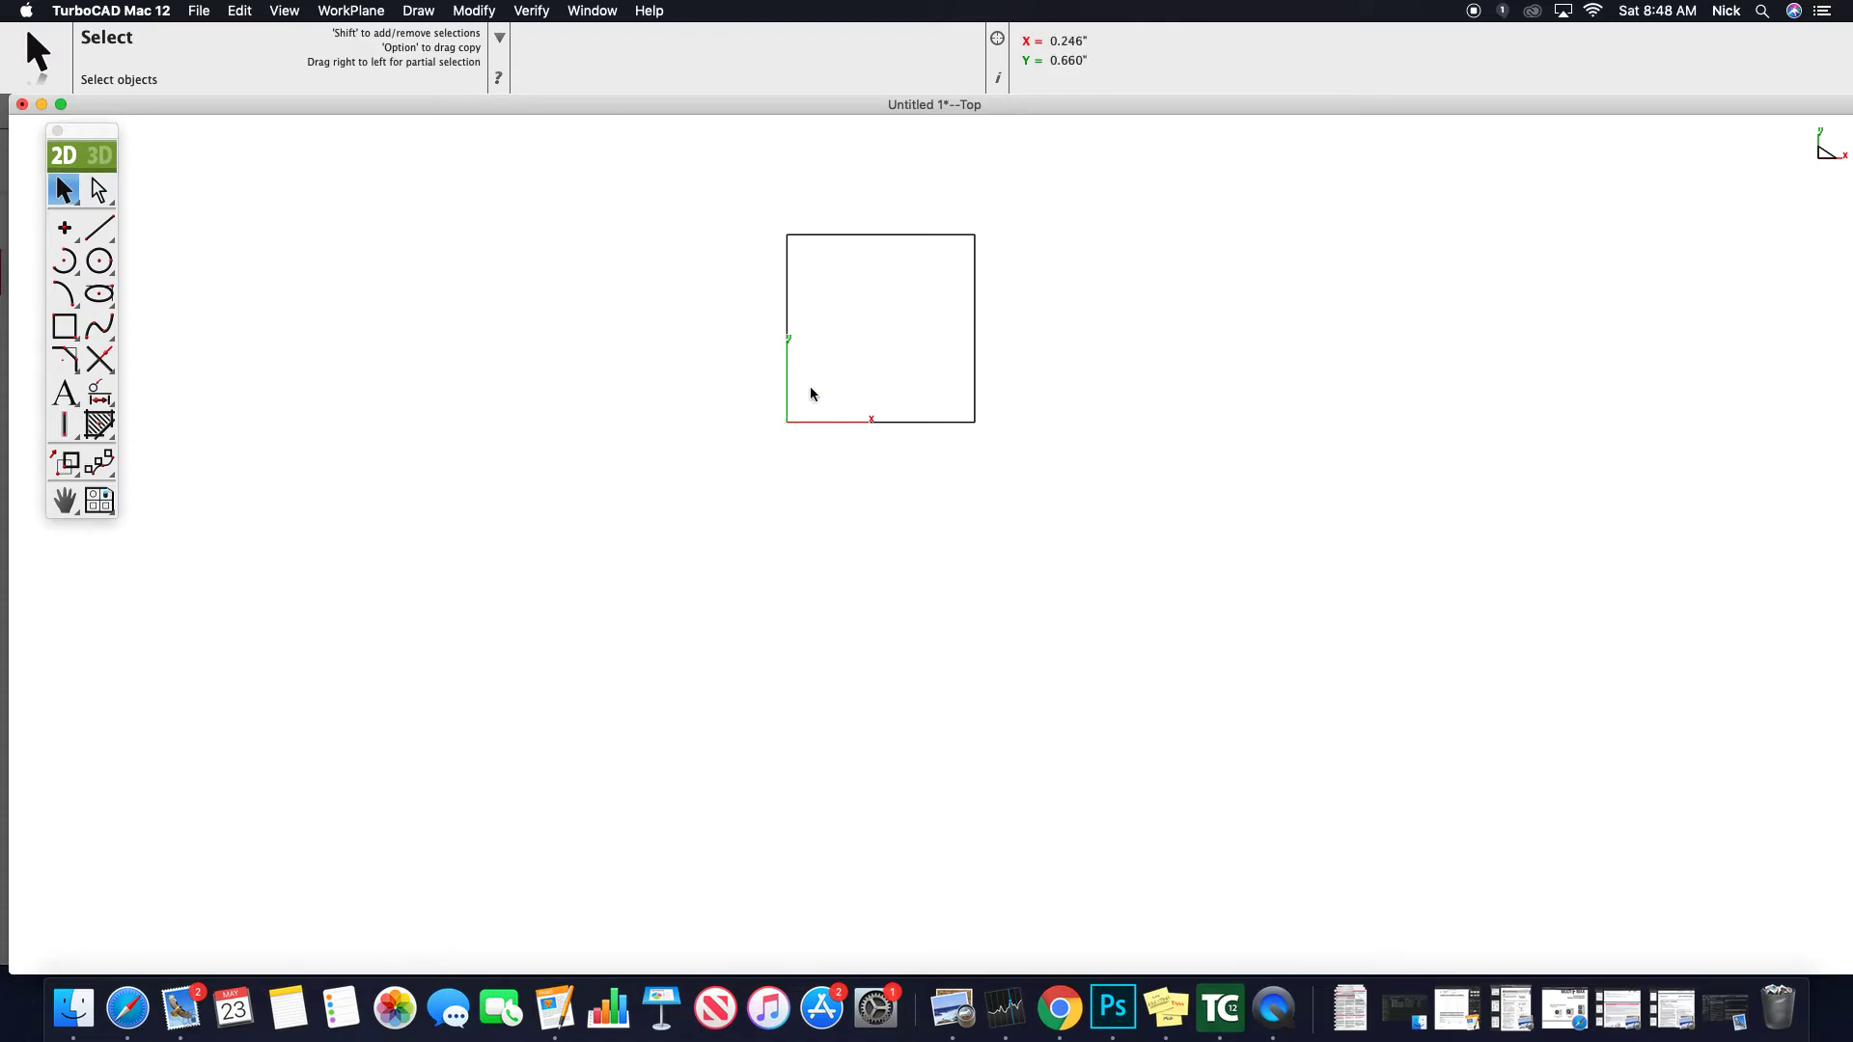
{"action": "scroll", "coordinate": [857, 281], "scroll_direction": "down", "scroll_amount": 2}
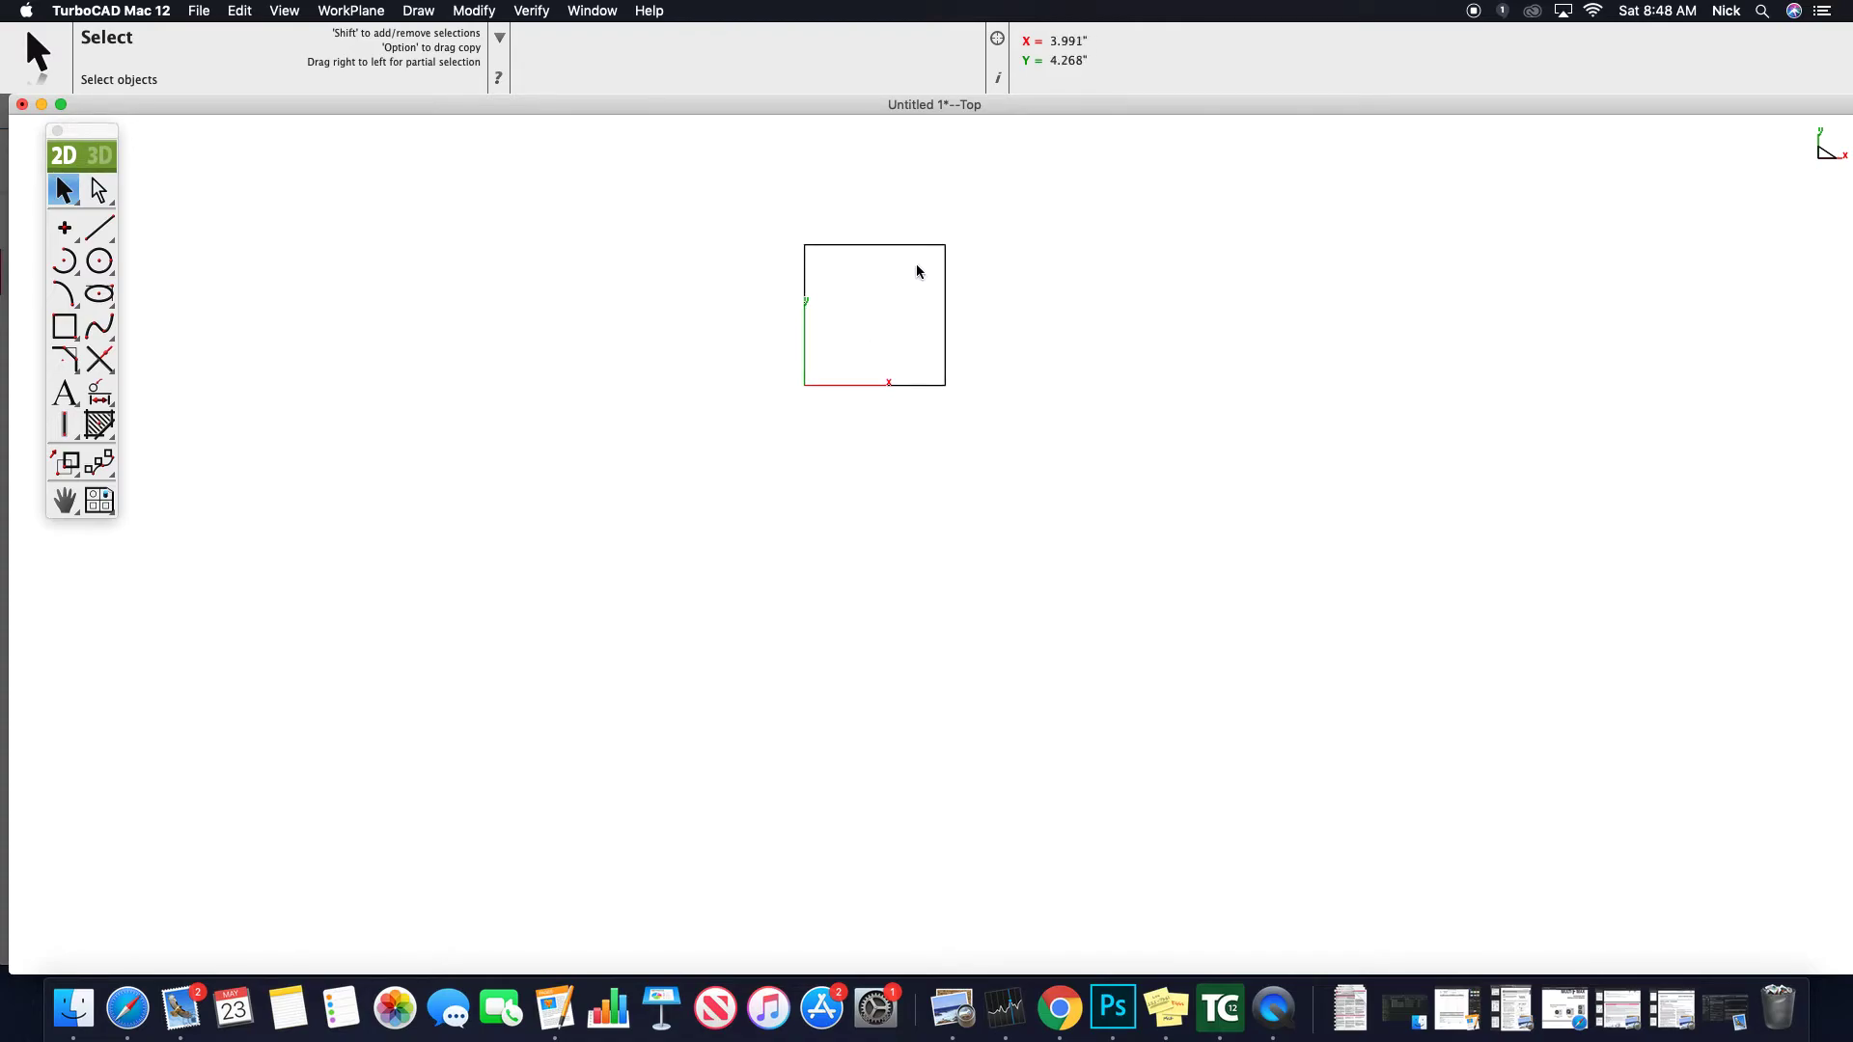
{"action": "scroll", "coordinate": [916, 271], "scroll_direction": "up", "scroll_amount": 2}
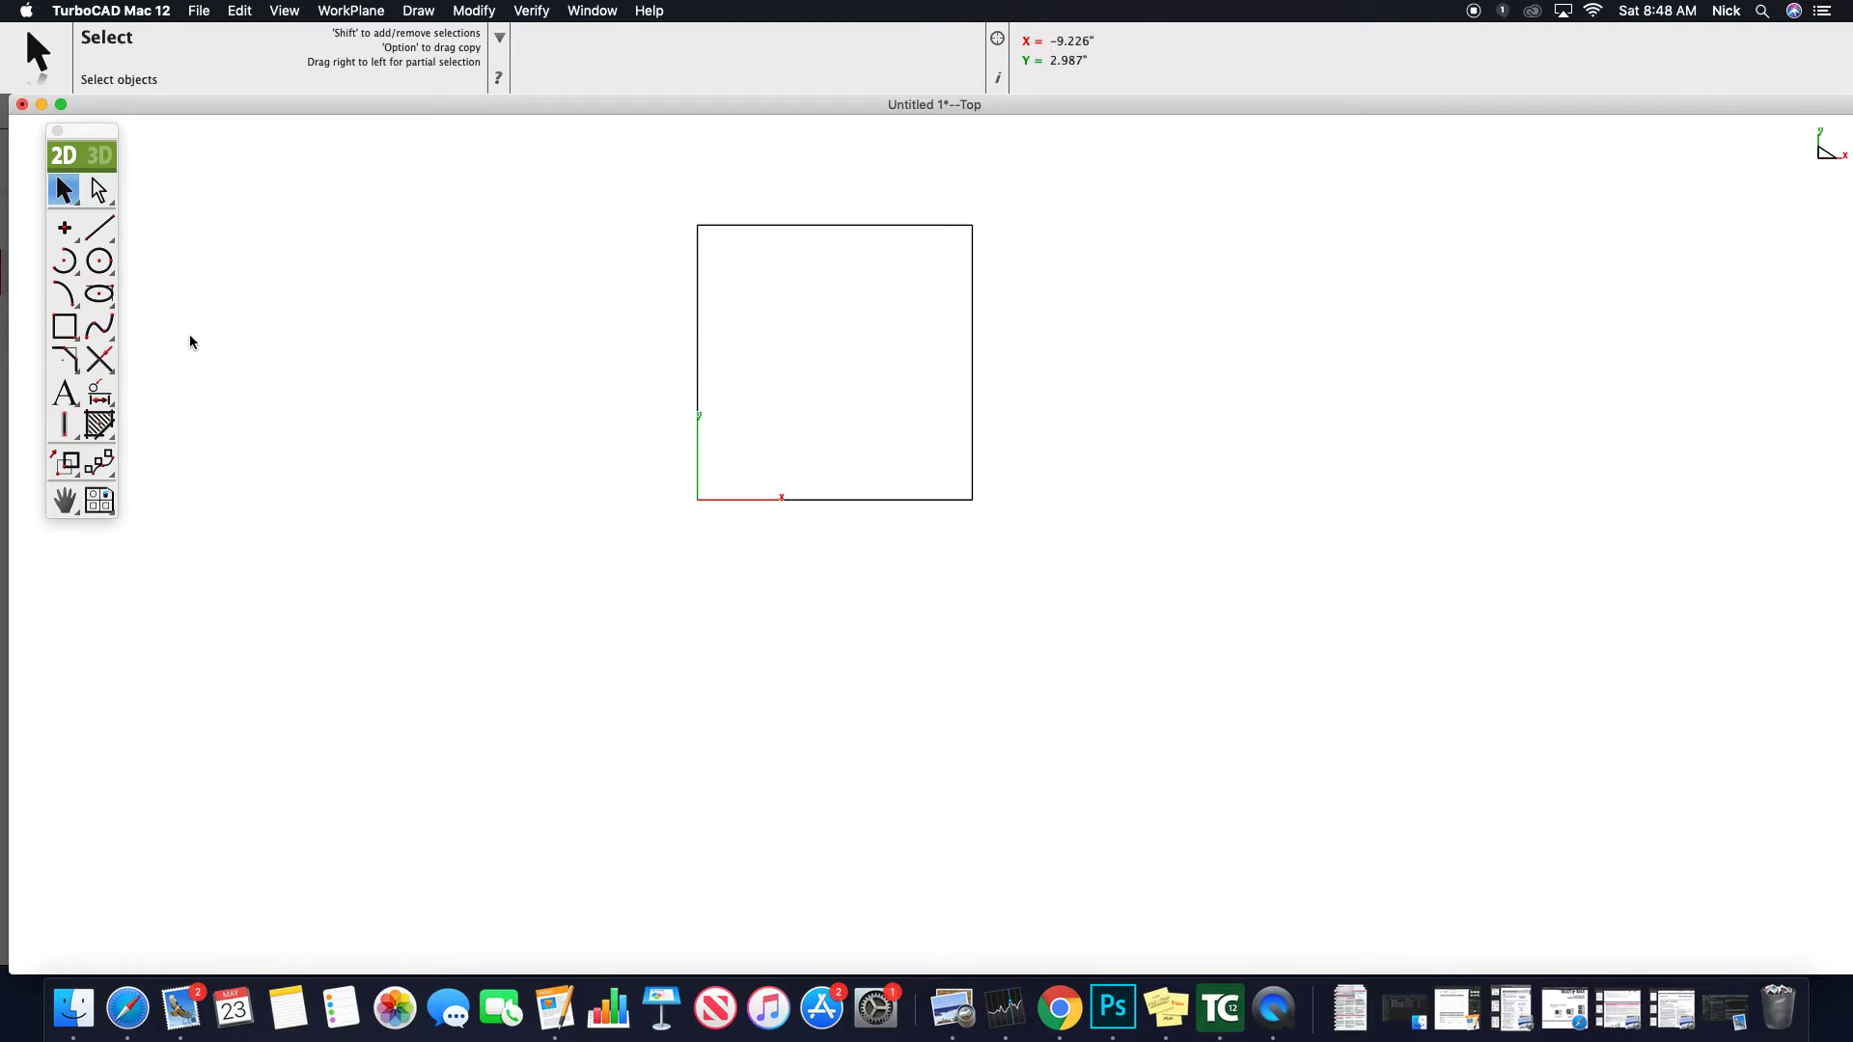
- Draw a diagonal single line from the square's upper-right corner to the origin
{"action": "left_click", "coordinate": [97, 230]}
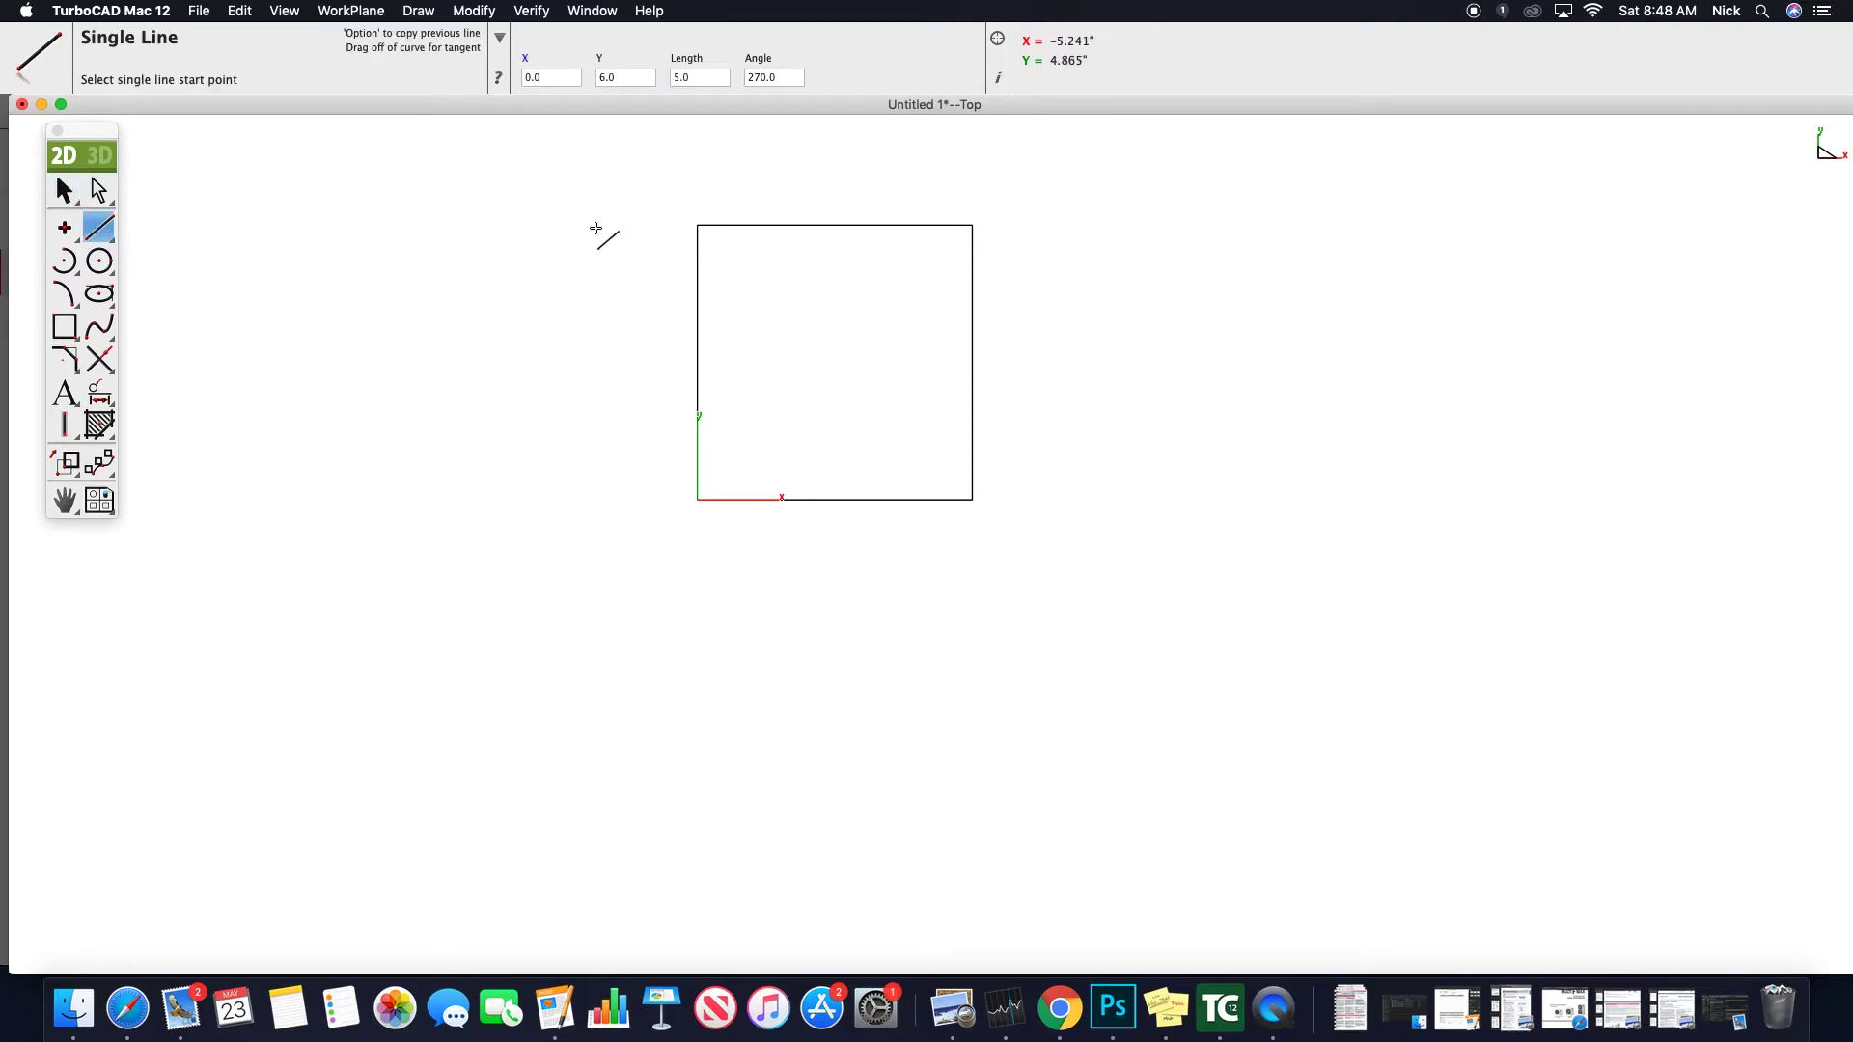
{"action": "left_click", "coordinate": [972, 225]}
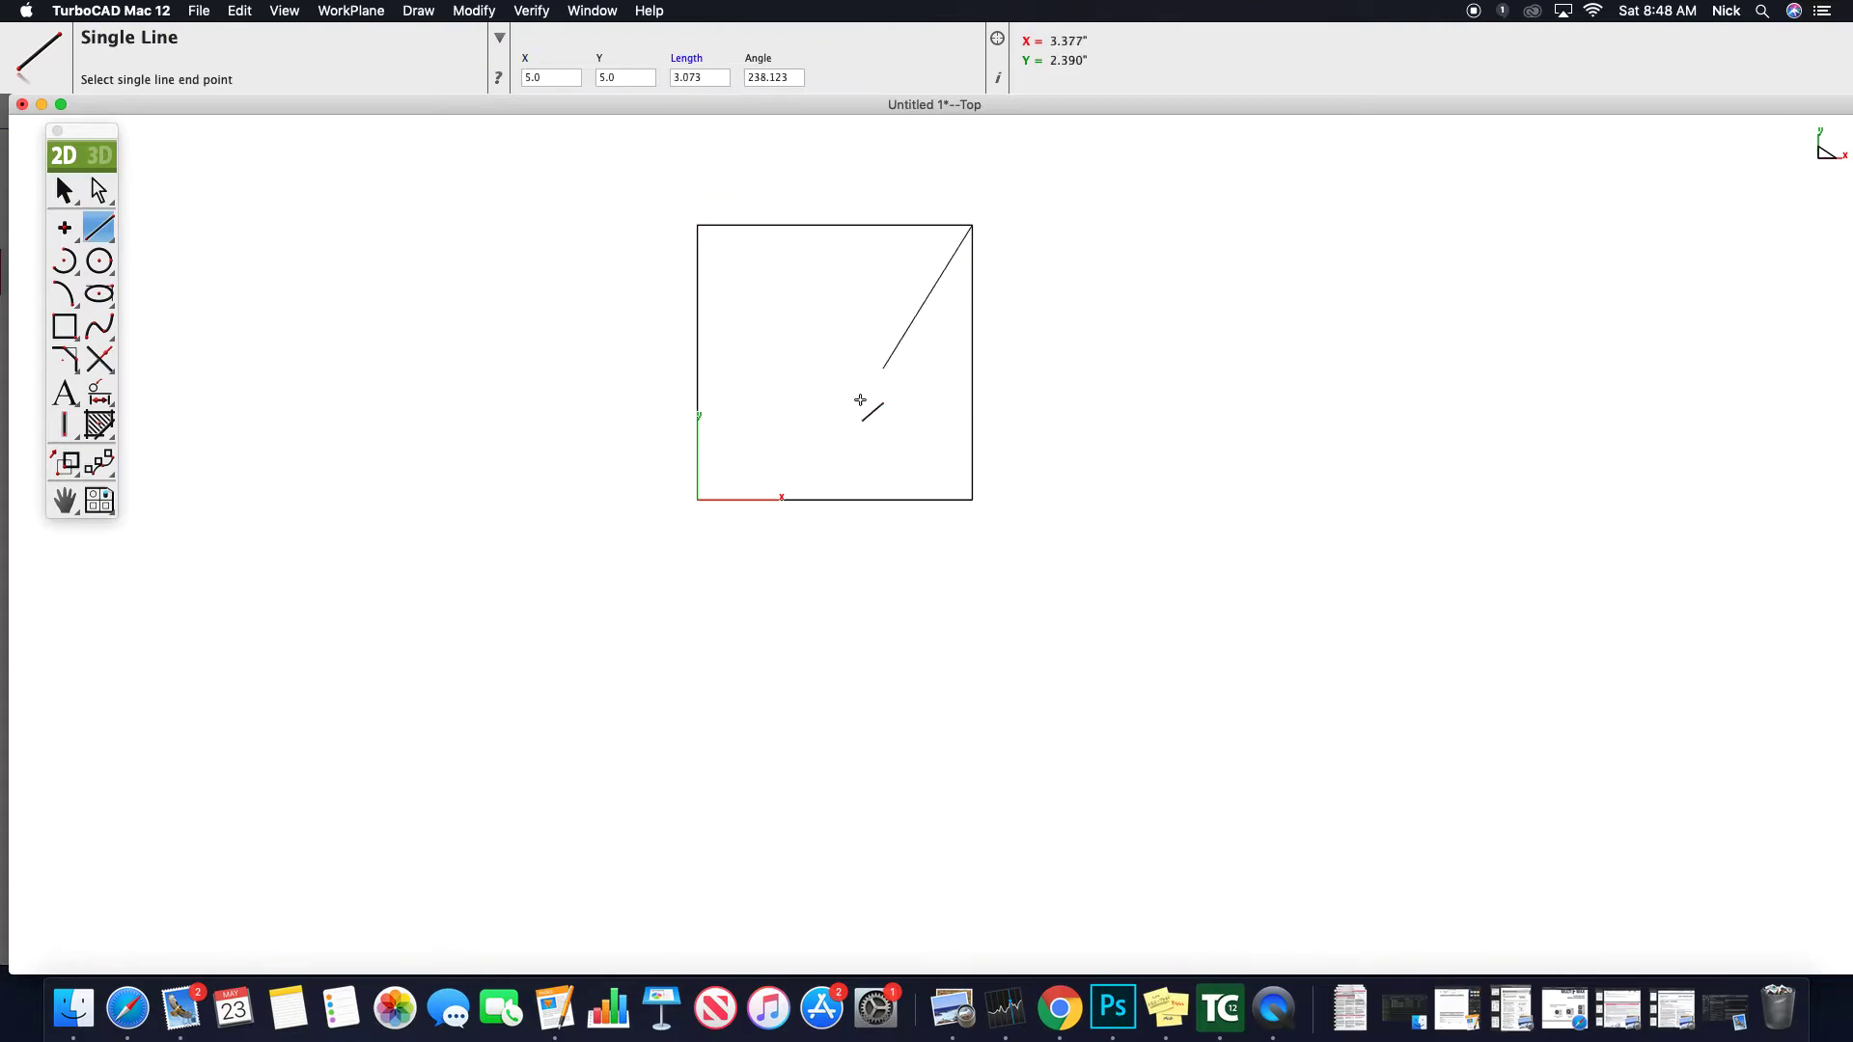
{"action": "left_click", "coordinate": [697, 500]}
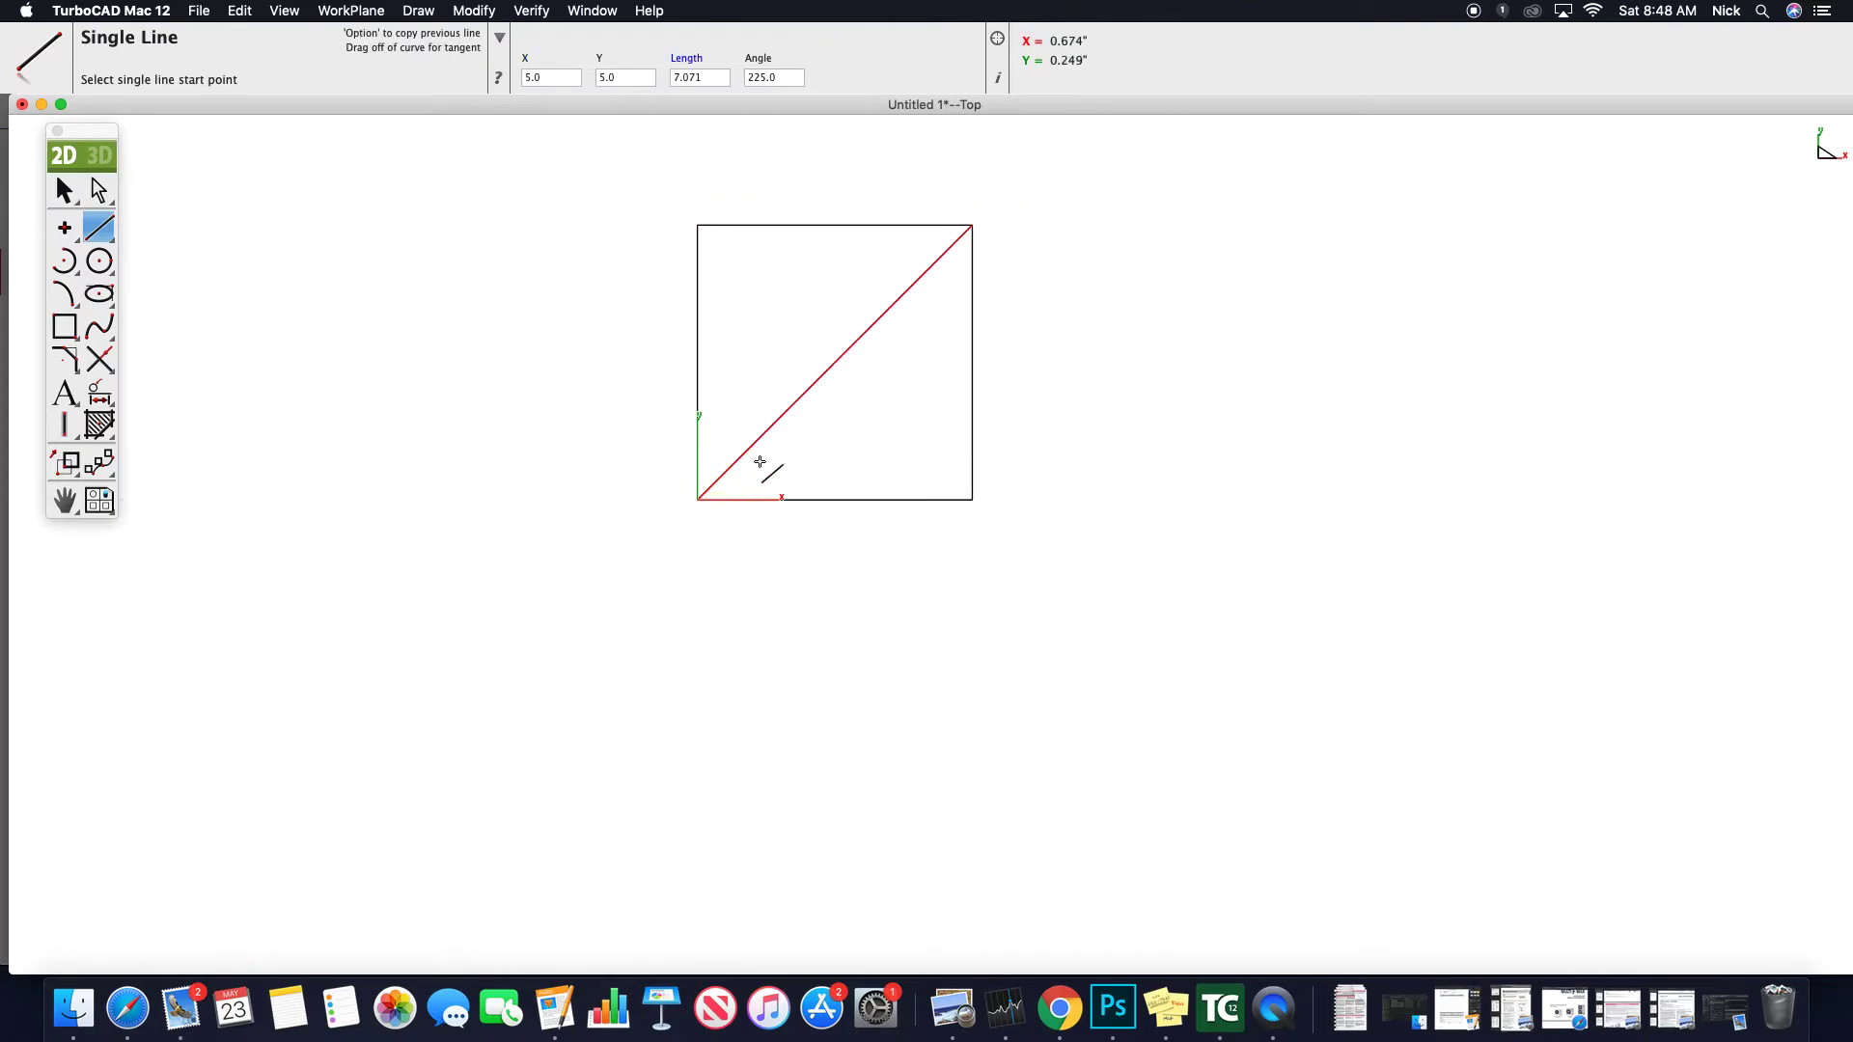
- Draw a Circle 1 Point with a diameter of 9 centred on the diagonal's midpoint
{"action": "left_click", "coordinate": [98, 261]}
{"action": "left_click_drag", "start_coordinate": [104, 266], "coordinate": [136, 261]}
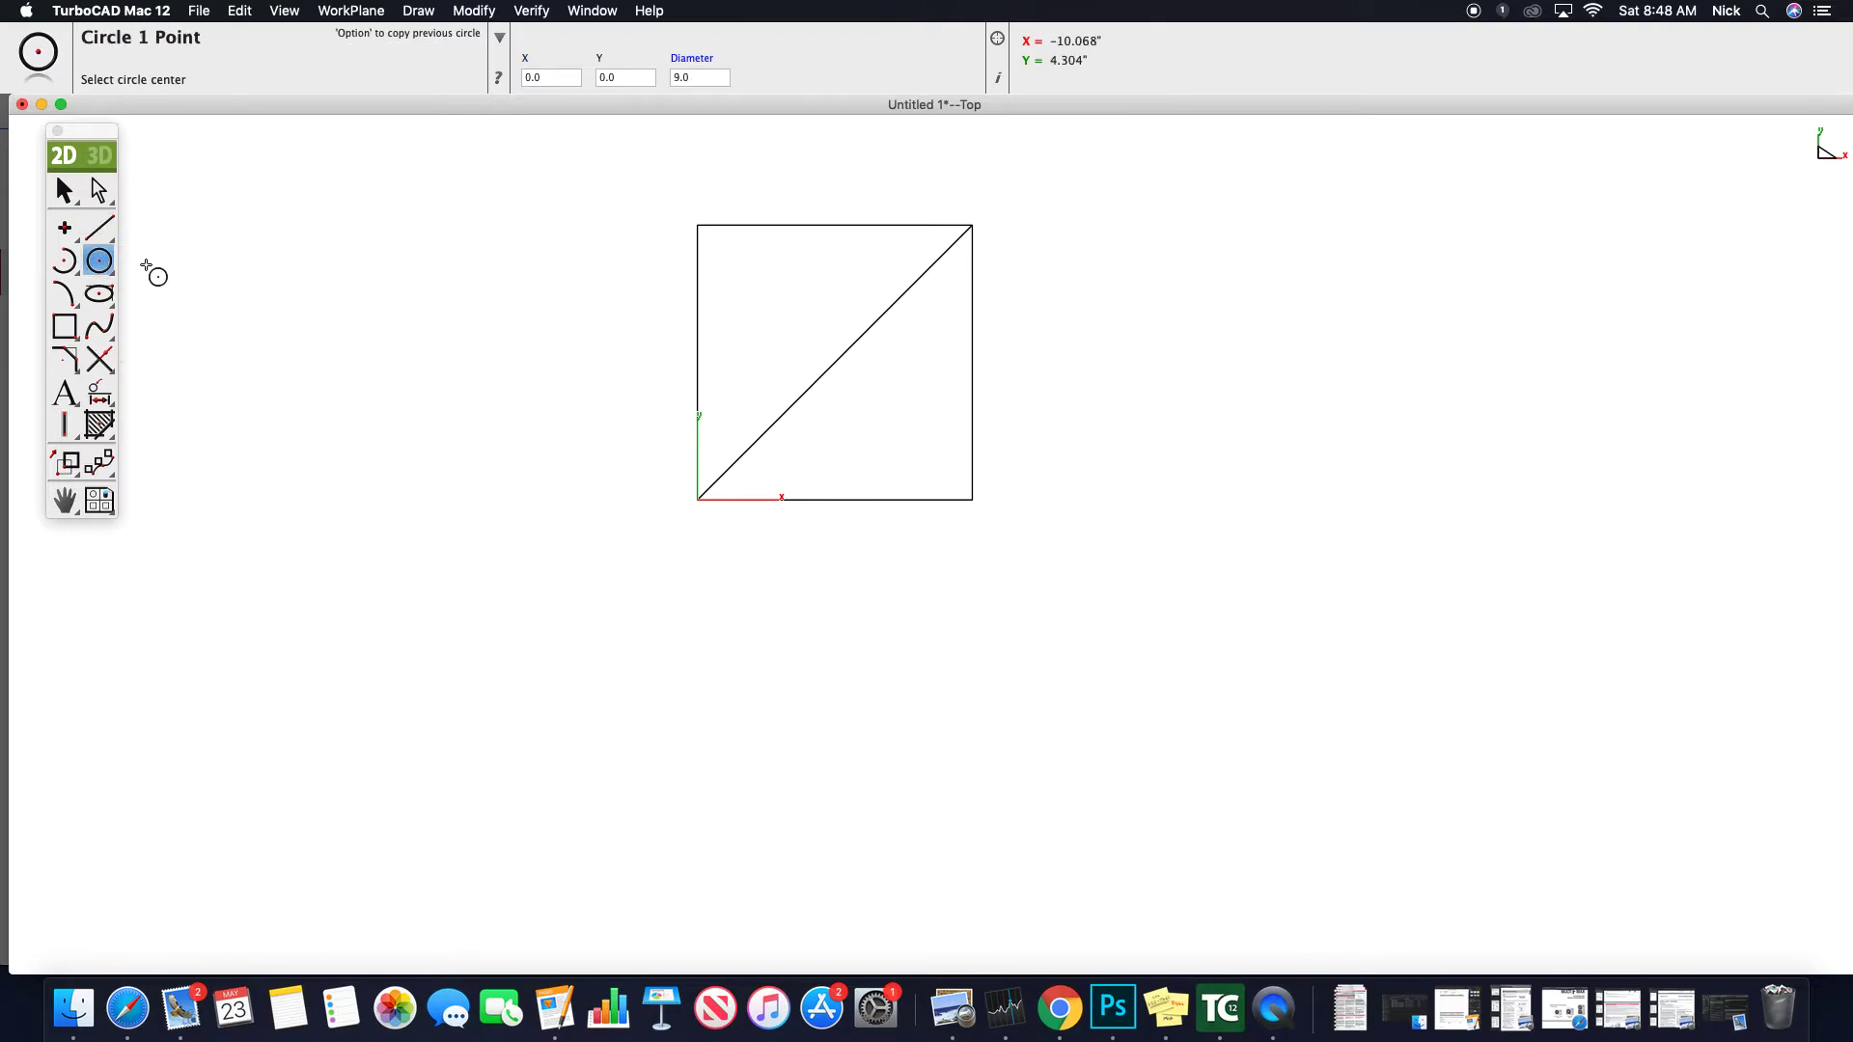
{"action": "left_click", "coordinate": [840, 359]}
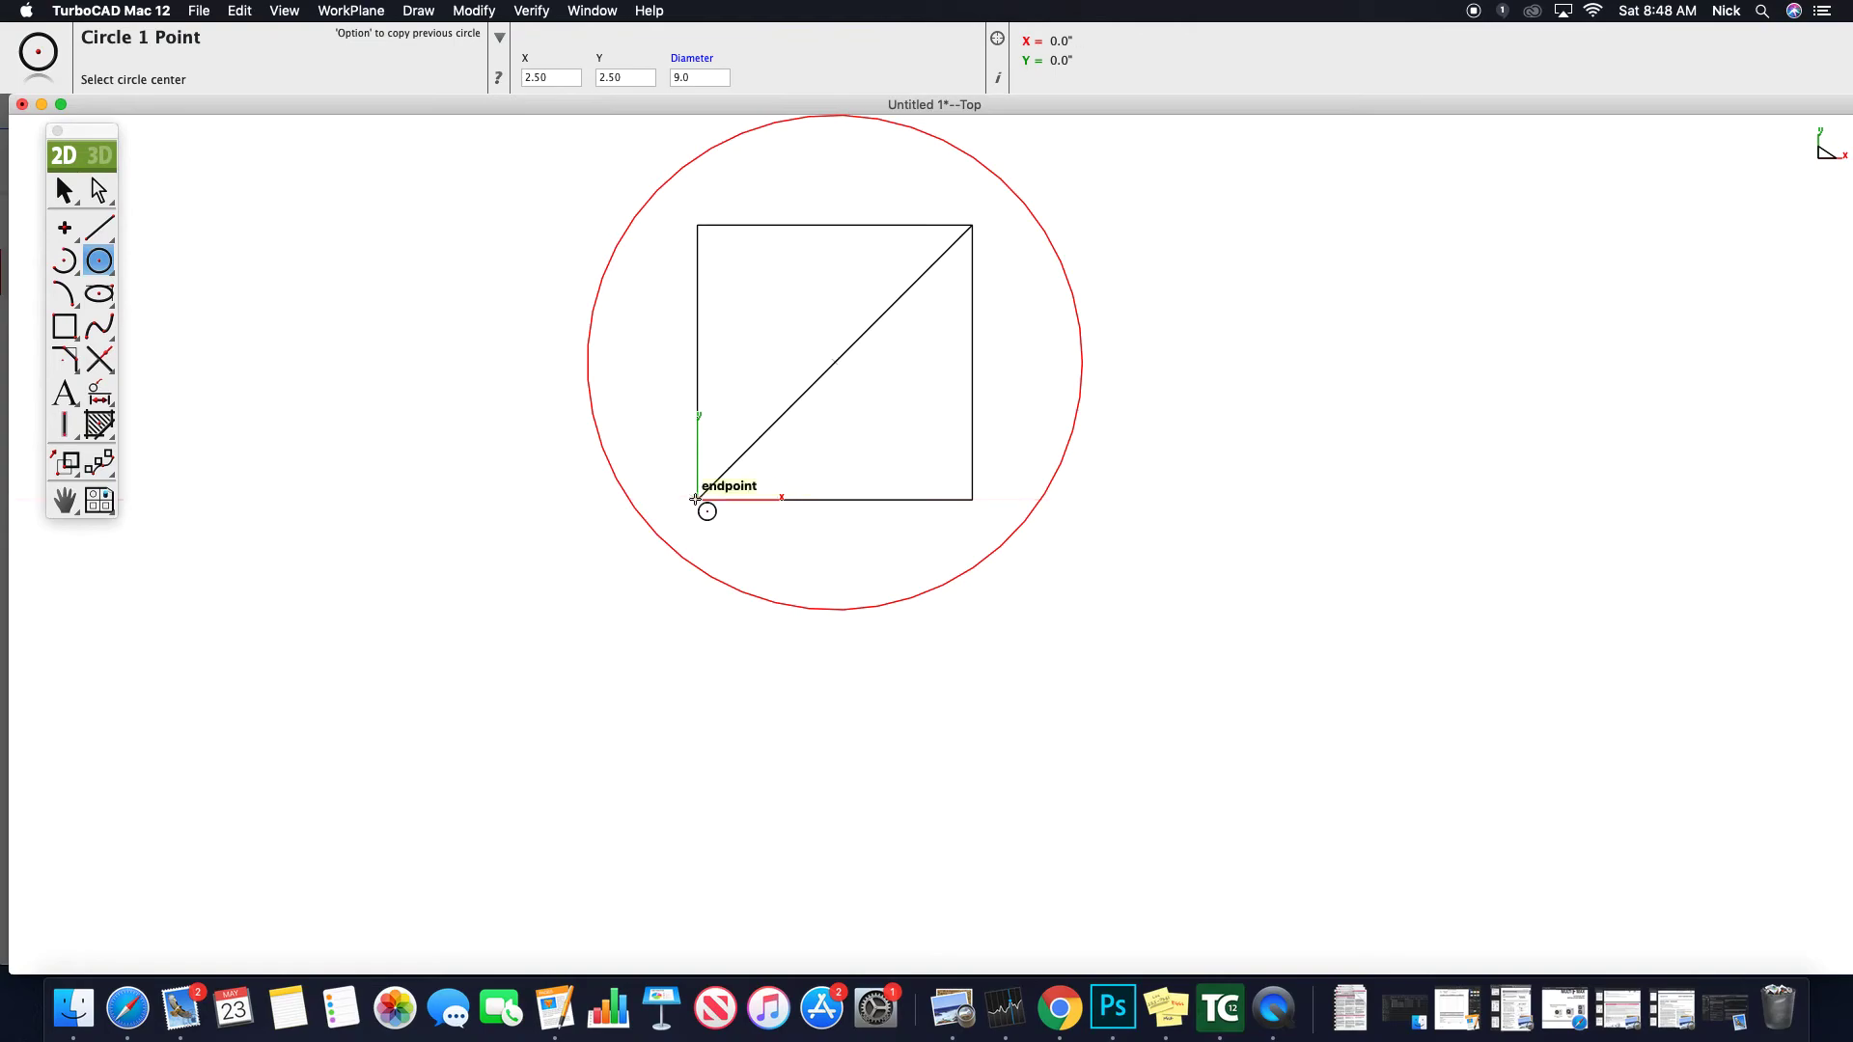
{"action": "key", "text": "Return"}
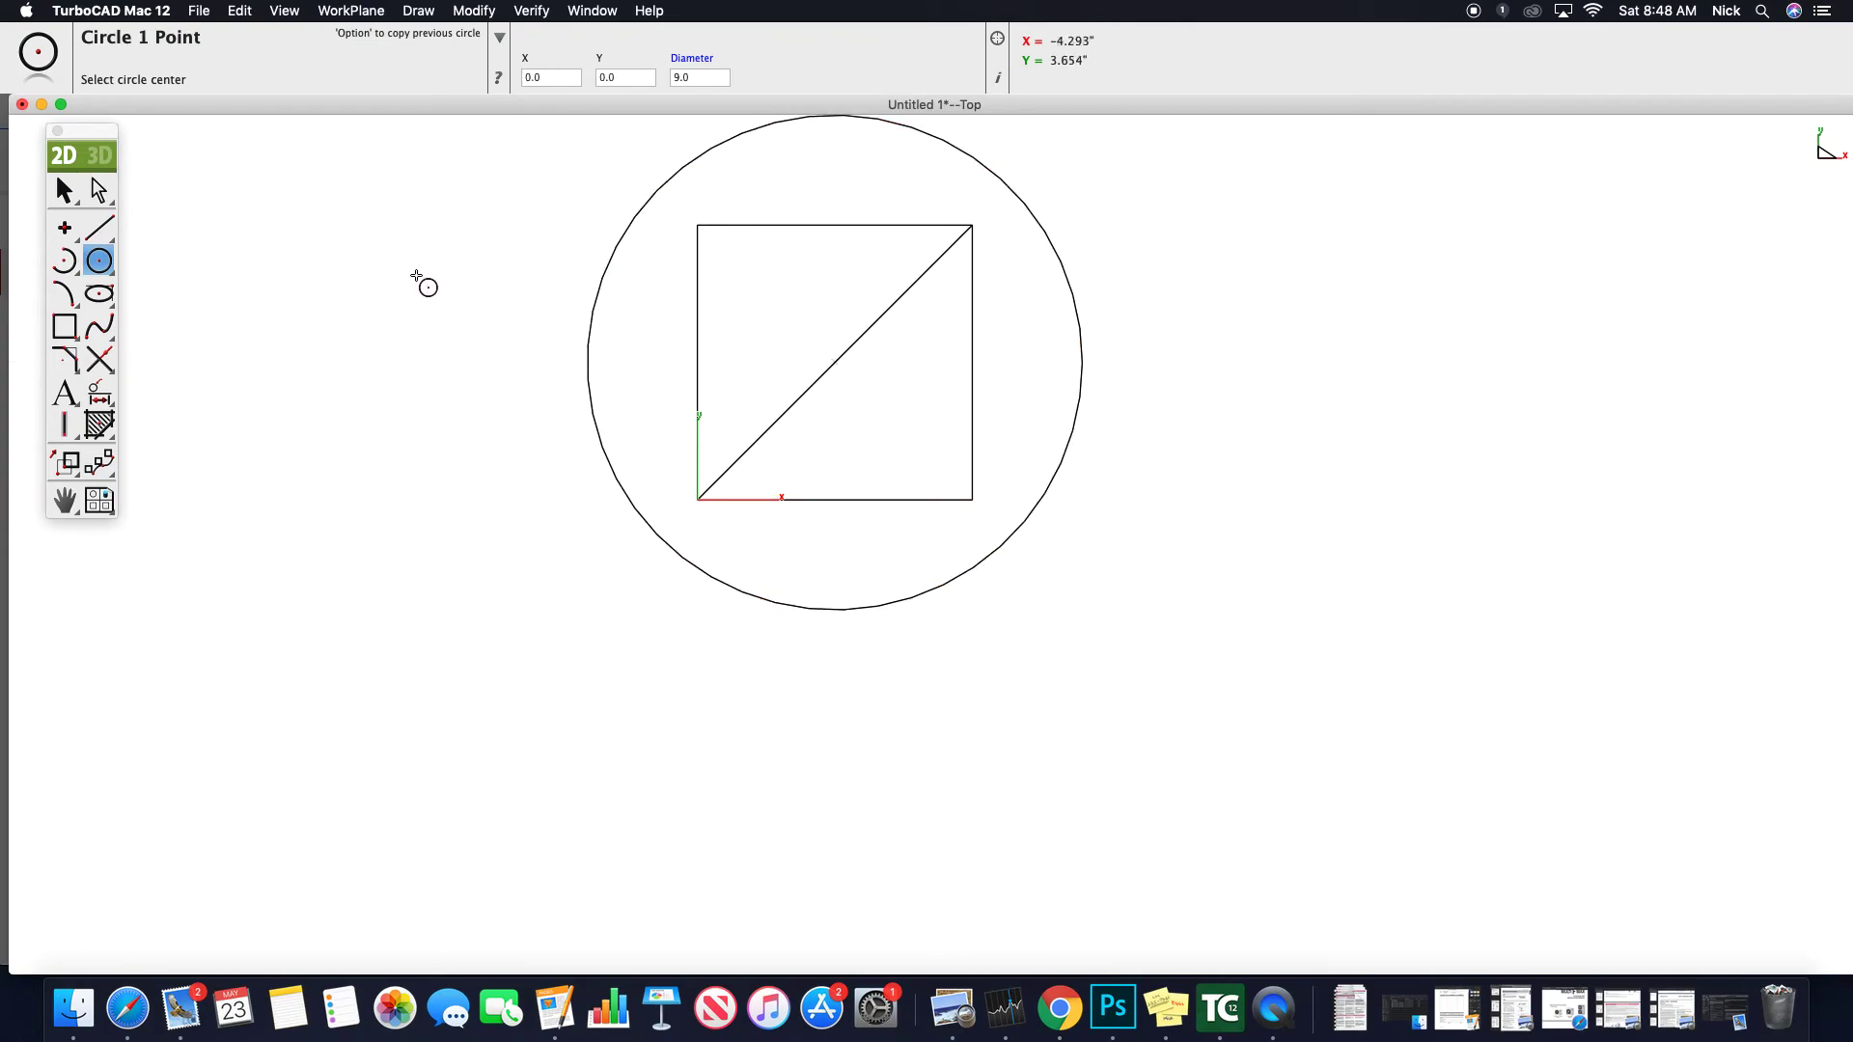
- Delete the large circle around the square and the diagonal line inside it
{"action": "left_click", "coordinate": [65, 191]}
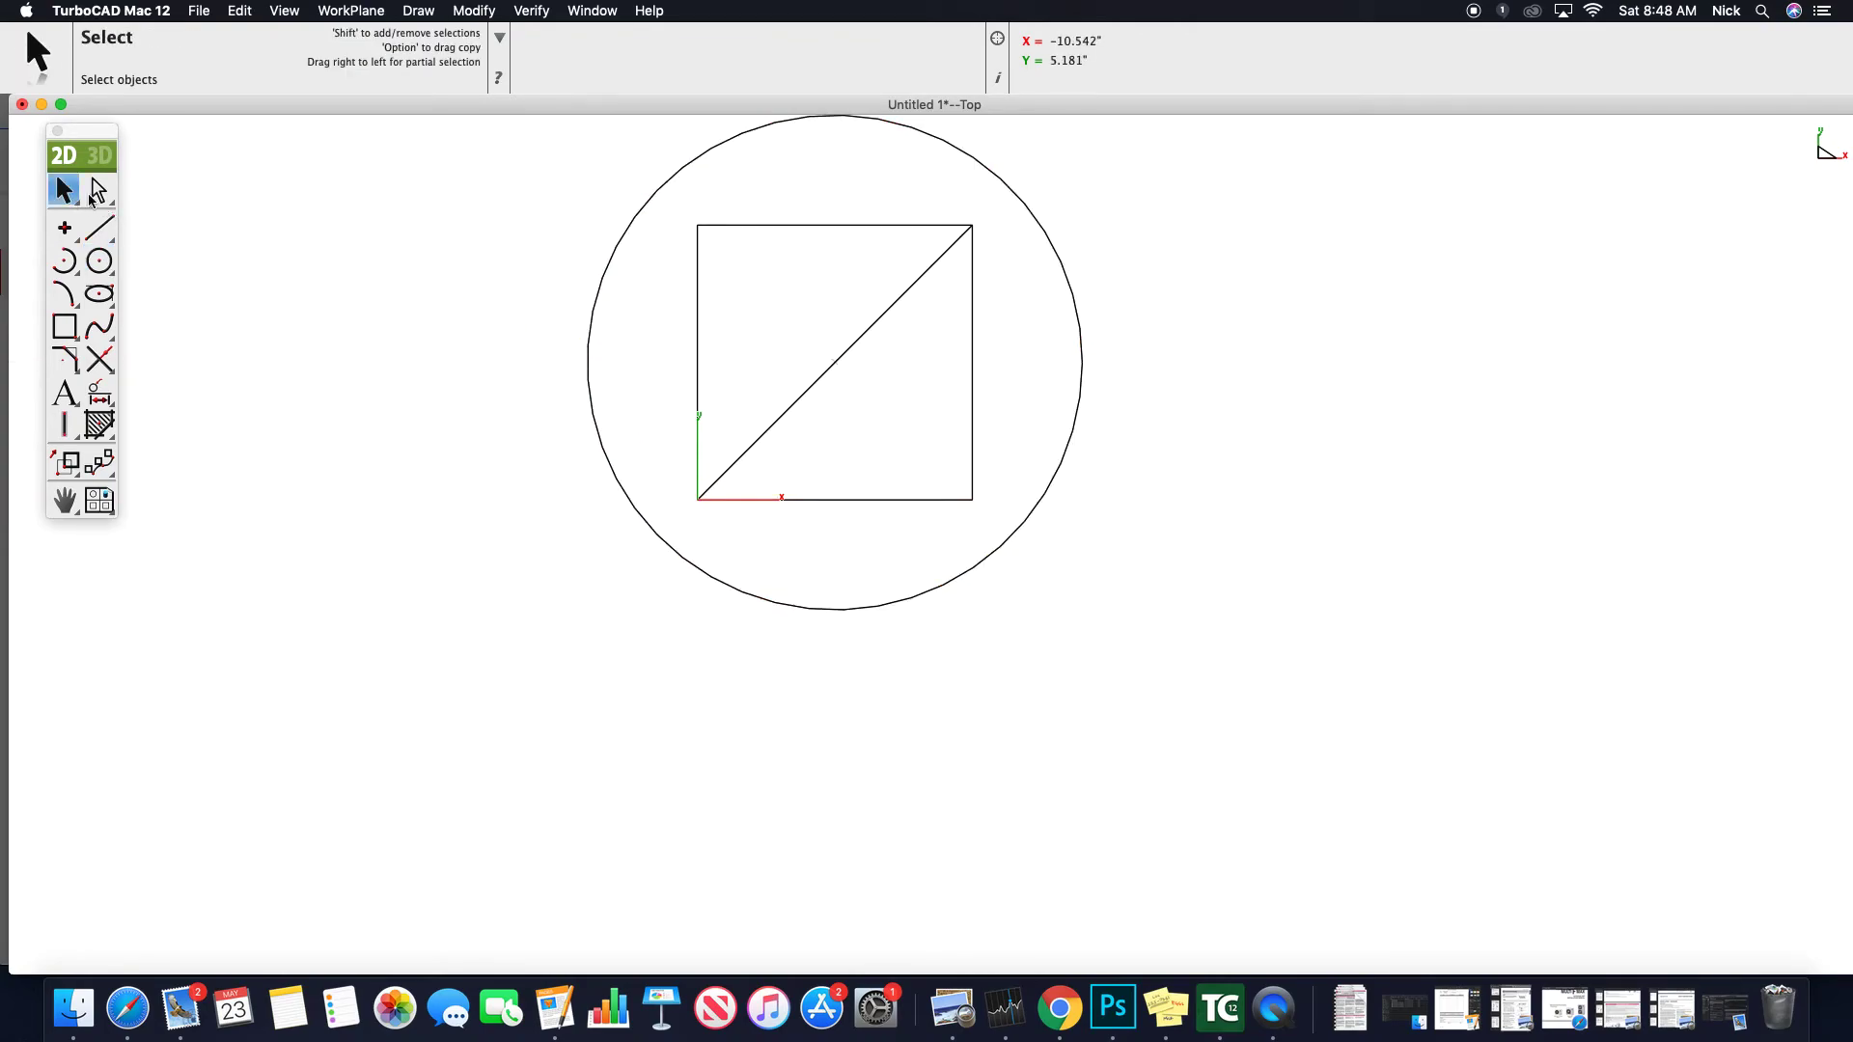
{"action": "left_click", "coordinate": [593, 302]}
{"action": "key", "text": "Delete"}
{"action": "left_click", "coordinate": [860, 346]}
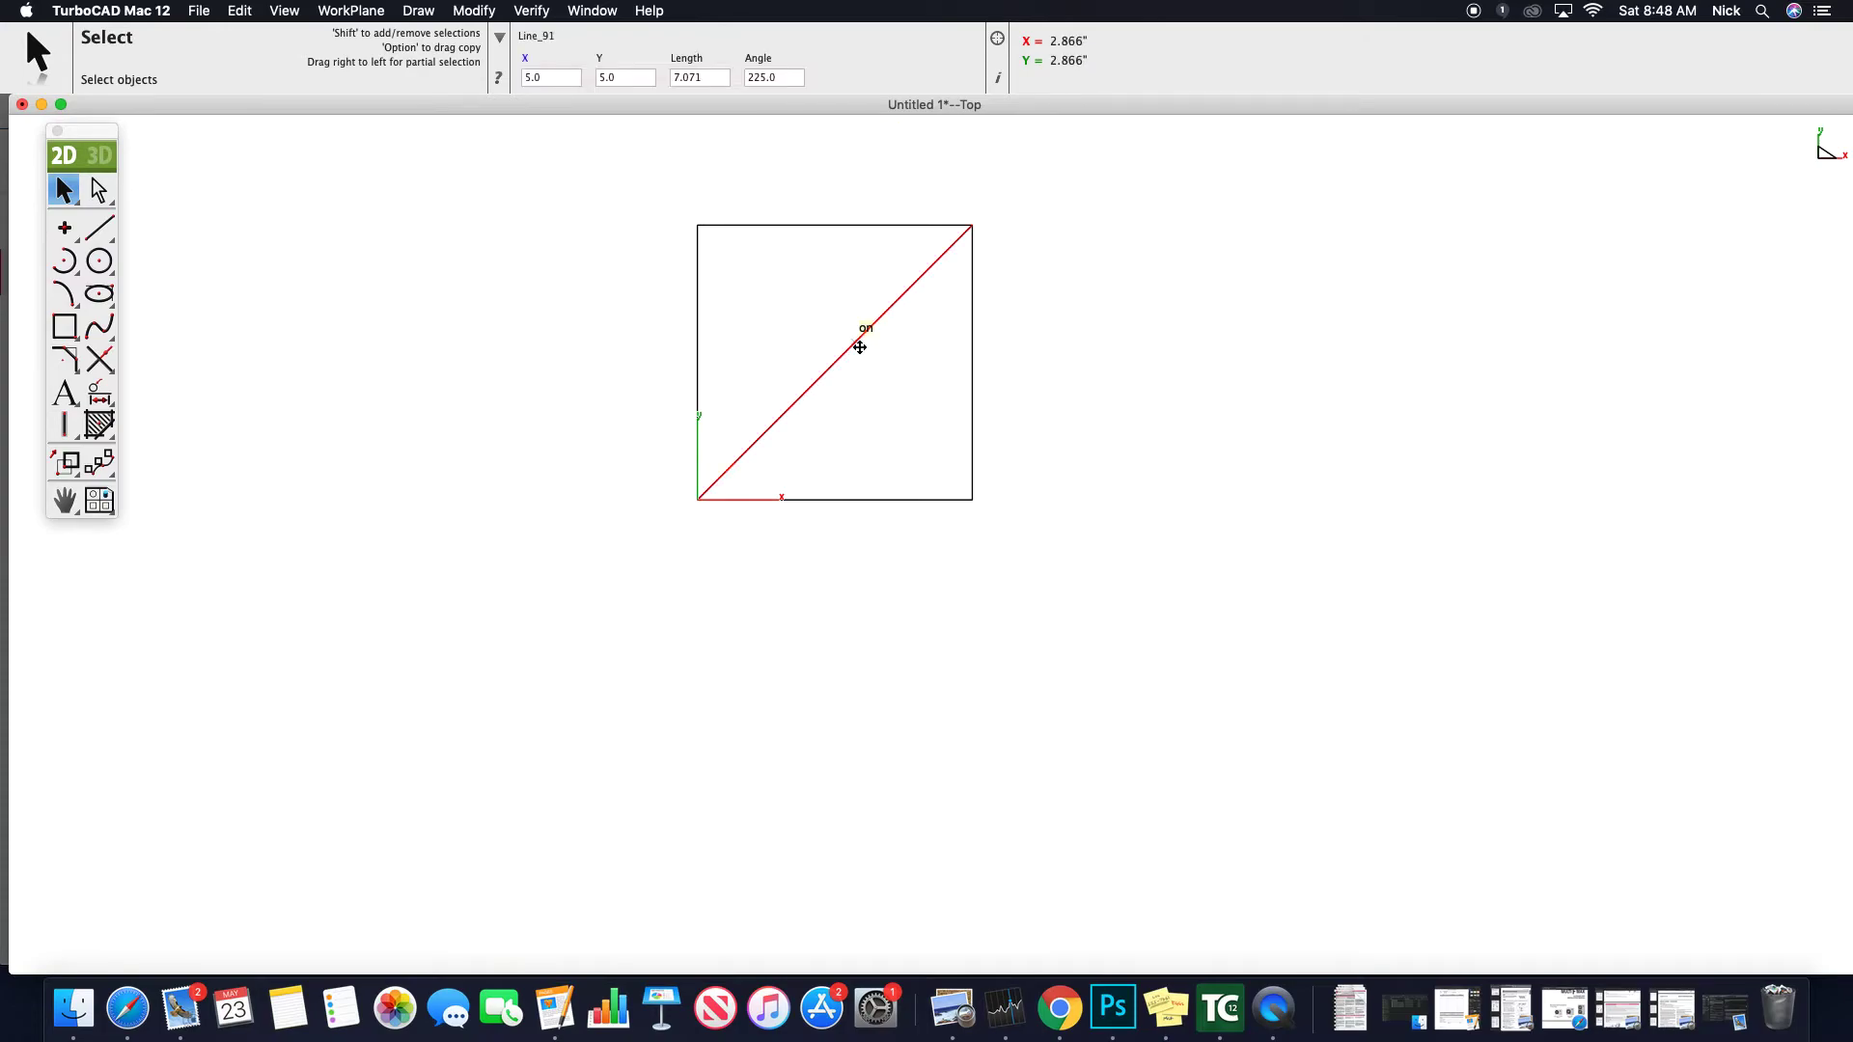
{"action": "key", "text": "Delete"}
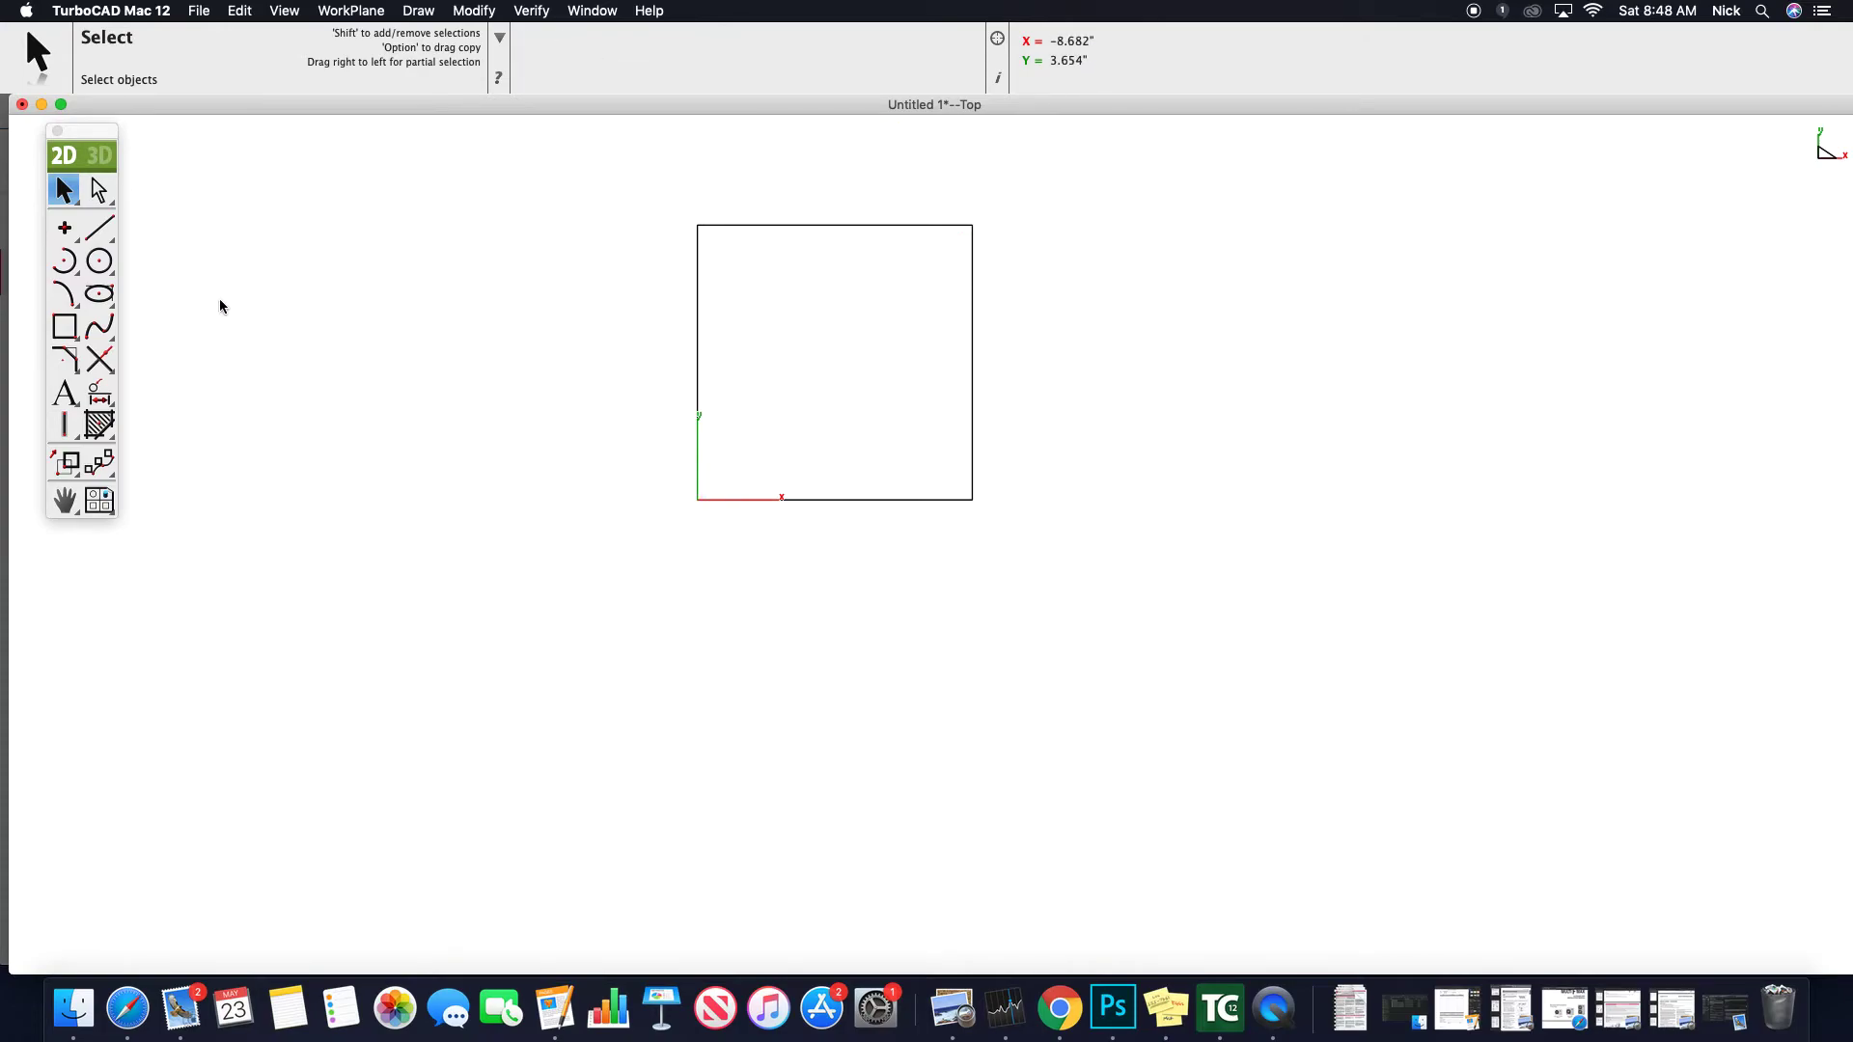
{"action": "left_click", "coordinate": [95, 261]}
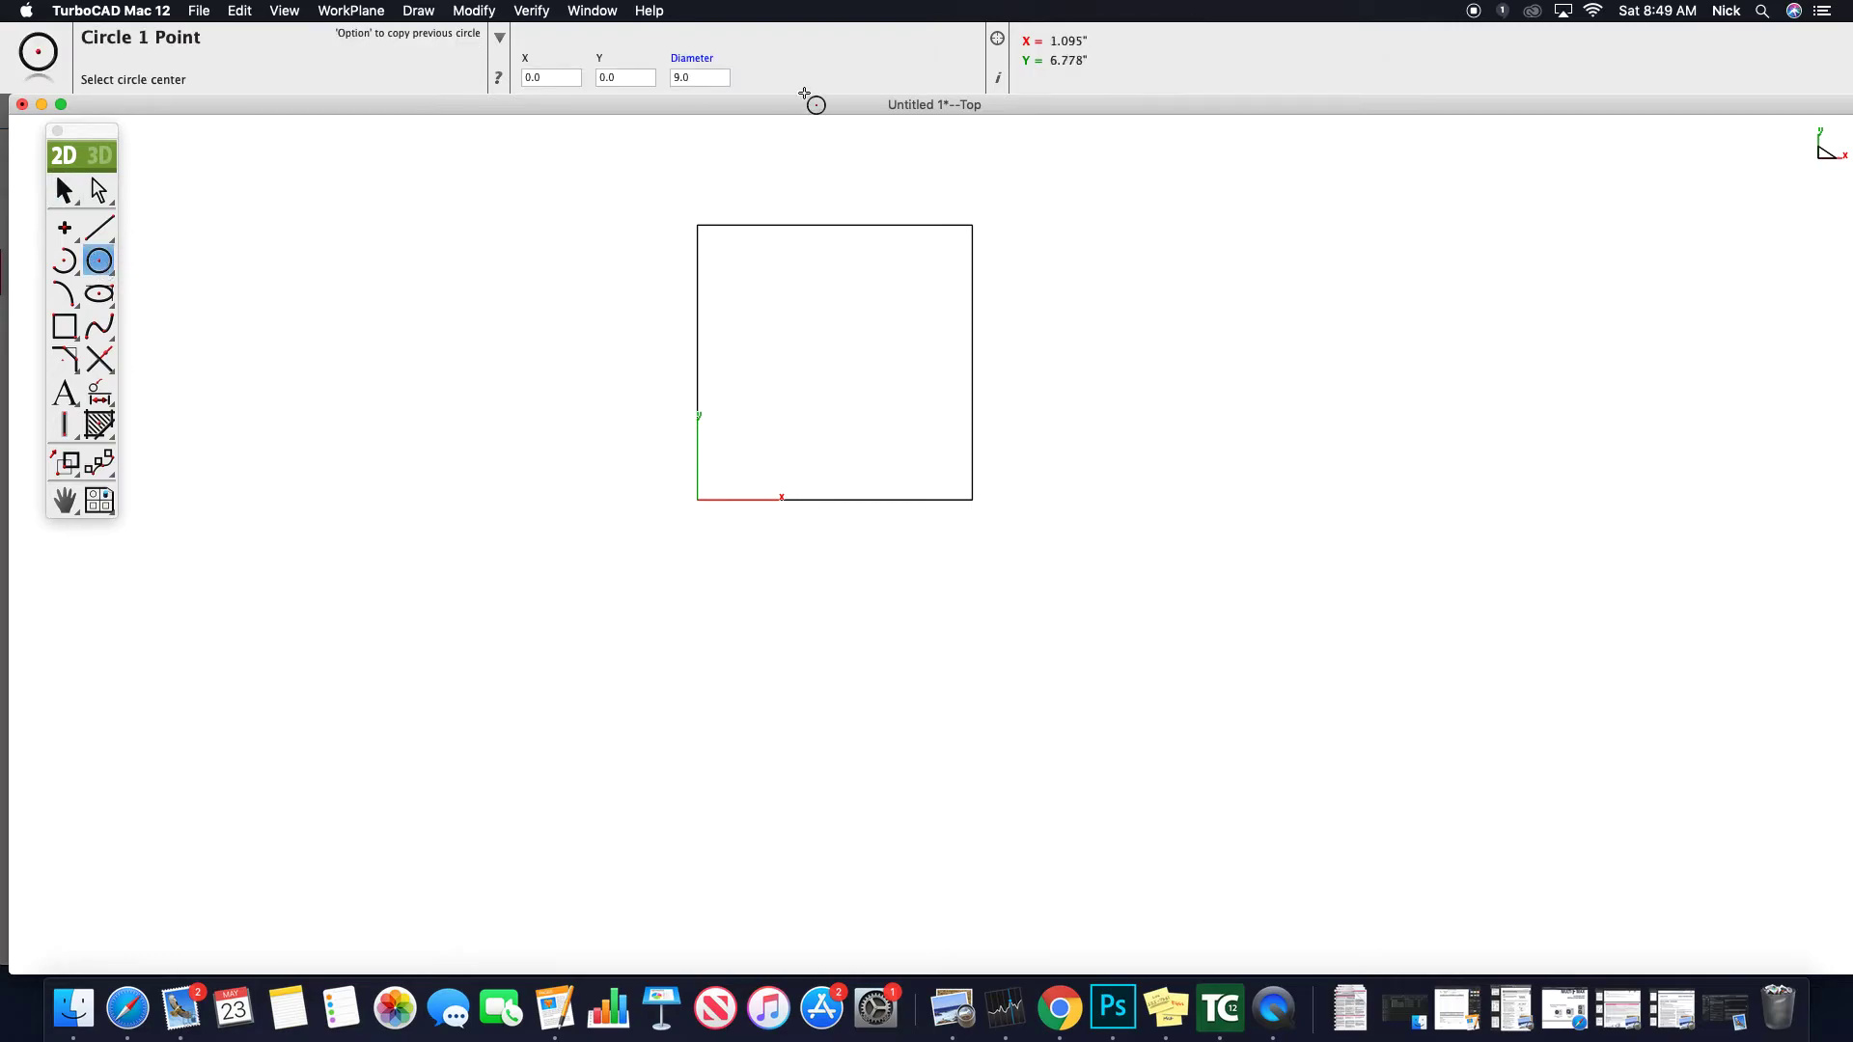
{"action": "left_click", "coordinate": [102, 267]}
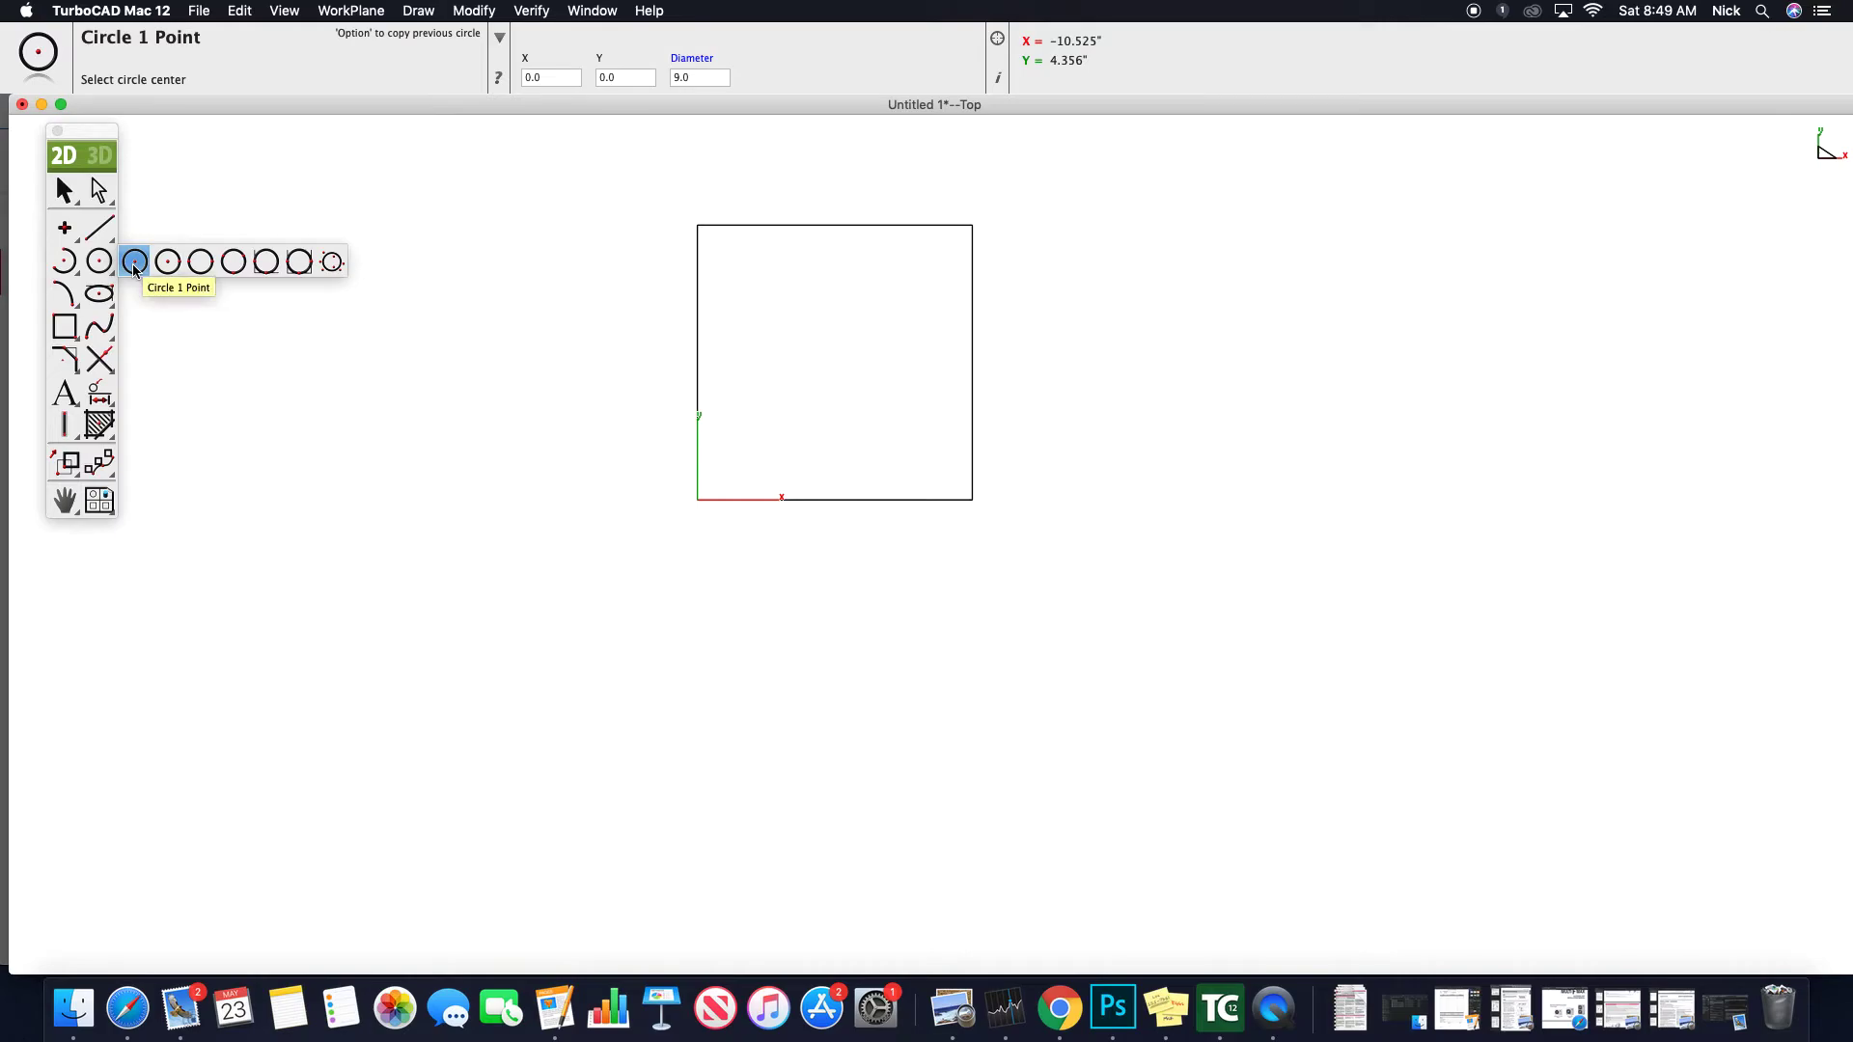
{"action": "left_click", "coordinate": [135, 270]}
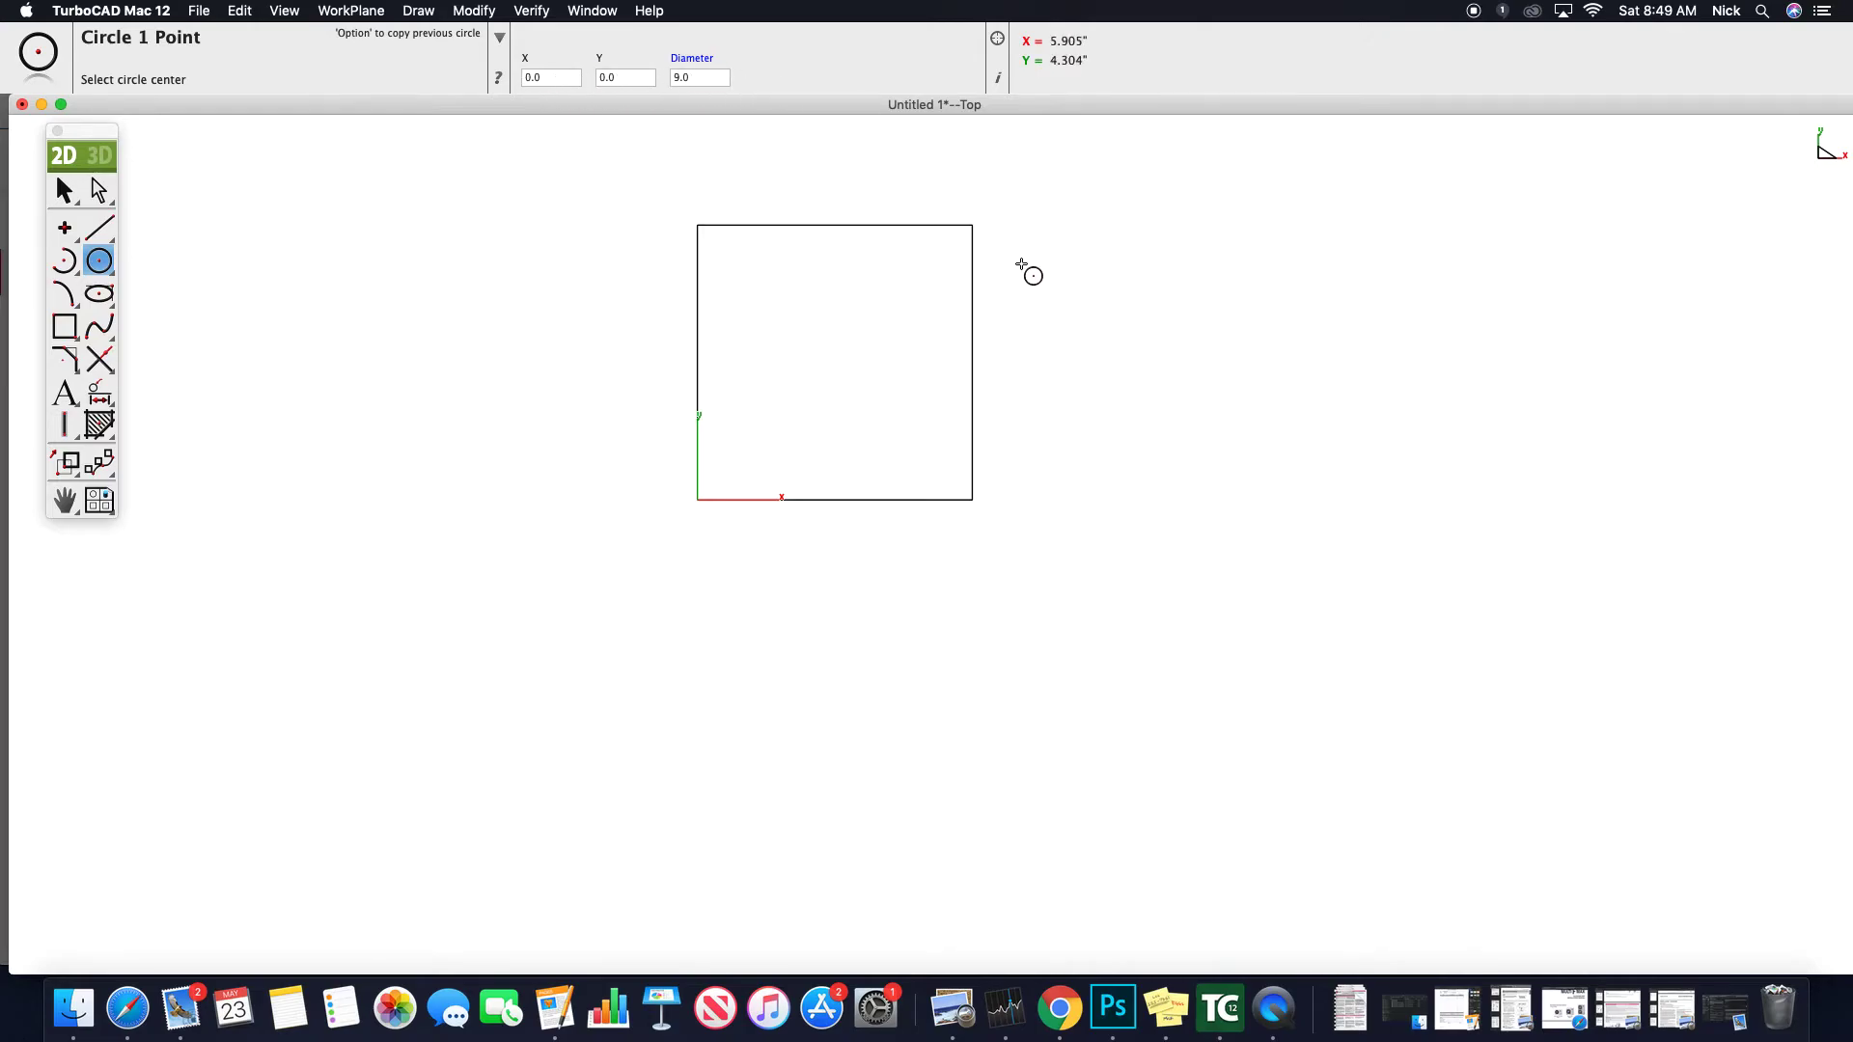
- Redraw the diagonal single line from the square's upper-right corner to its lower-left corner at the origin
{"action": "left_click", "coordinate": [98, 230]}
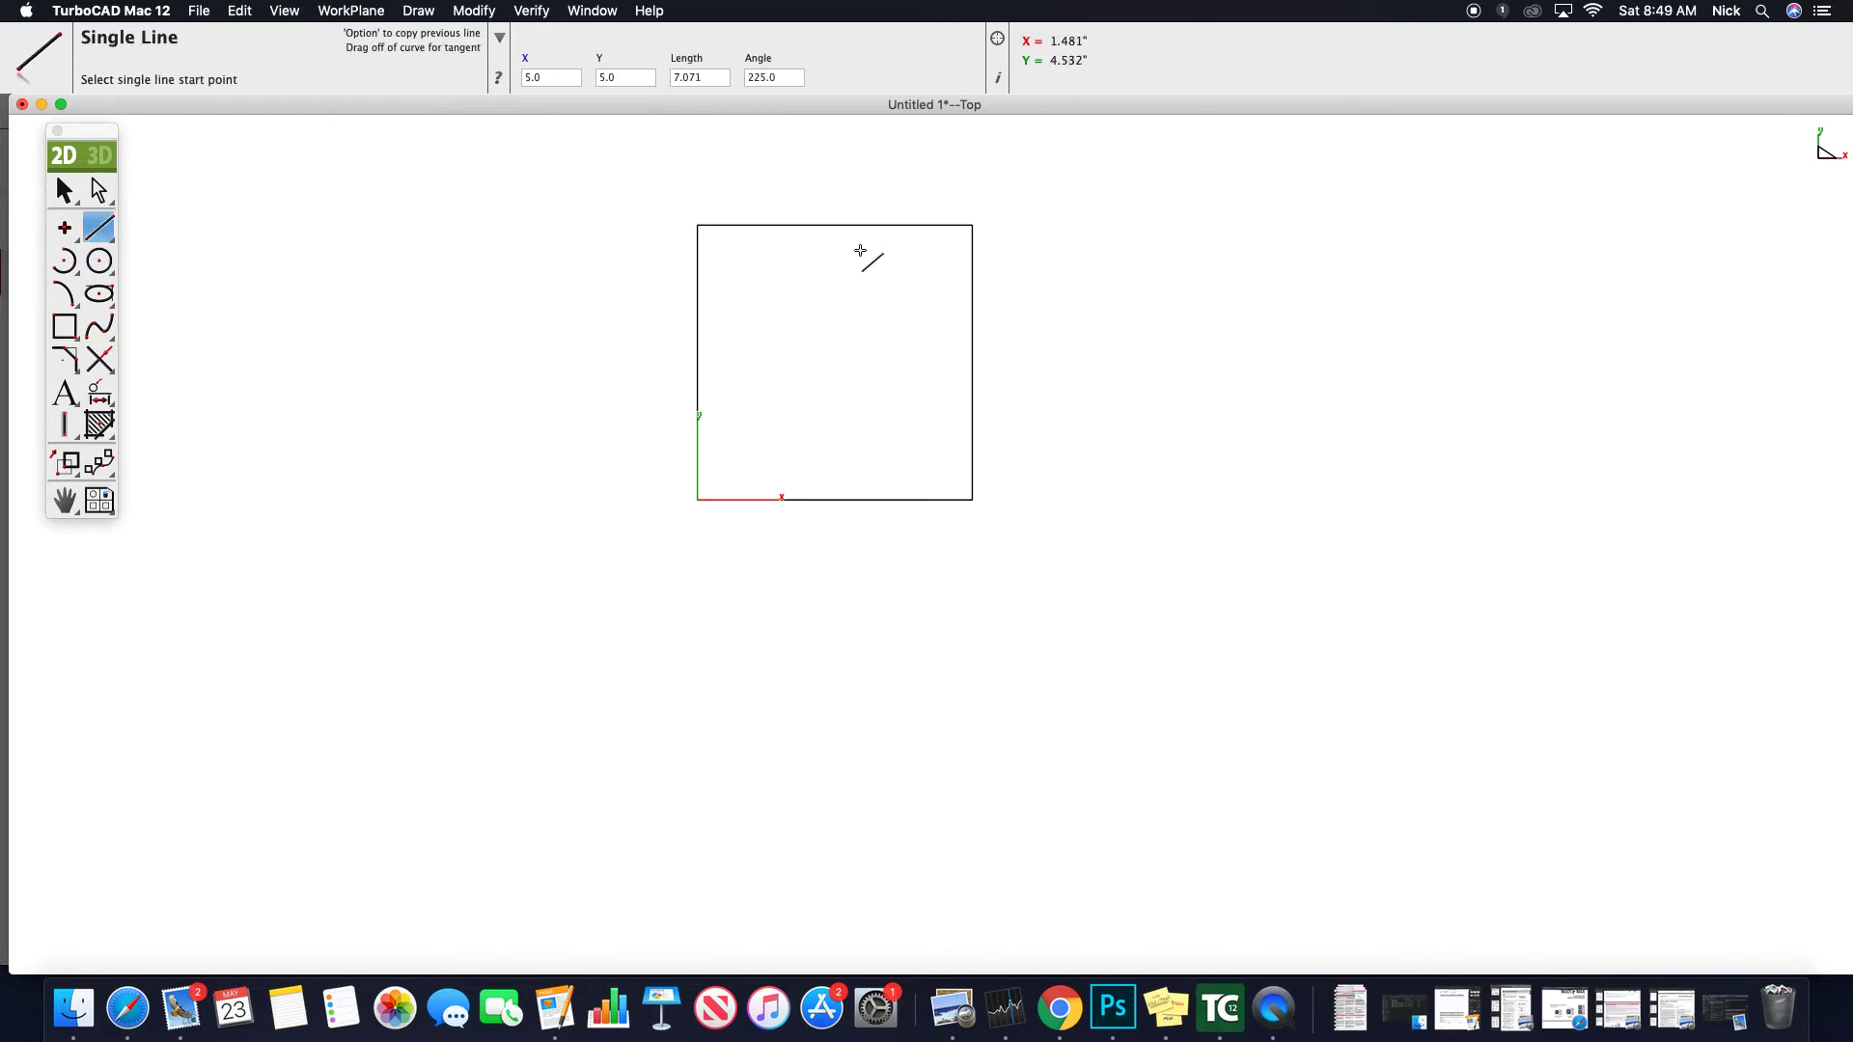
{"action": "left_click", "coordinate": [973, 226]}
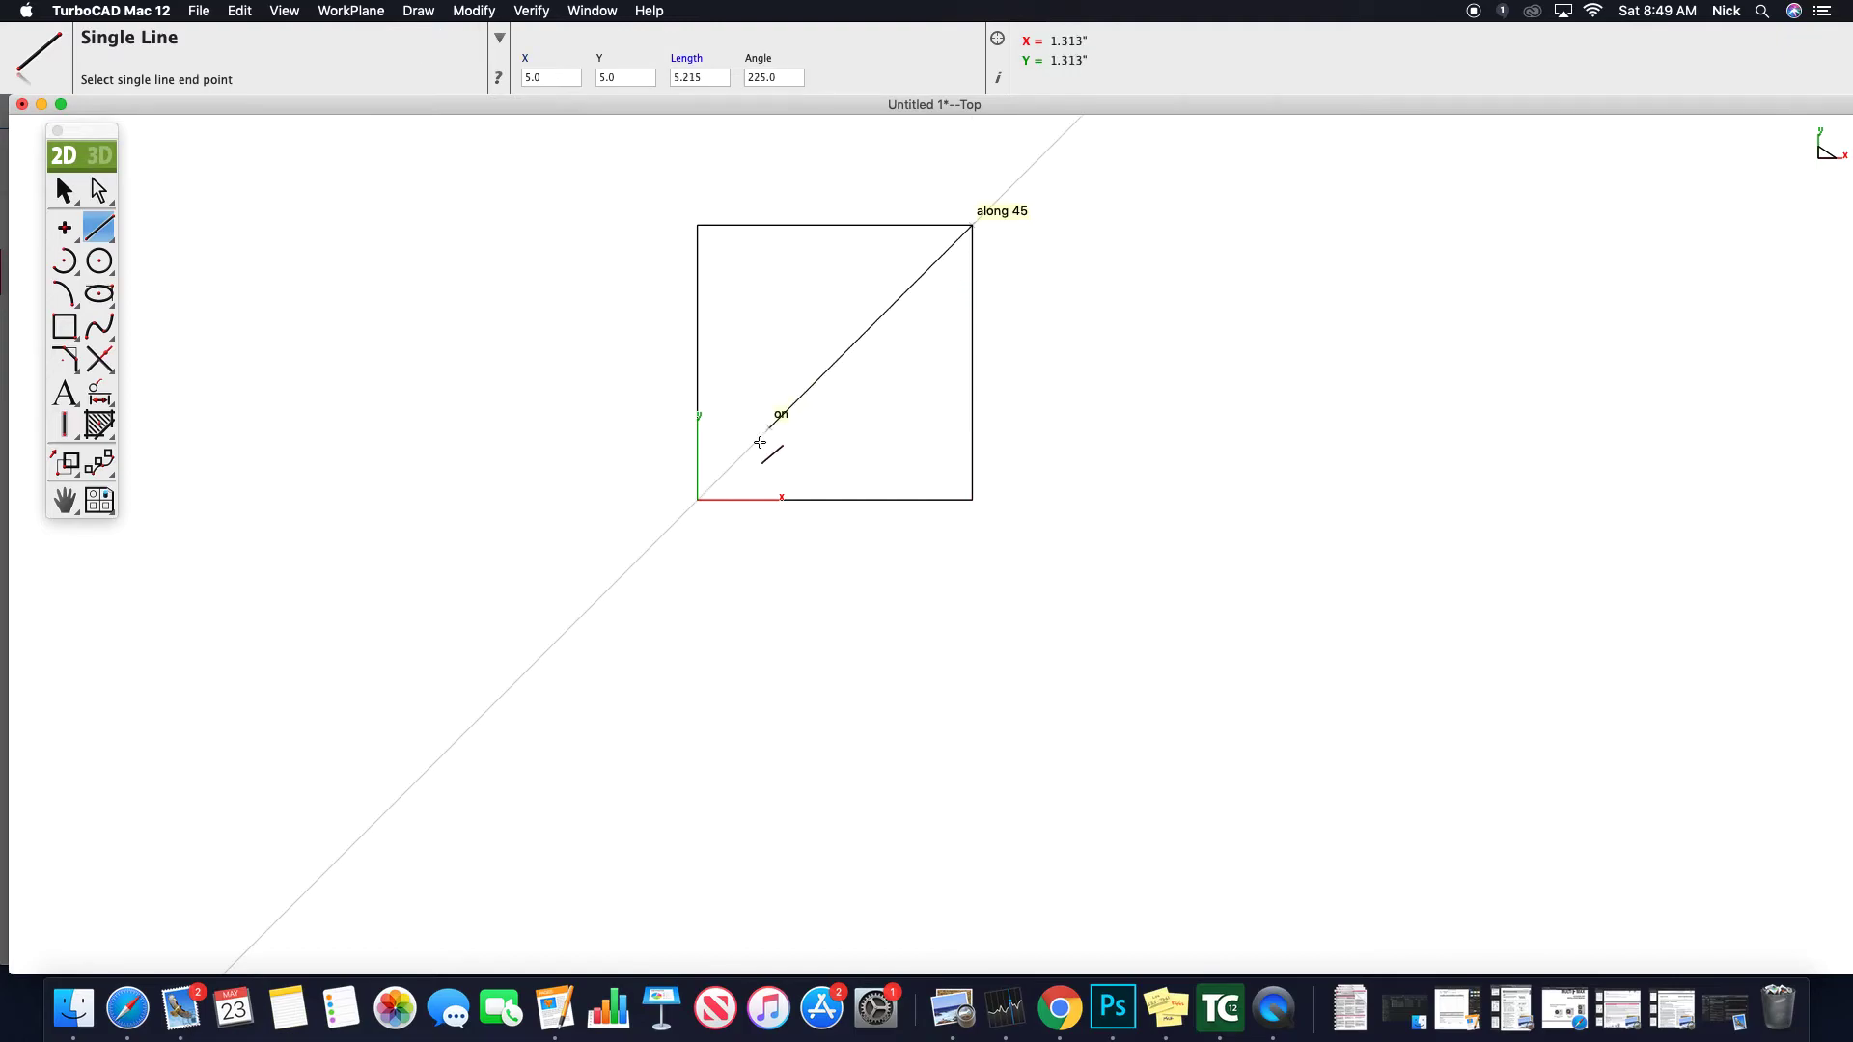
{"action": "left_click", "coordinate": [700, 500]}
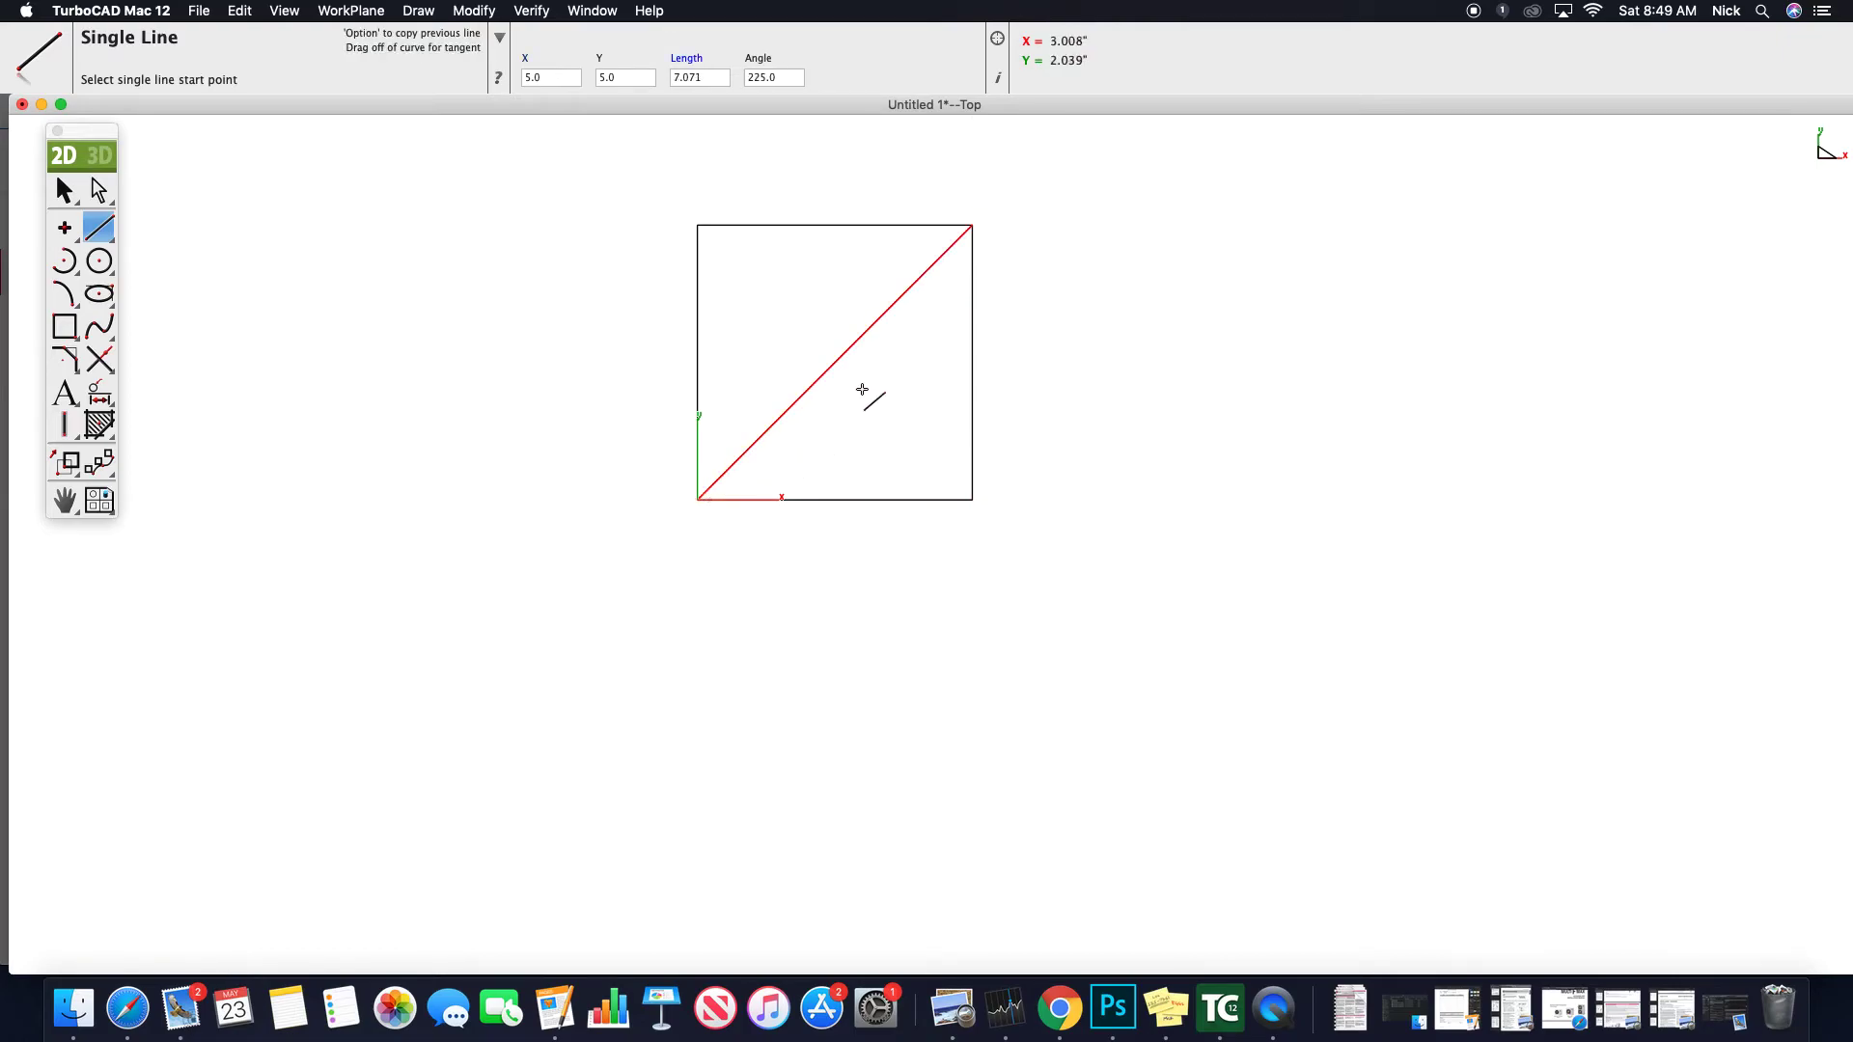
- Draw a Circle 1 Point centred on the diagonal's midpoint at 2.5, 2.5 with a diameter of 5
{"action": "left_click", "coordinate": [98, 261]}
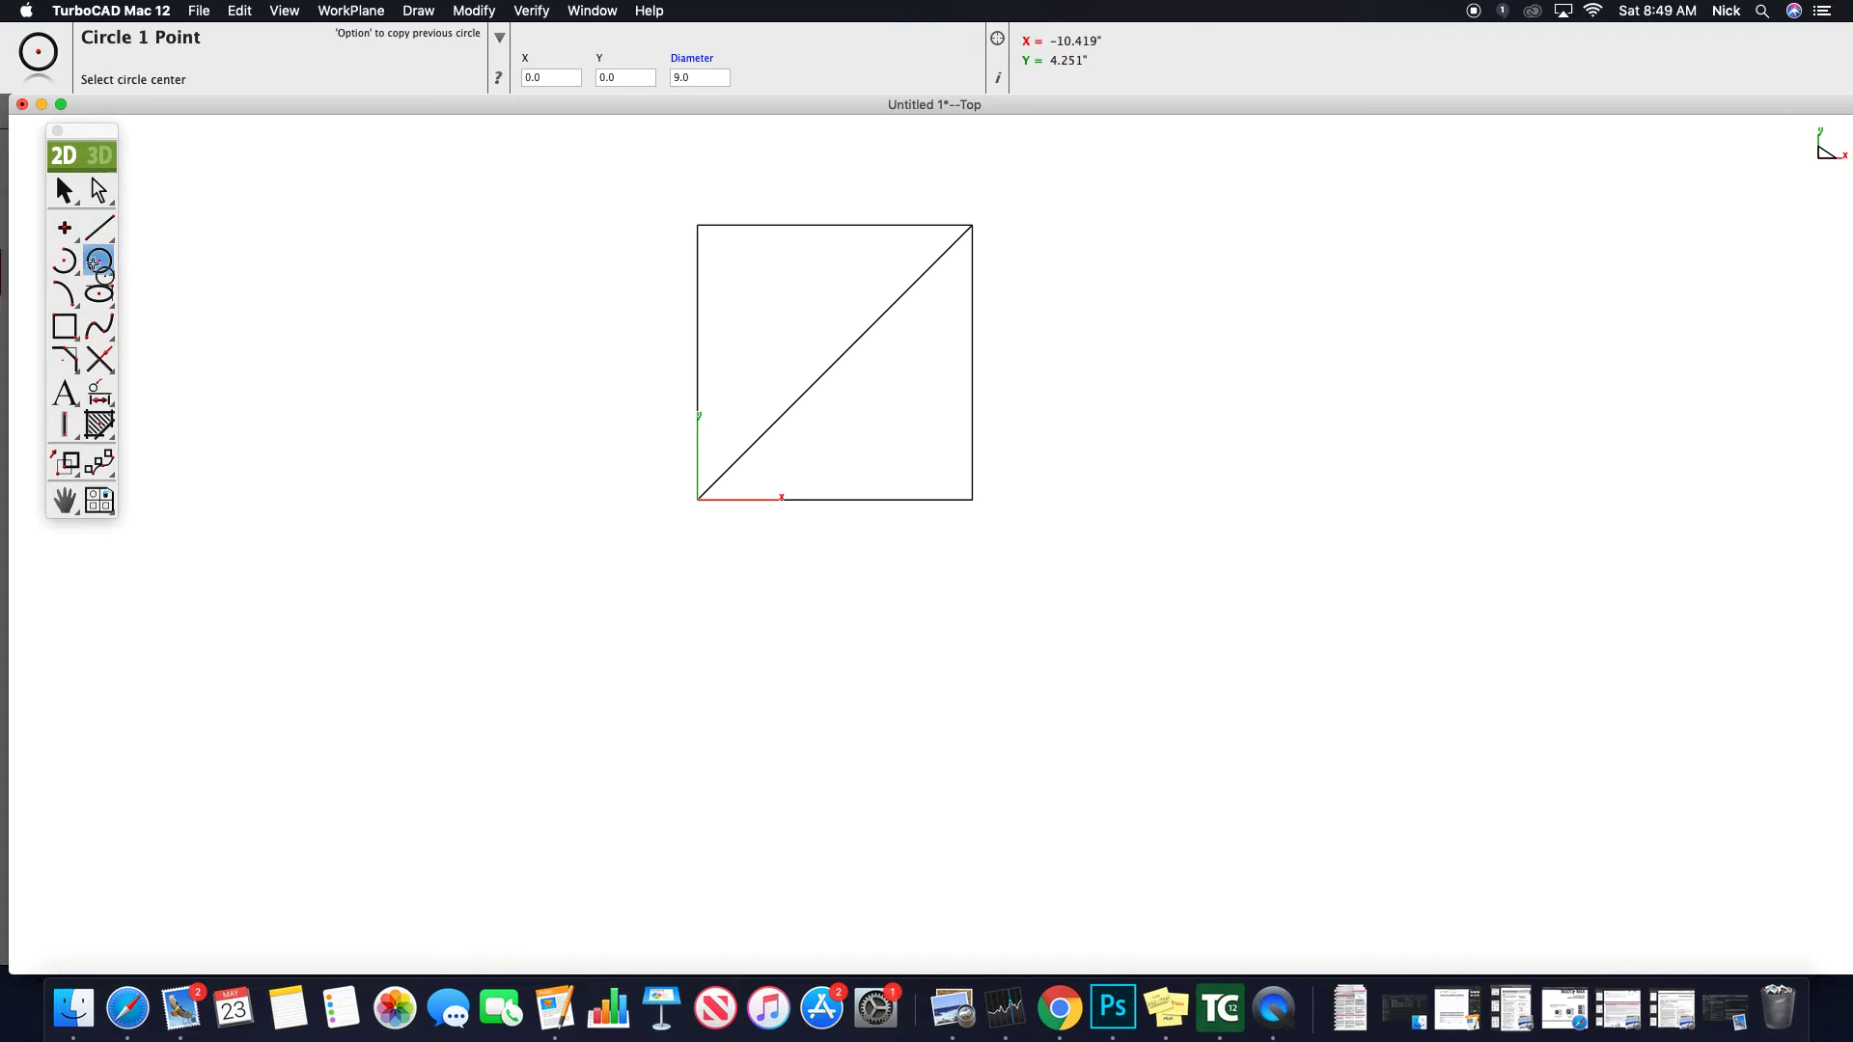
{"action": "left_click", "coordinate": [835, 362]}
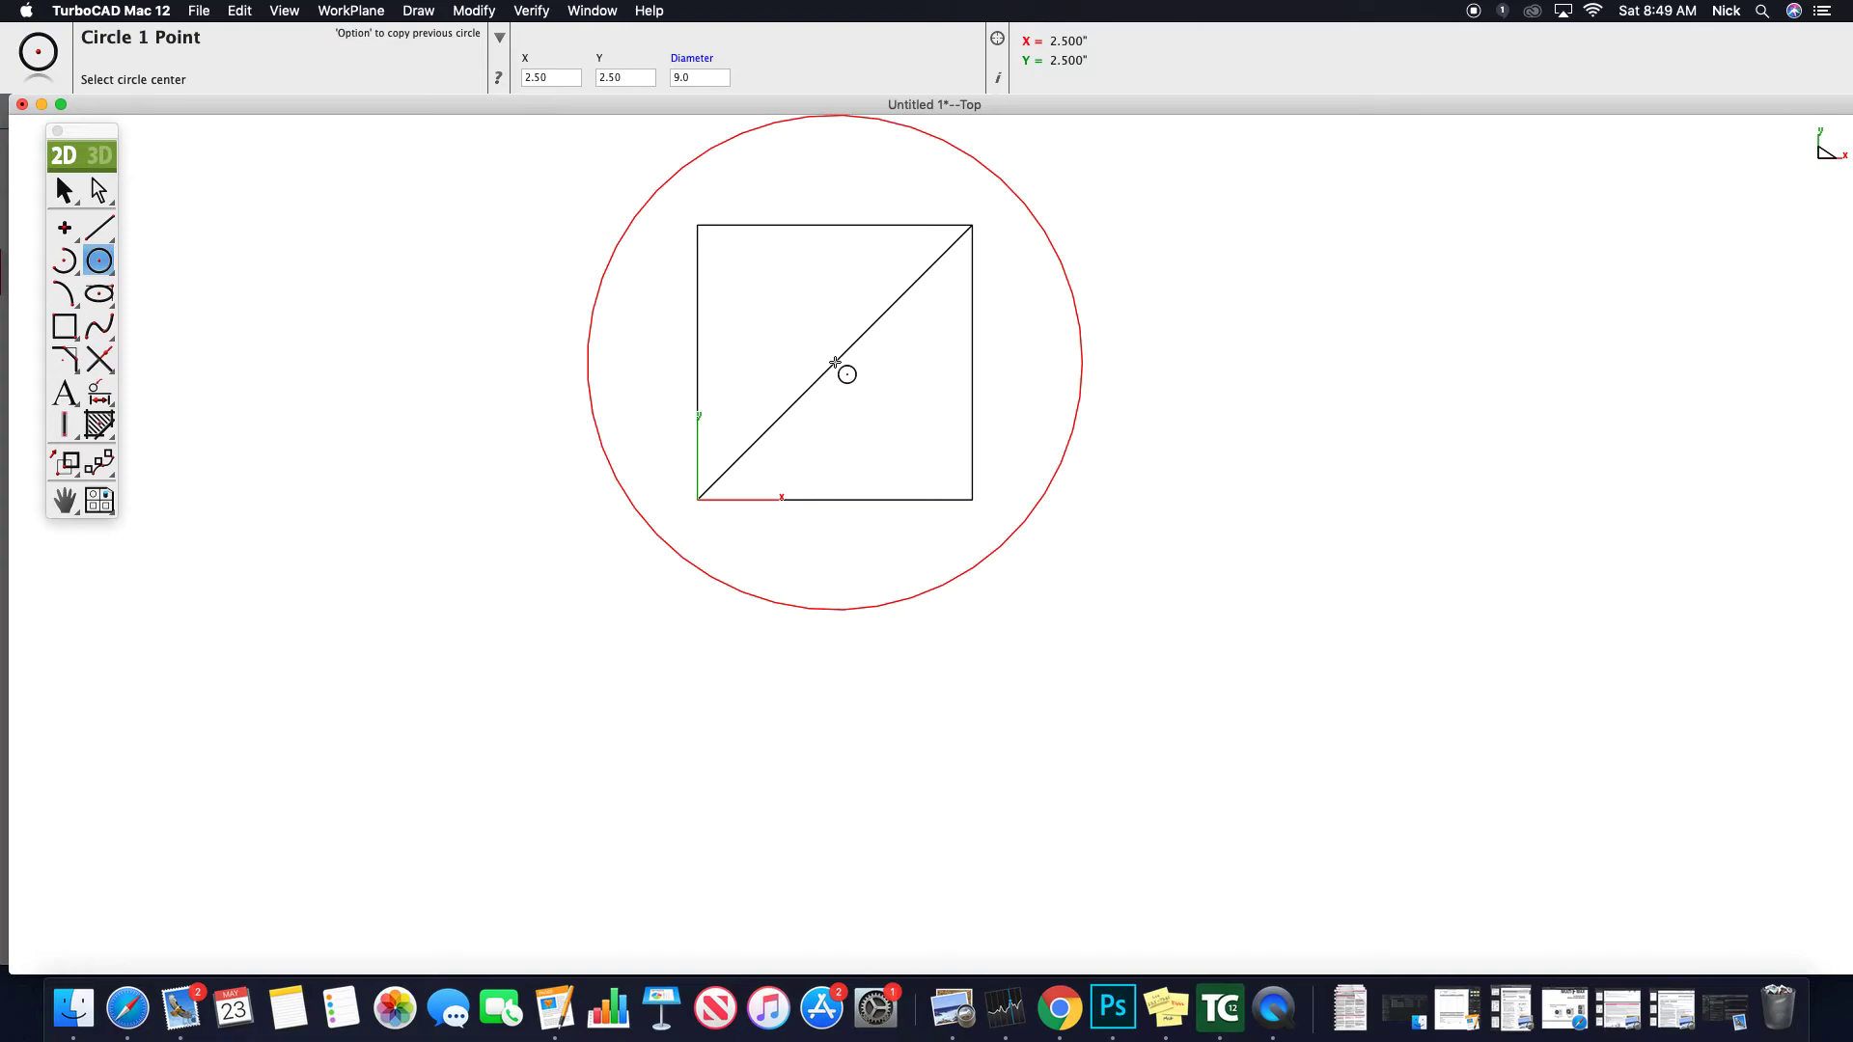
{"action": "type", "text": "5"}
{"action": "key", "text": "Return"}
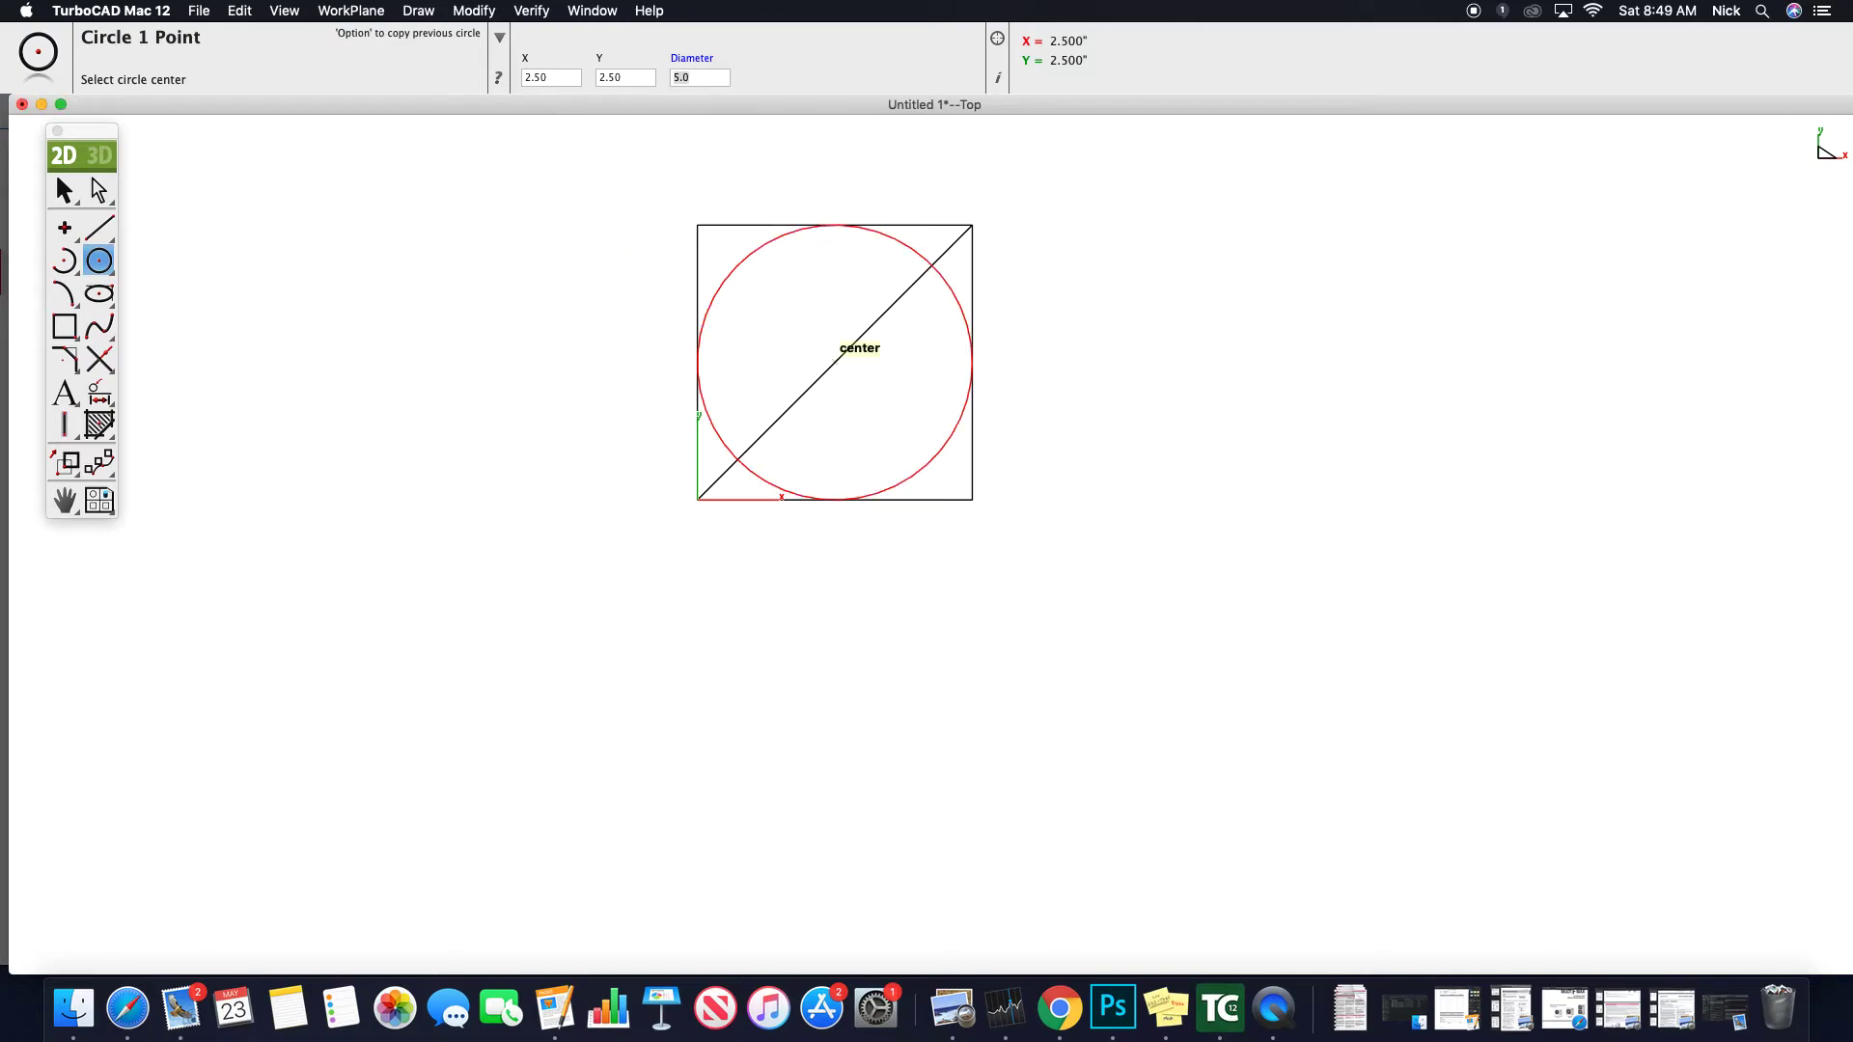
{"action": "left_click", "coordinate": [65, 192]}
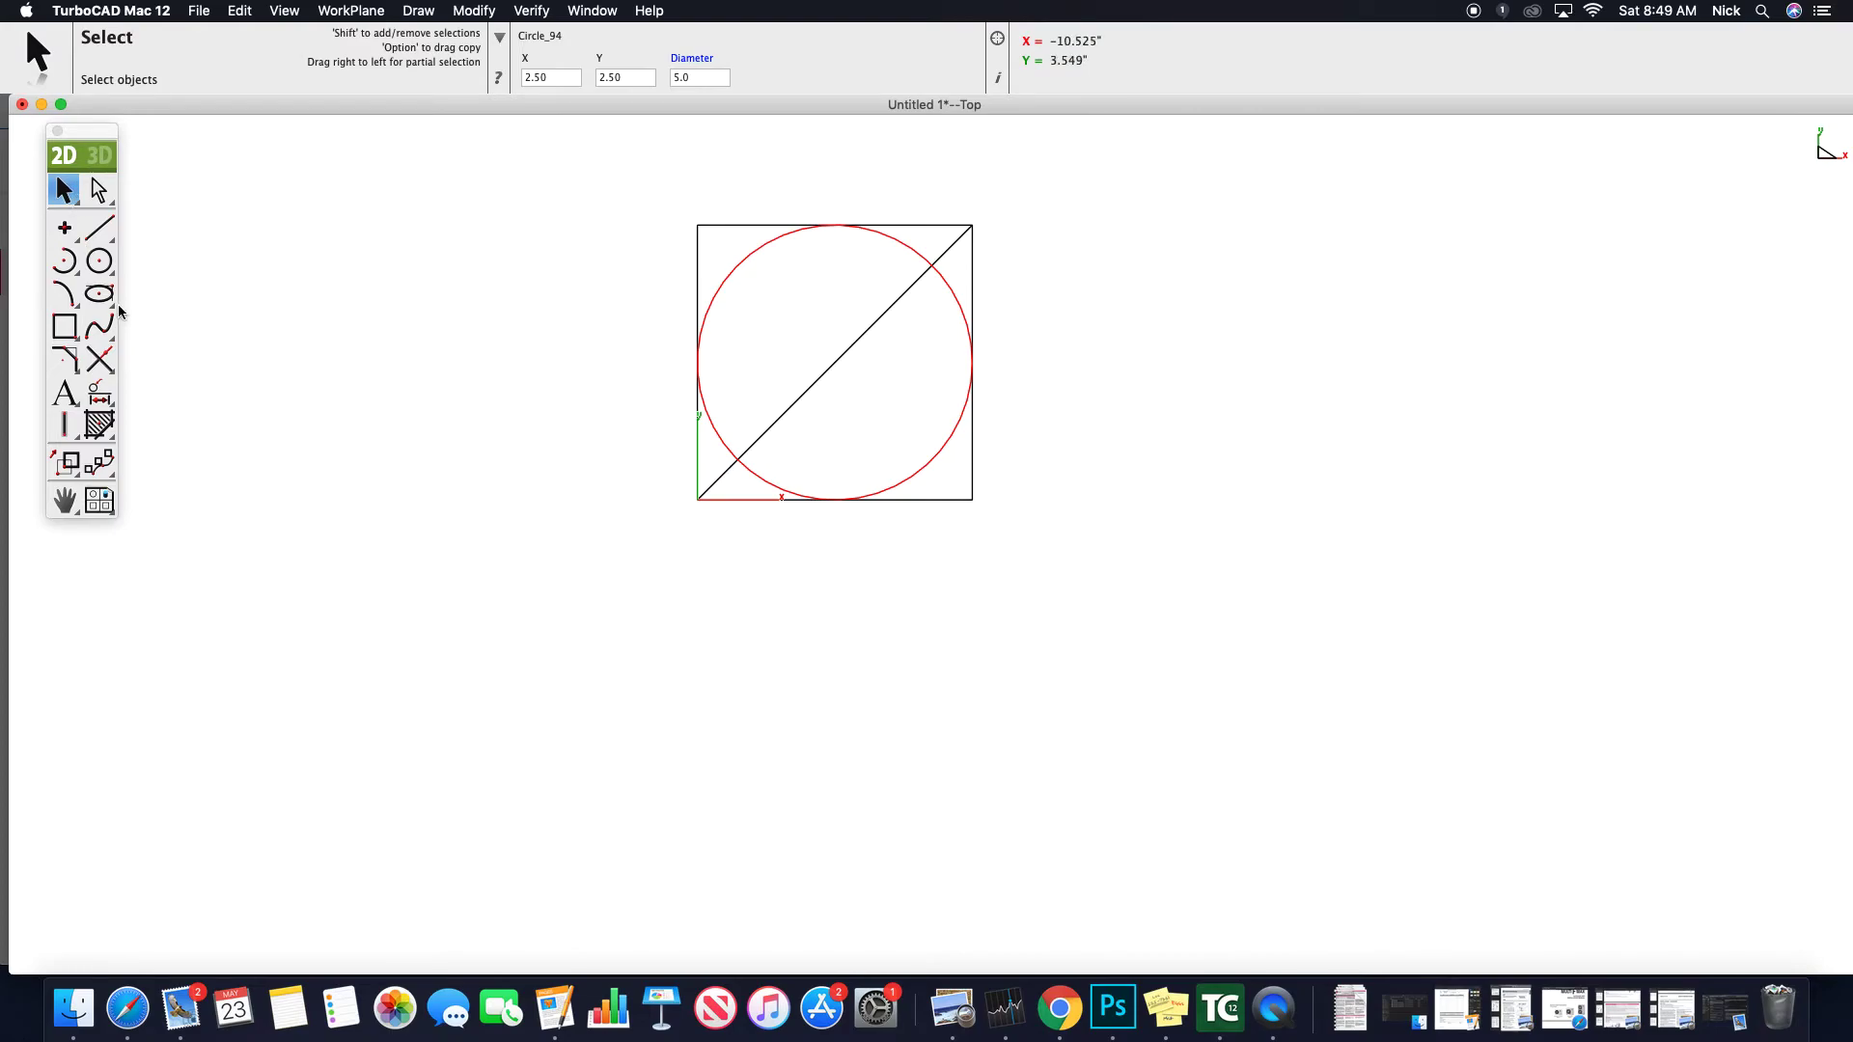
- Draw a freehand Opposite Point Circle overlapping the square's lower-right corner and delete it
{"action": "left_click_drag", "start_coordinate": [104, 270], "coordinate": [233, 273]}
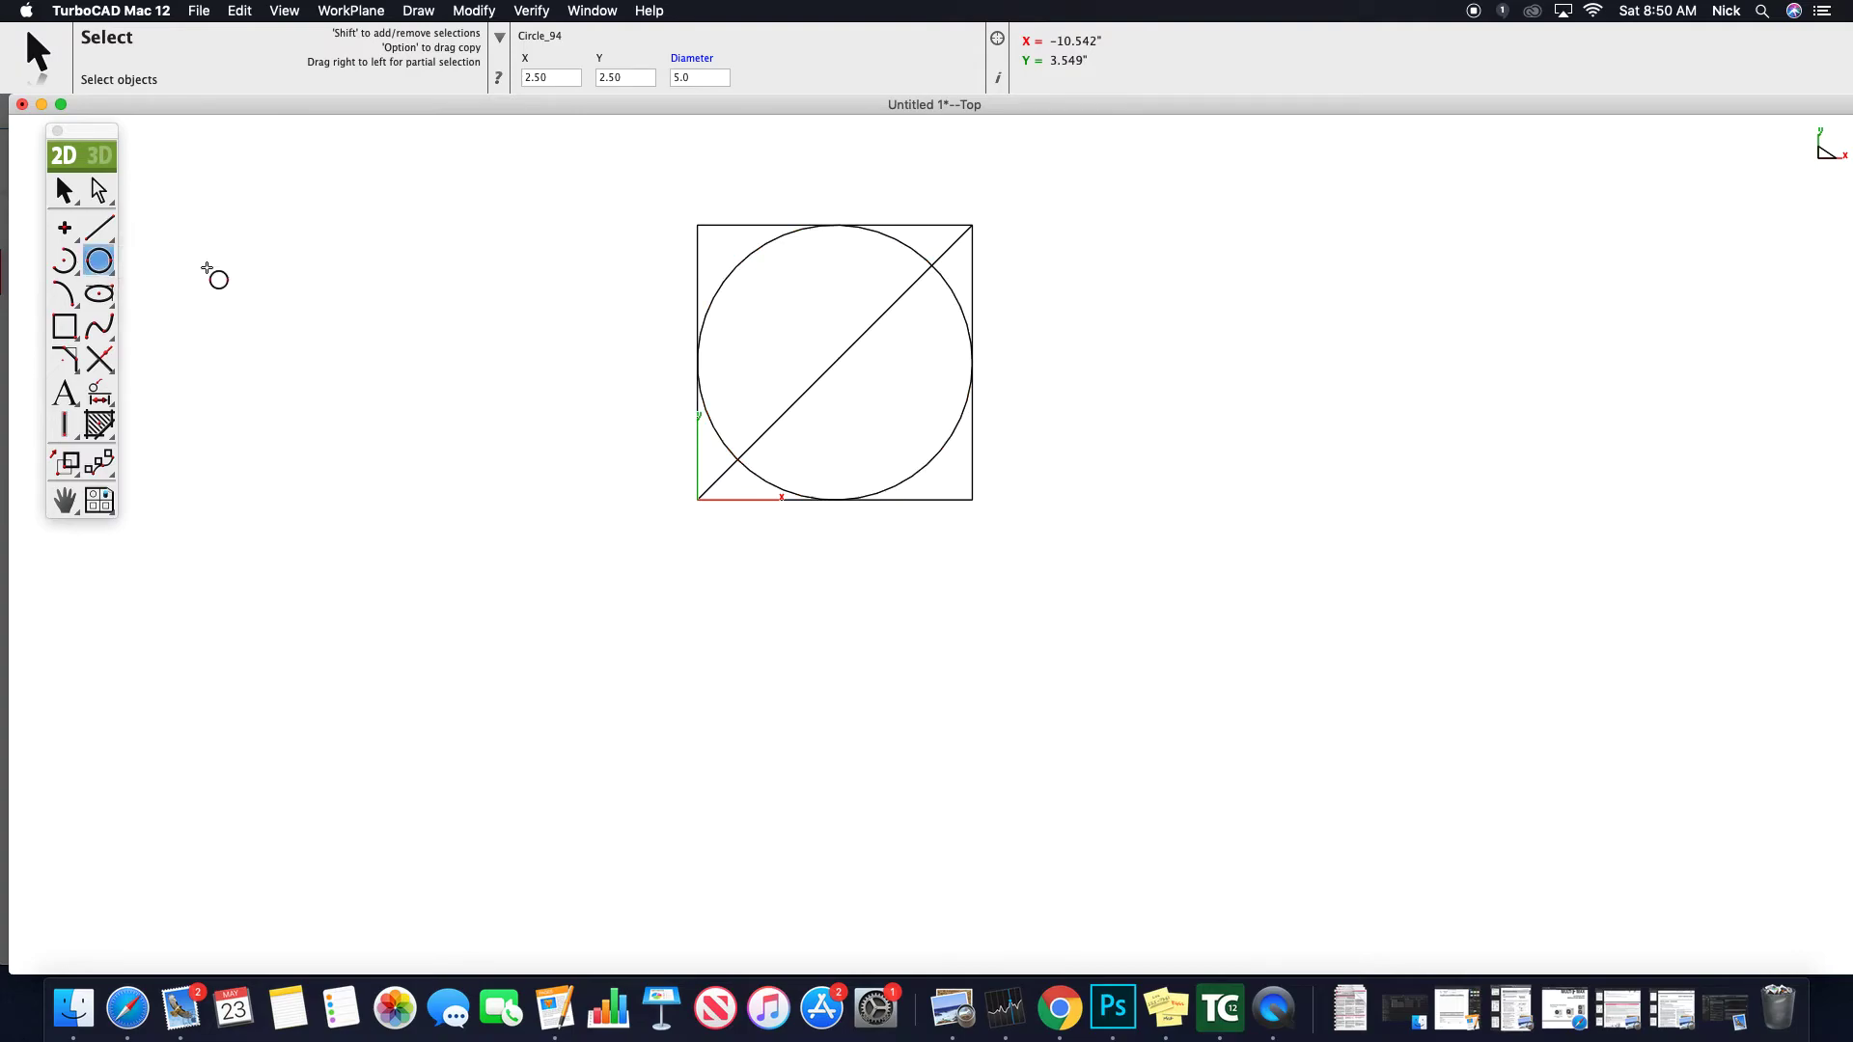
{"action": "left_click", "coordinate": [948, 503]}
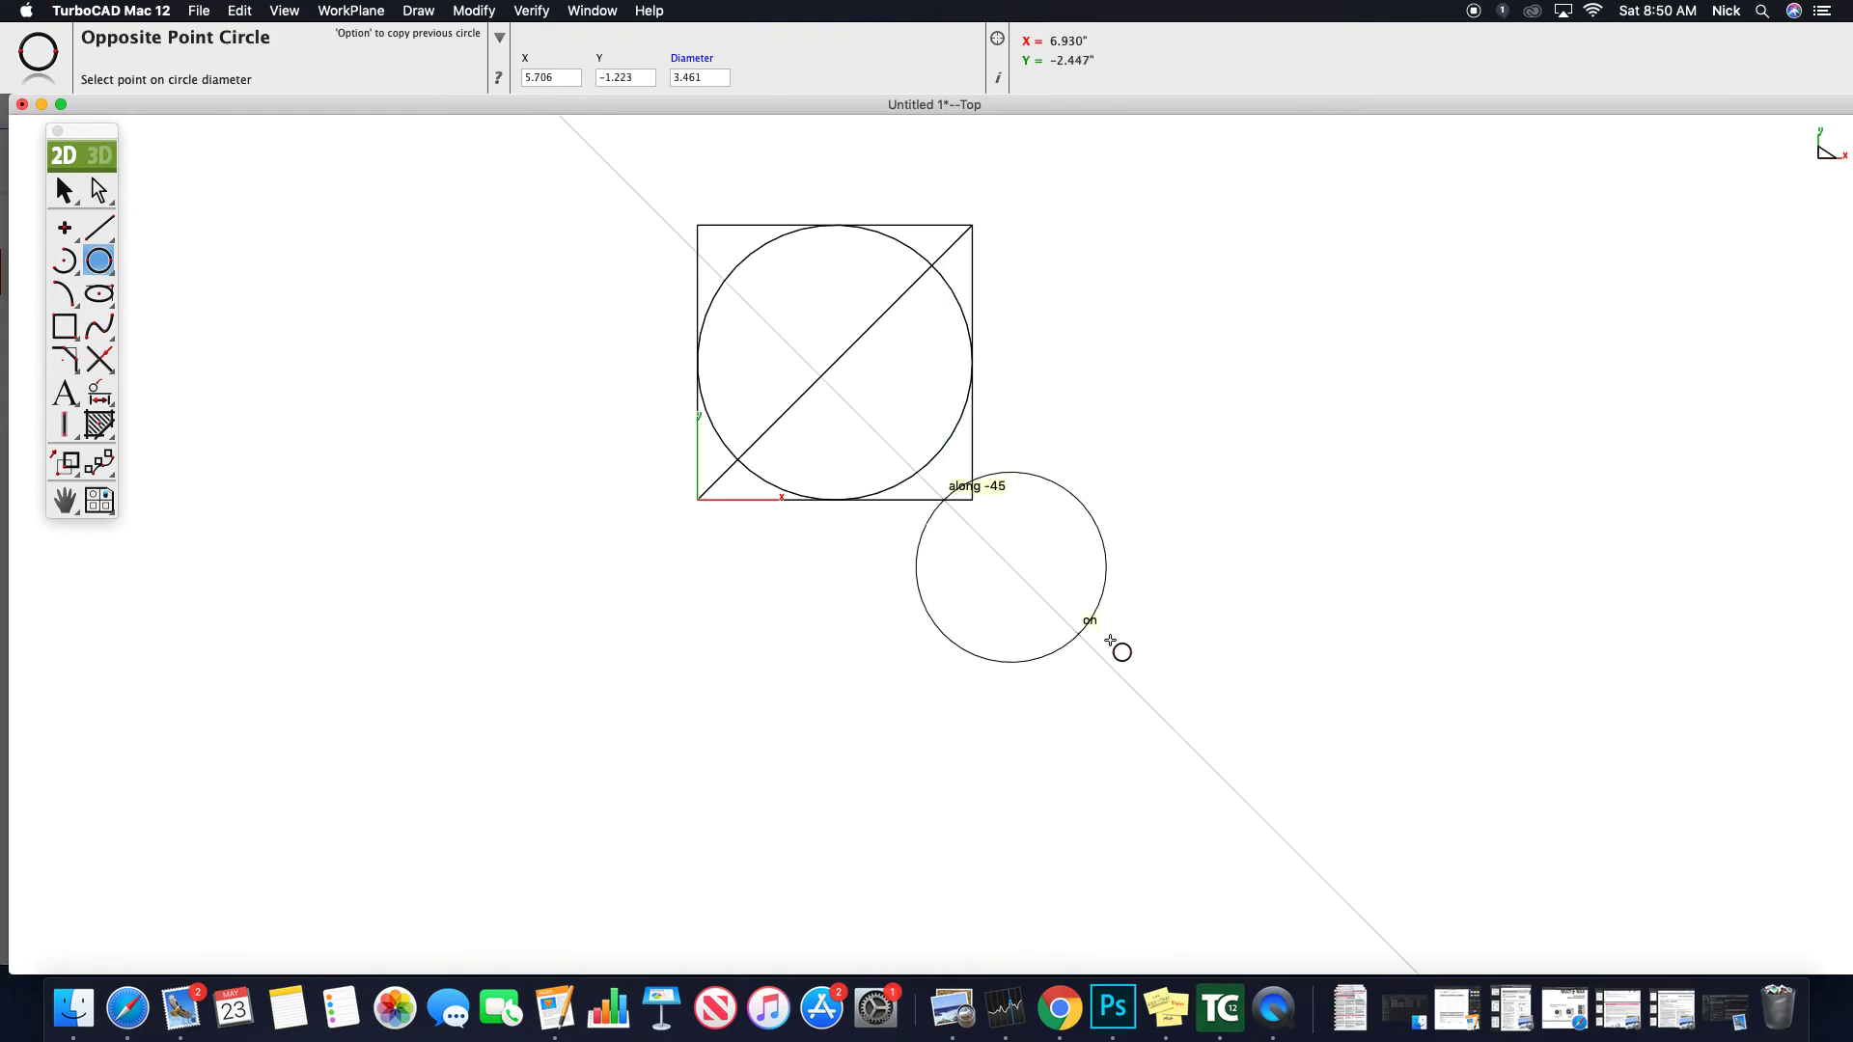
{"action": "left_click", "coordinate": [1186, 593]}
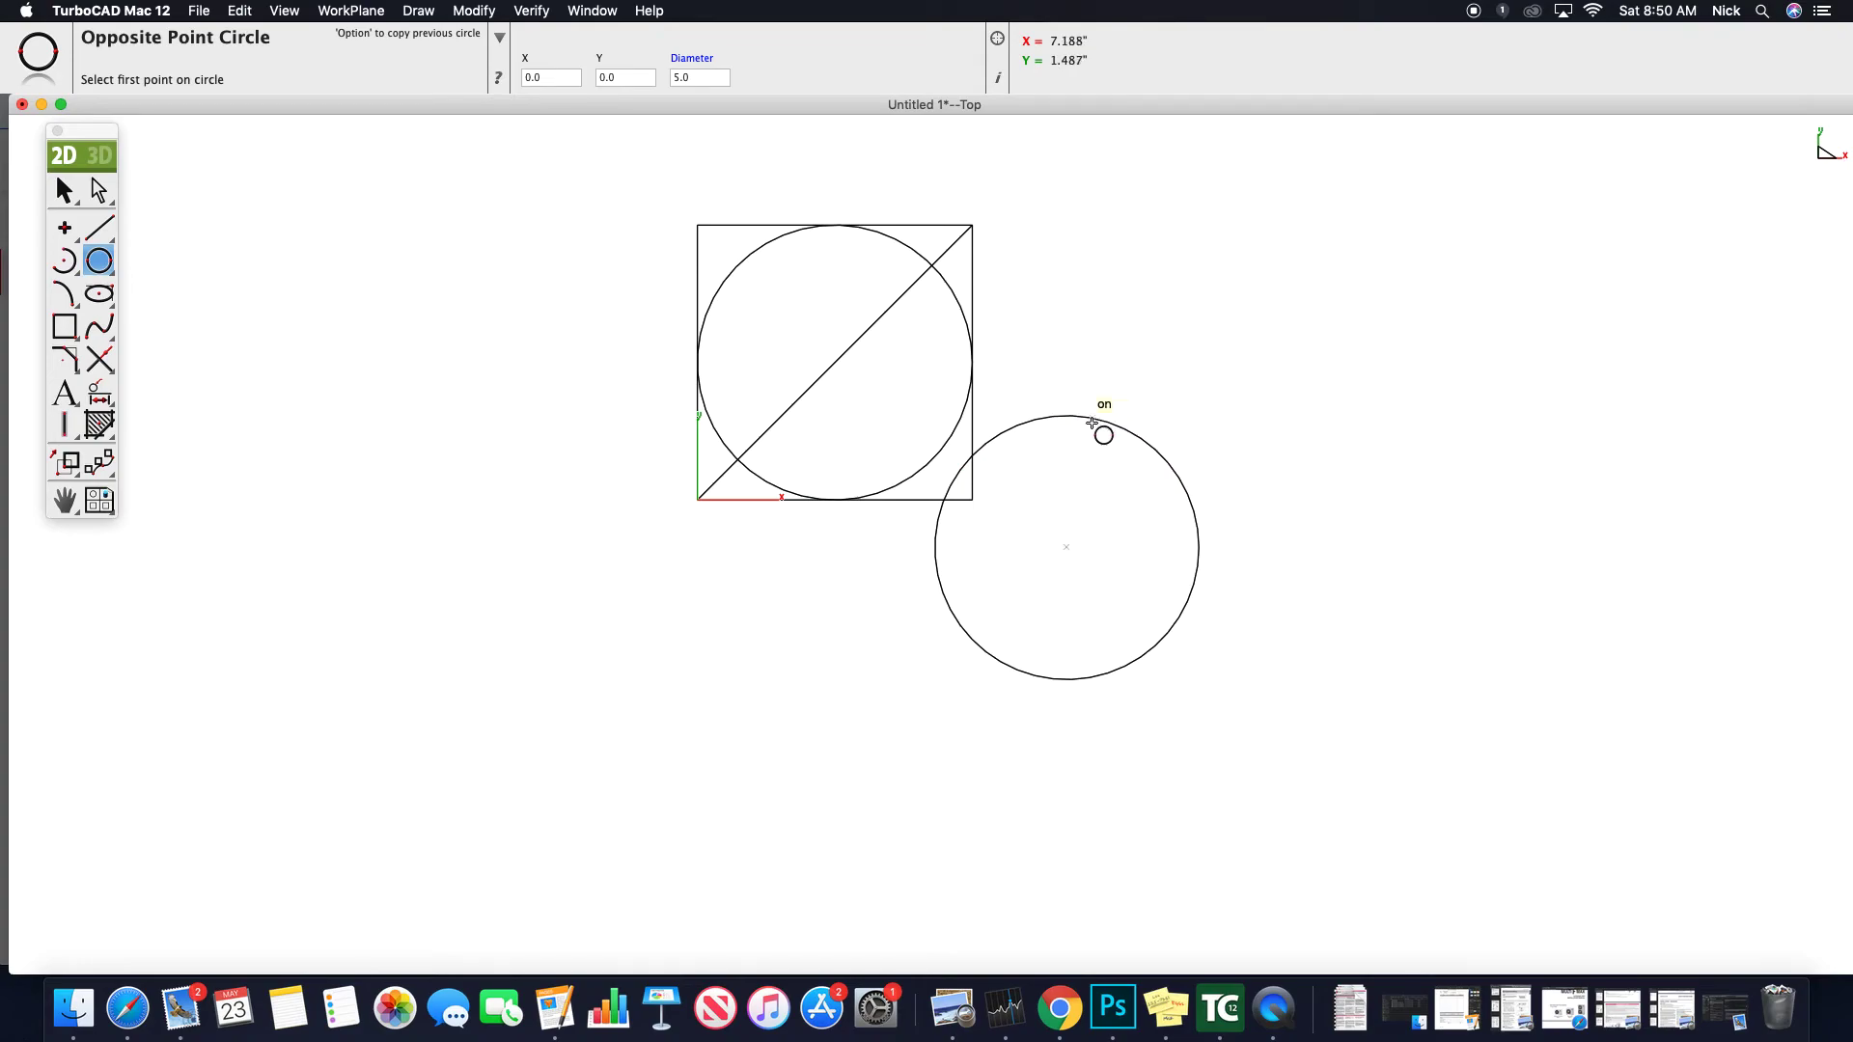
{"action": "left_click", "coordinate": [66, 191]}
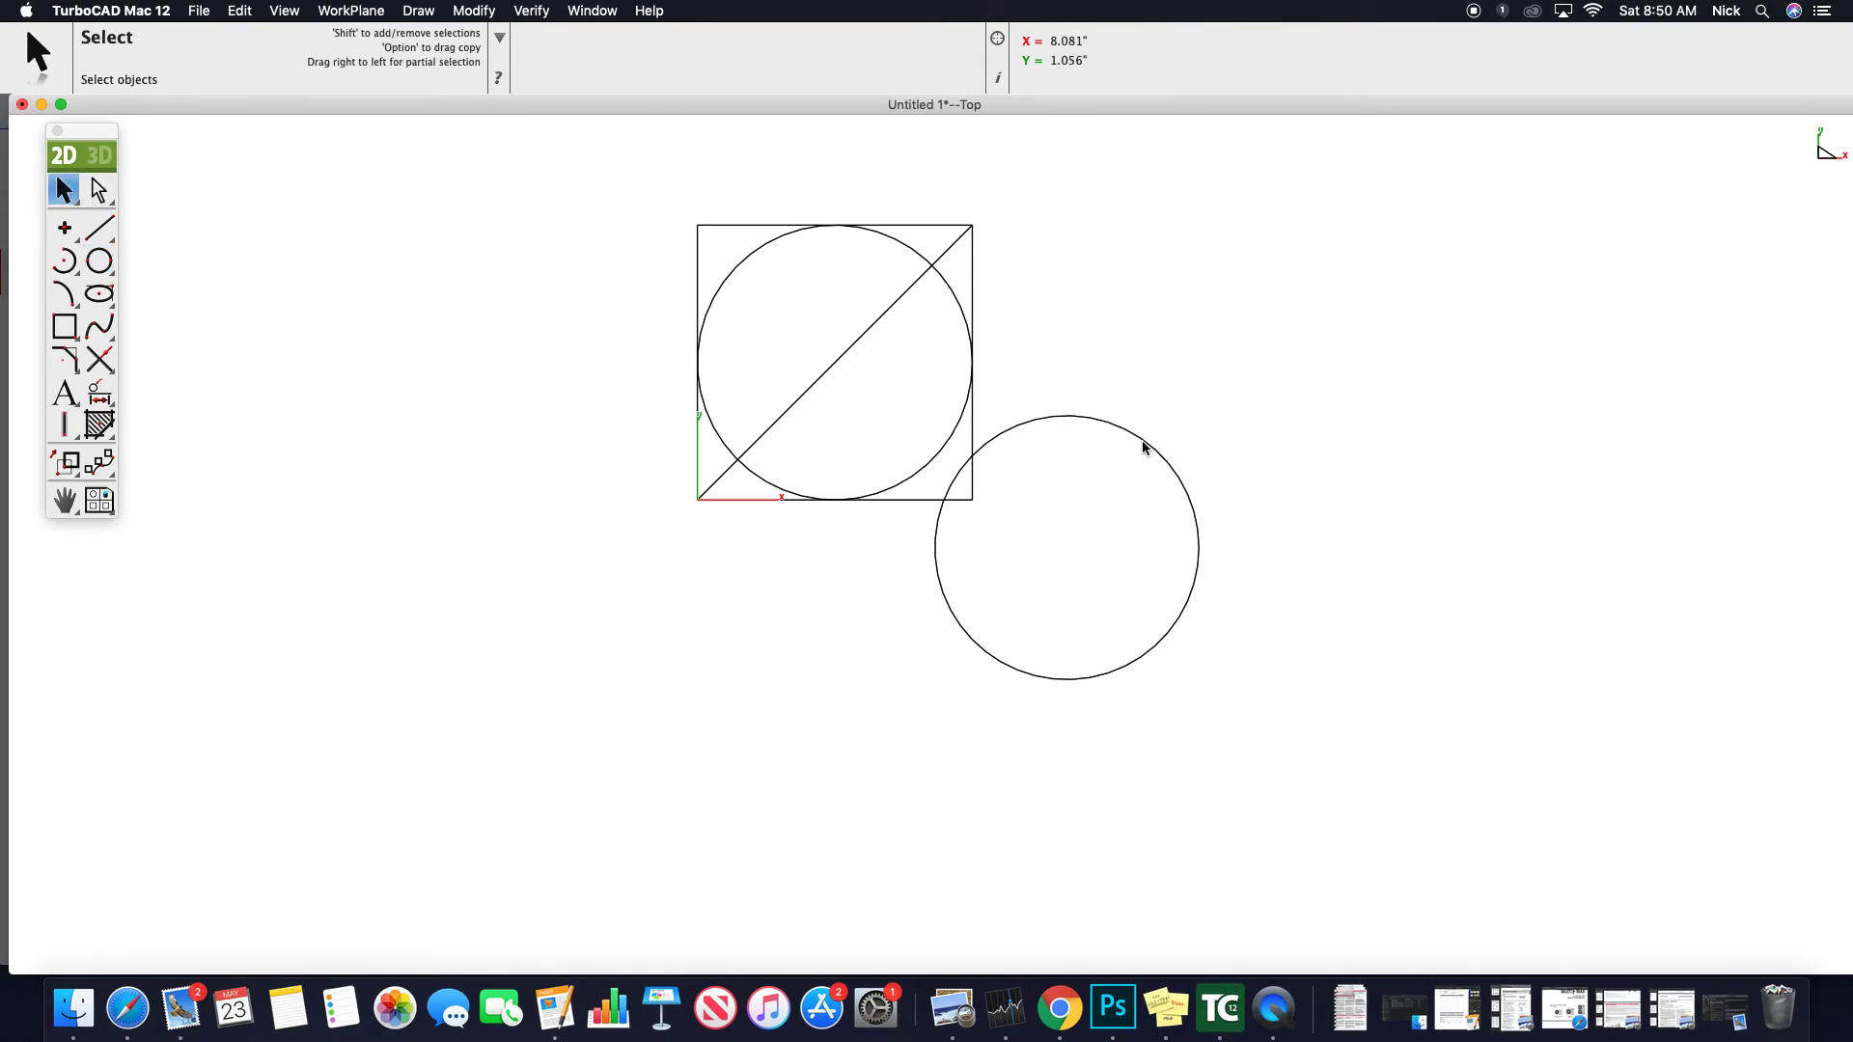
{"action": "left_click", "coordinate": [1144, 443]}
{"action": "key", "text": "Delete"}
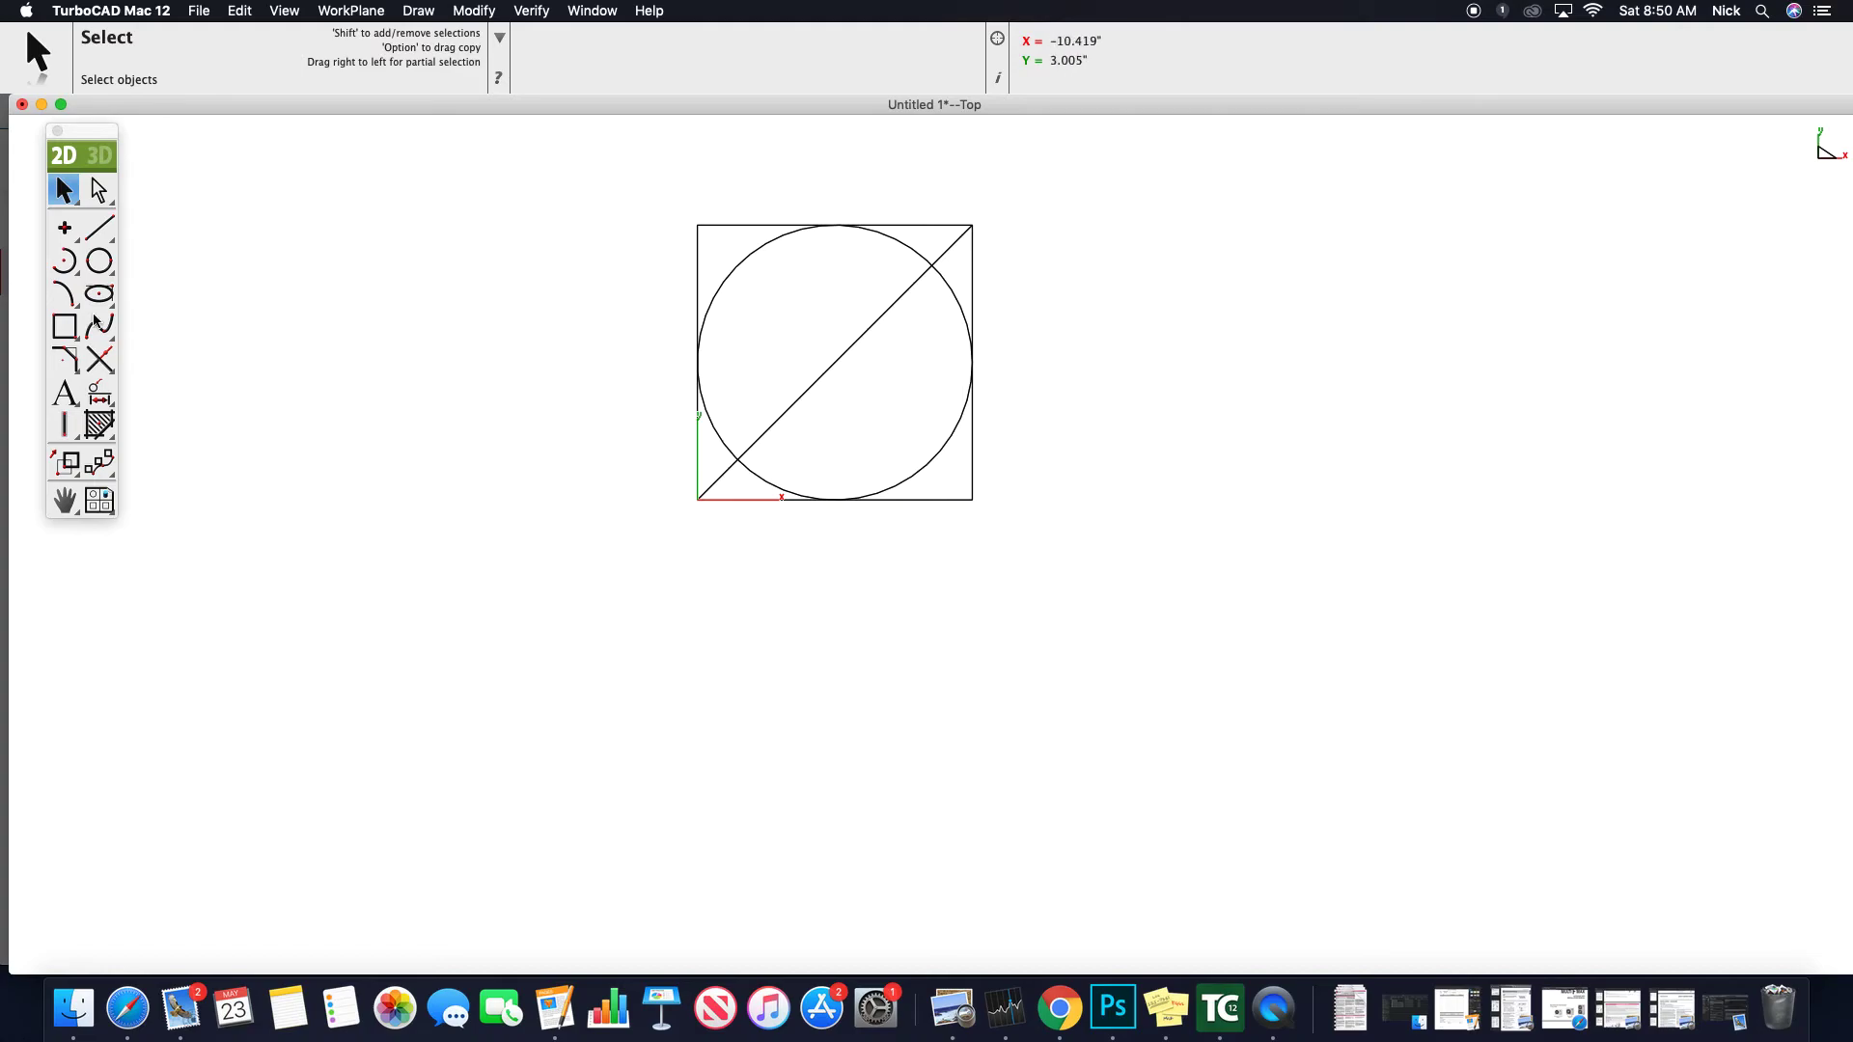
- Draw an Inscribed Polygon centred on the square's upper-right corner with a diameter of 5 and 8 sides
{"action": "mouse_move", "coordinate": [102, 271]}
{"action": "left_mouse_down"}
{"action": "mouse_move", "coordinate": [295, 269]}
{"action": "mouse_move", "coordinate": [106, 271]}
{"action": "mouse_move", "coordinate": [135, 261]}
{"action": "left_mouse_up"}
{"action": "left_click_drag", "start_coordinate": [100, 327], "coordinate": [209, 332]}
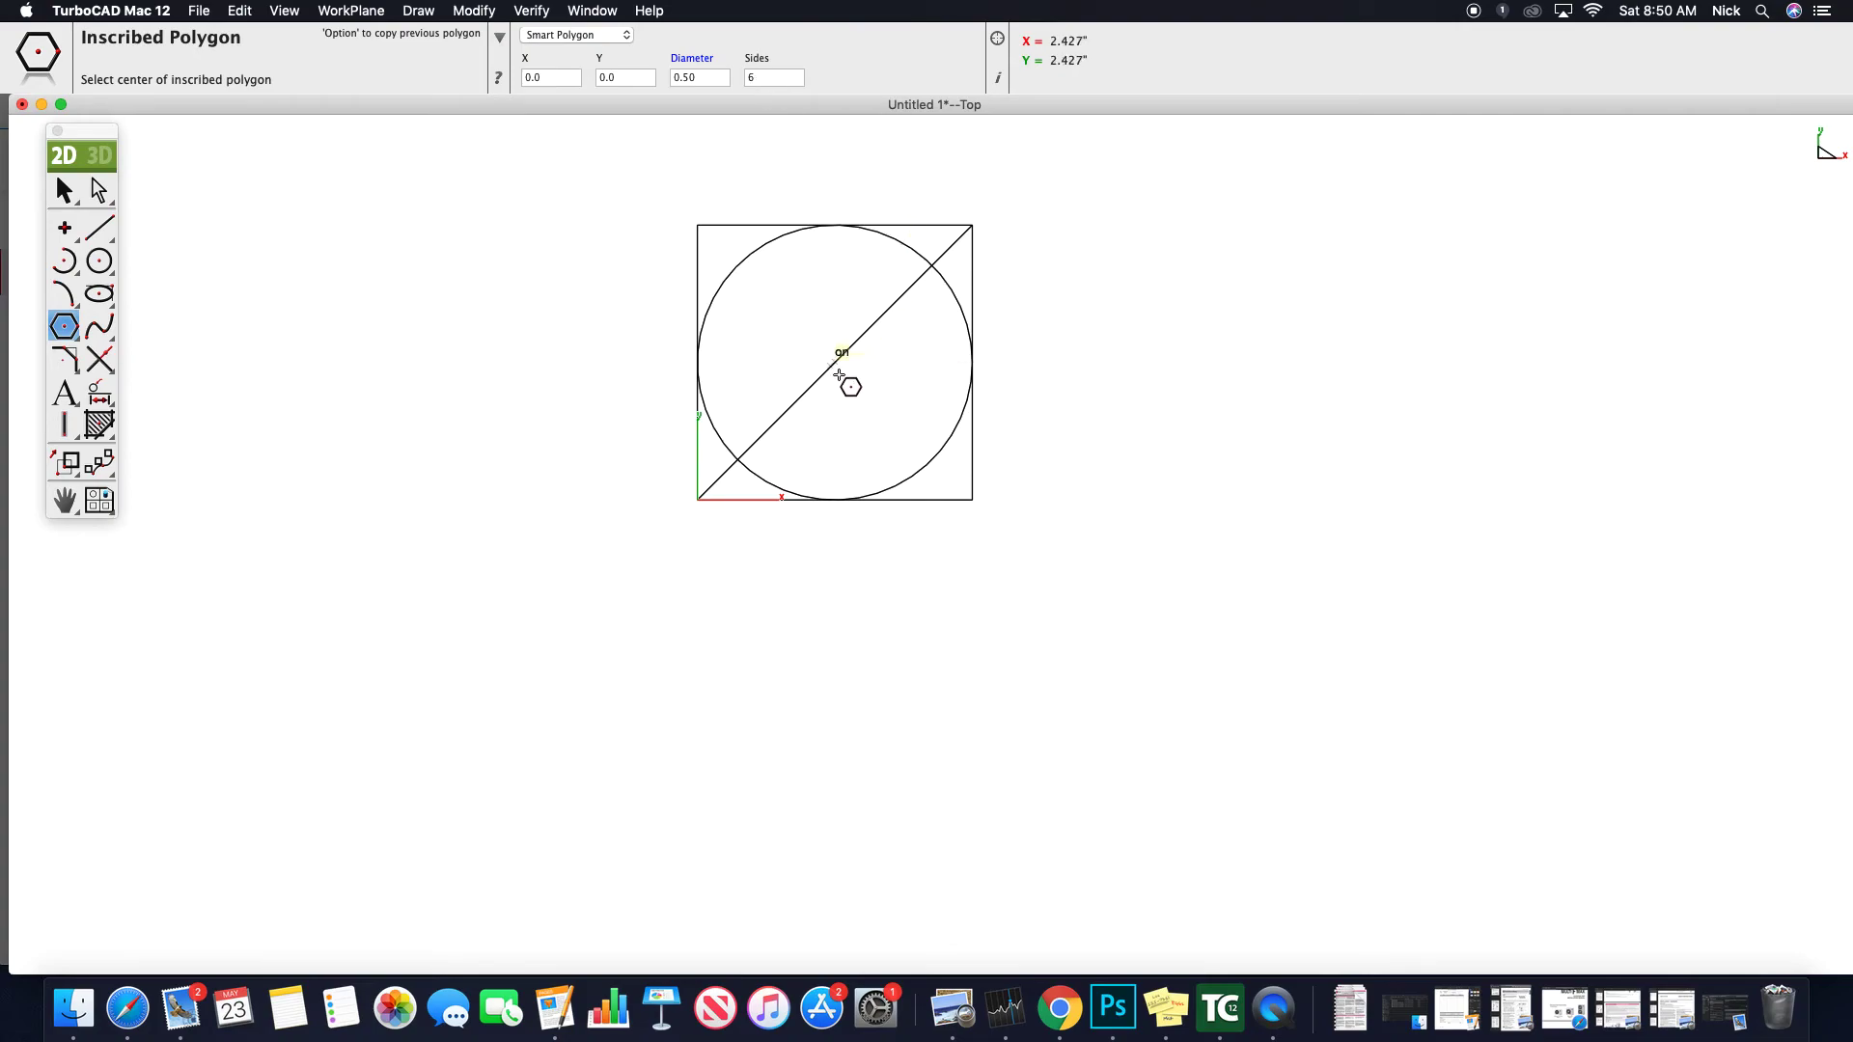
{"action": "left_click", "coordinate": [973, 226]}
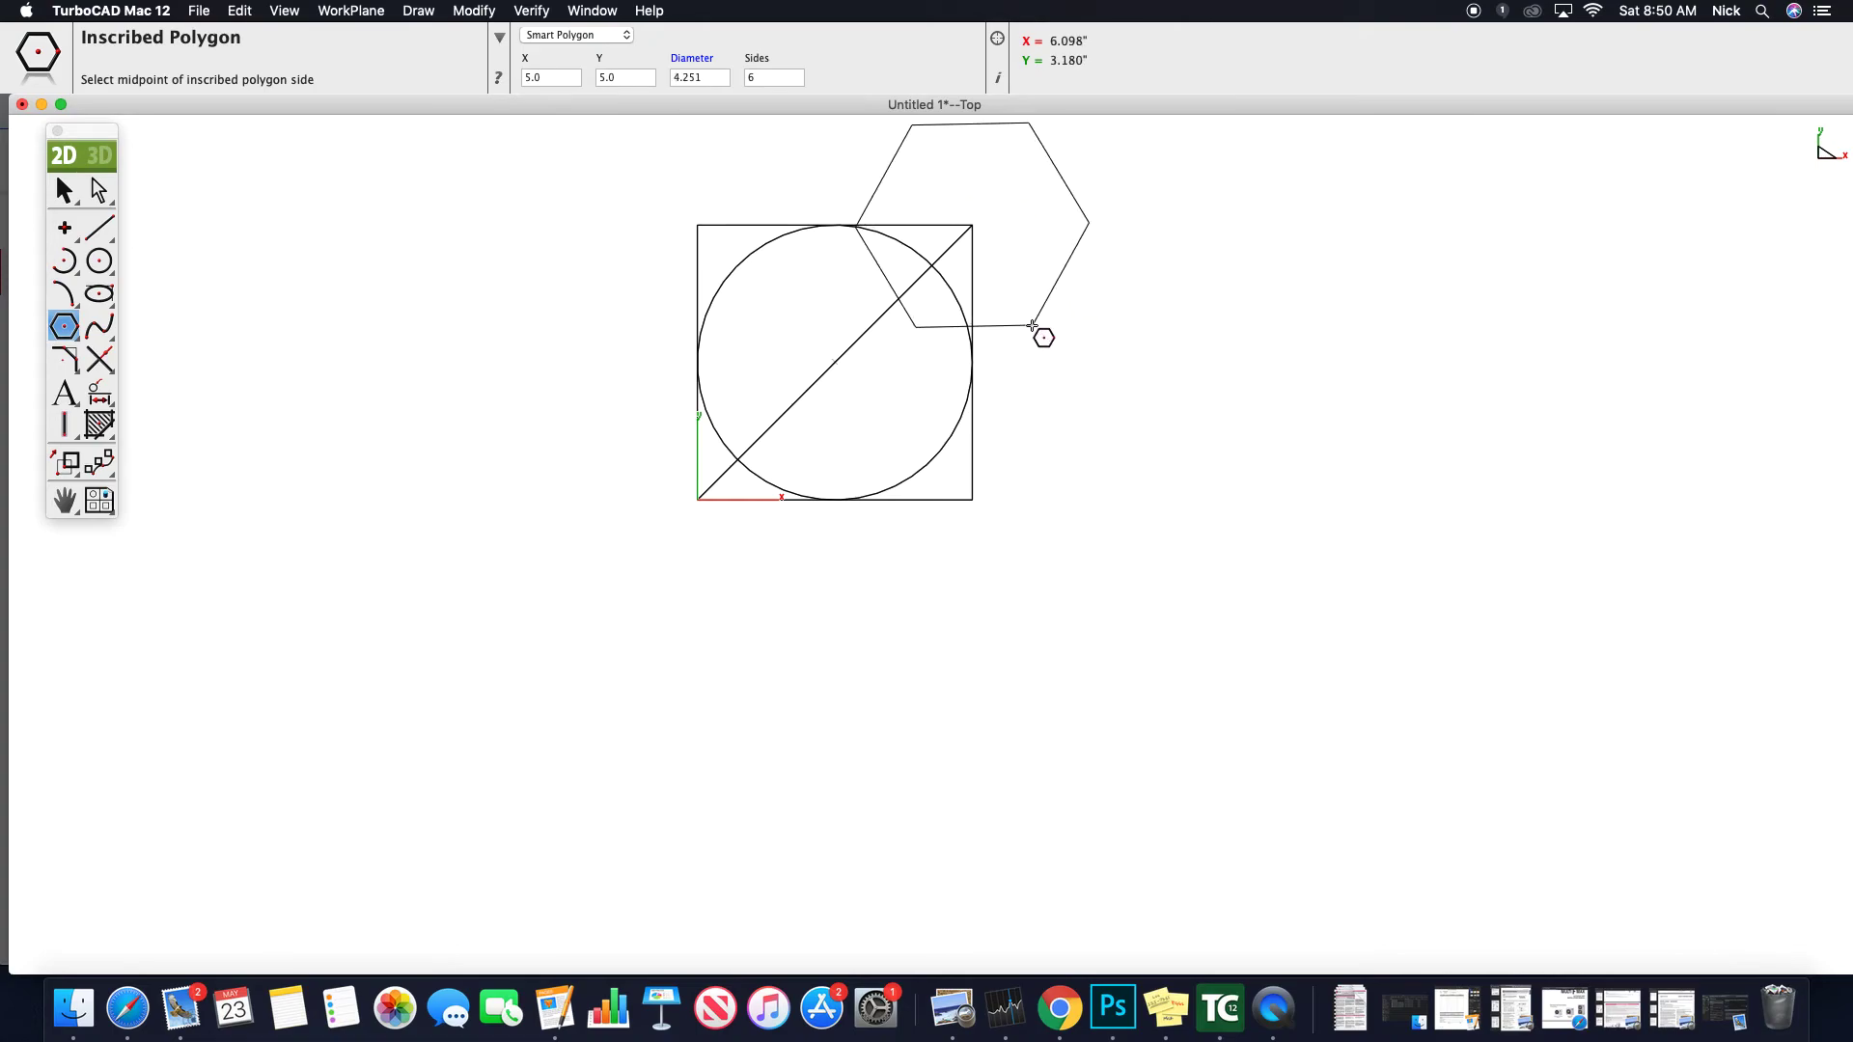
{"action": "key", "text": "Tab"}
{"action": "type", "text": "5"}
{"action": "key", "text": "Tab"}
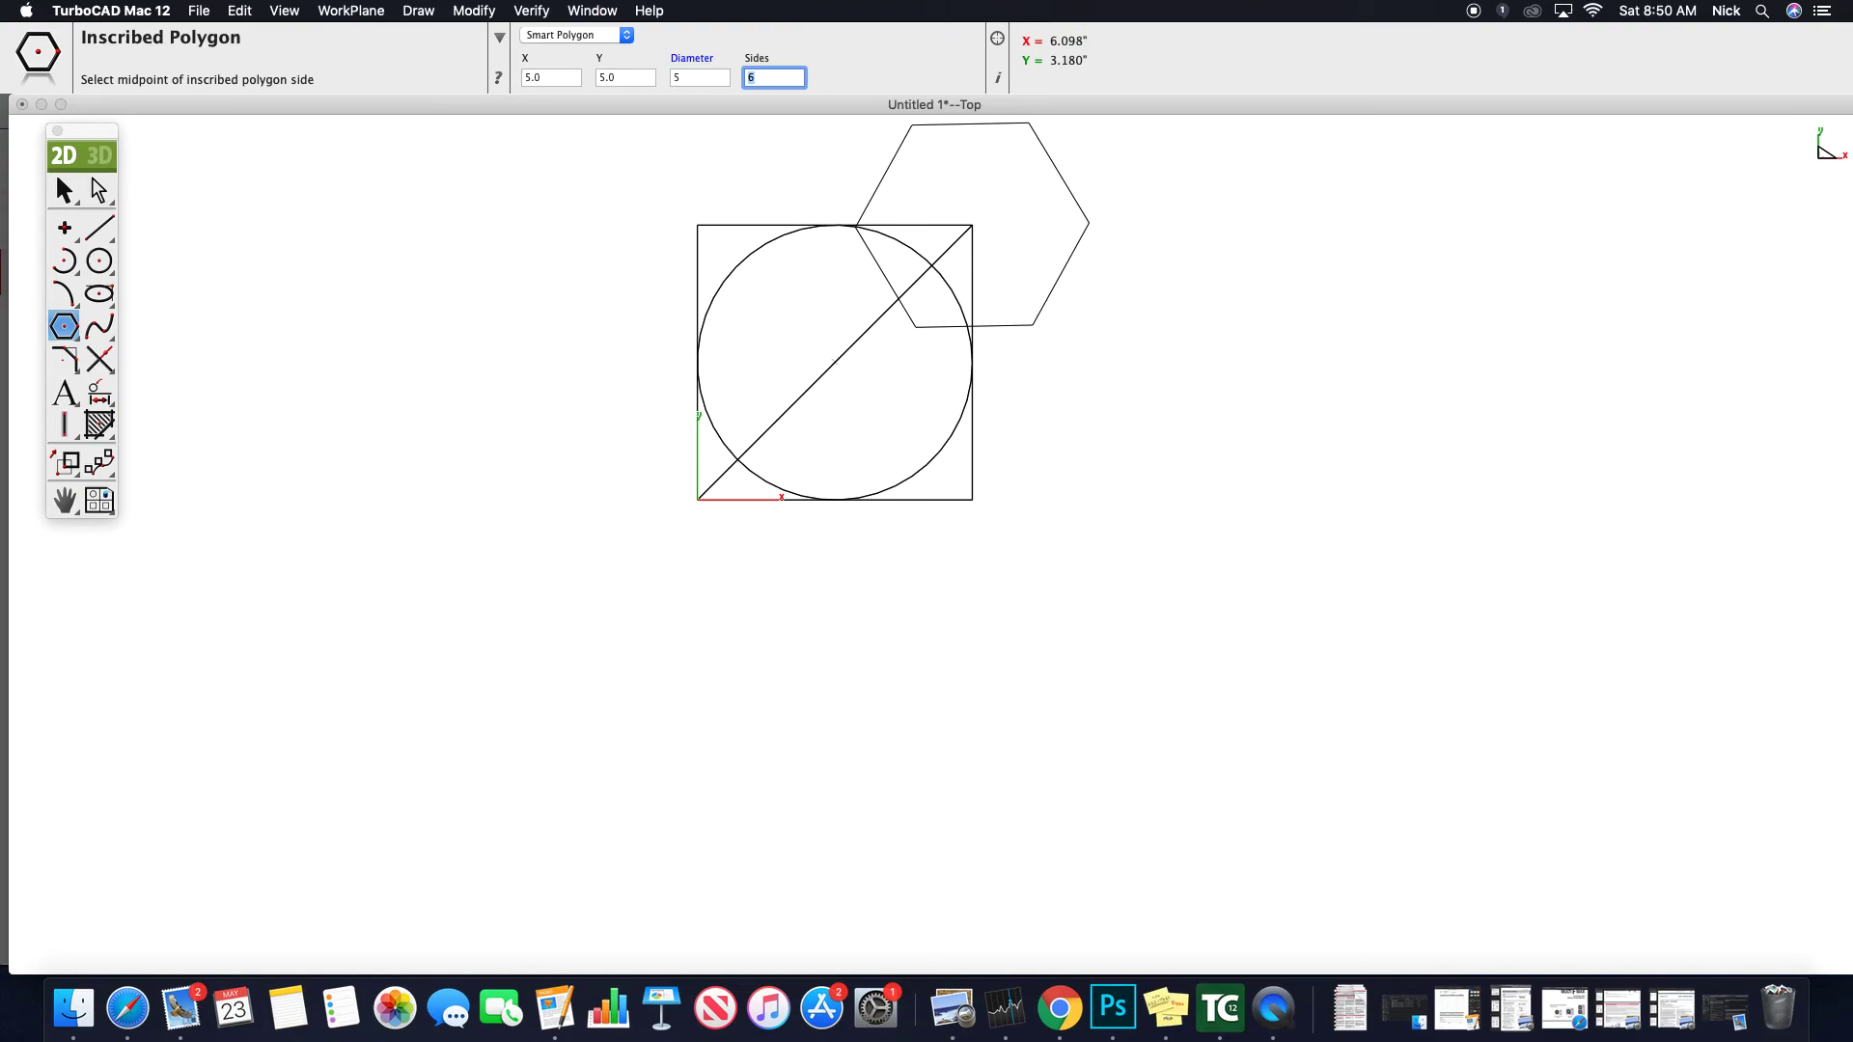
{"action": "key", "text": "Return"}
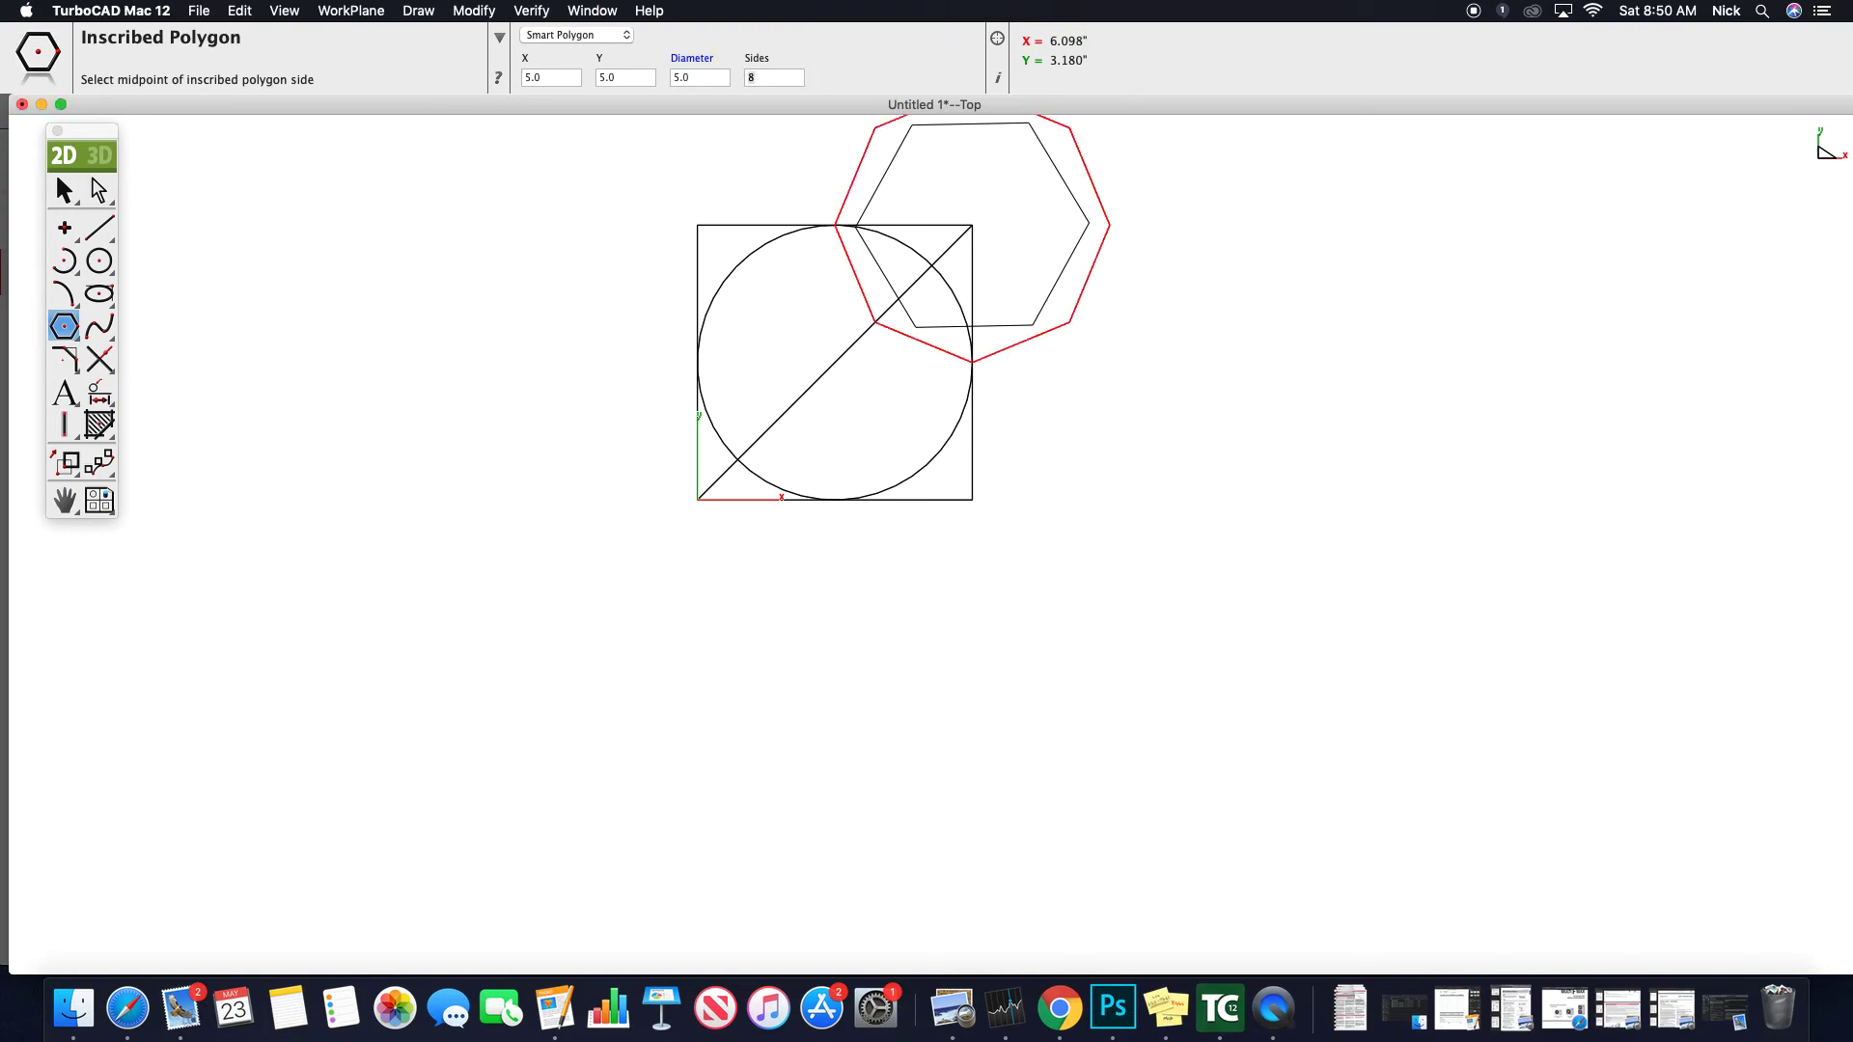
{"action": "left_click", "coordinate": [1032, 325]}
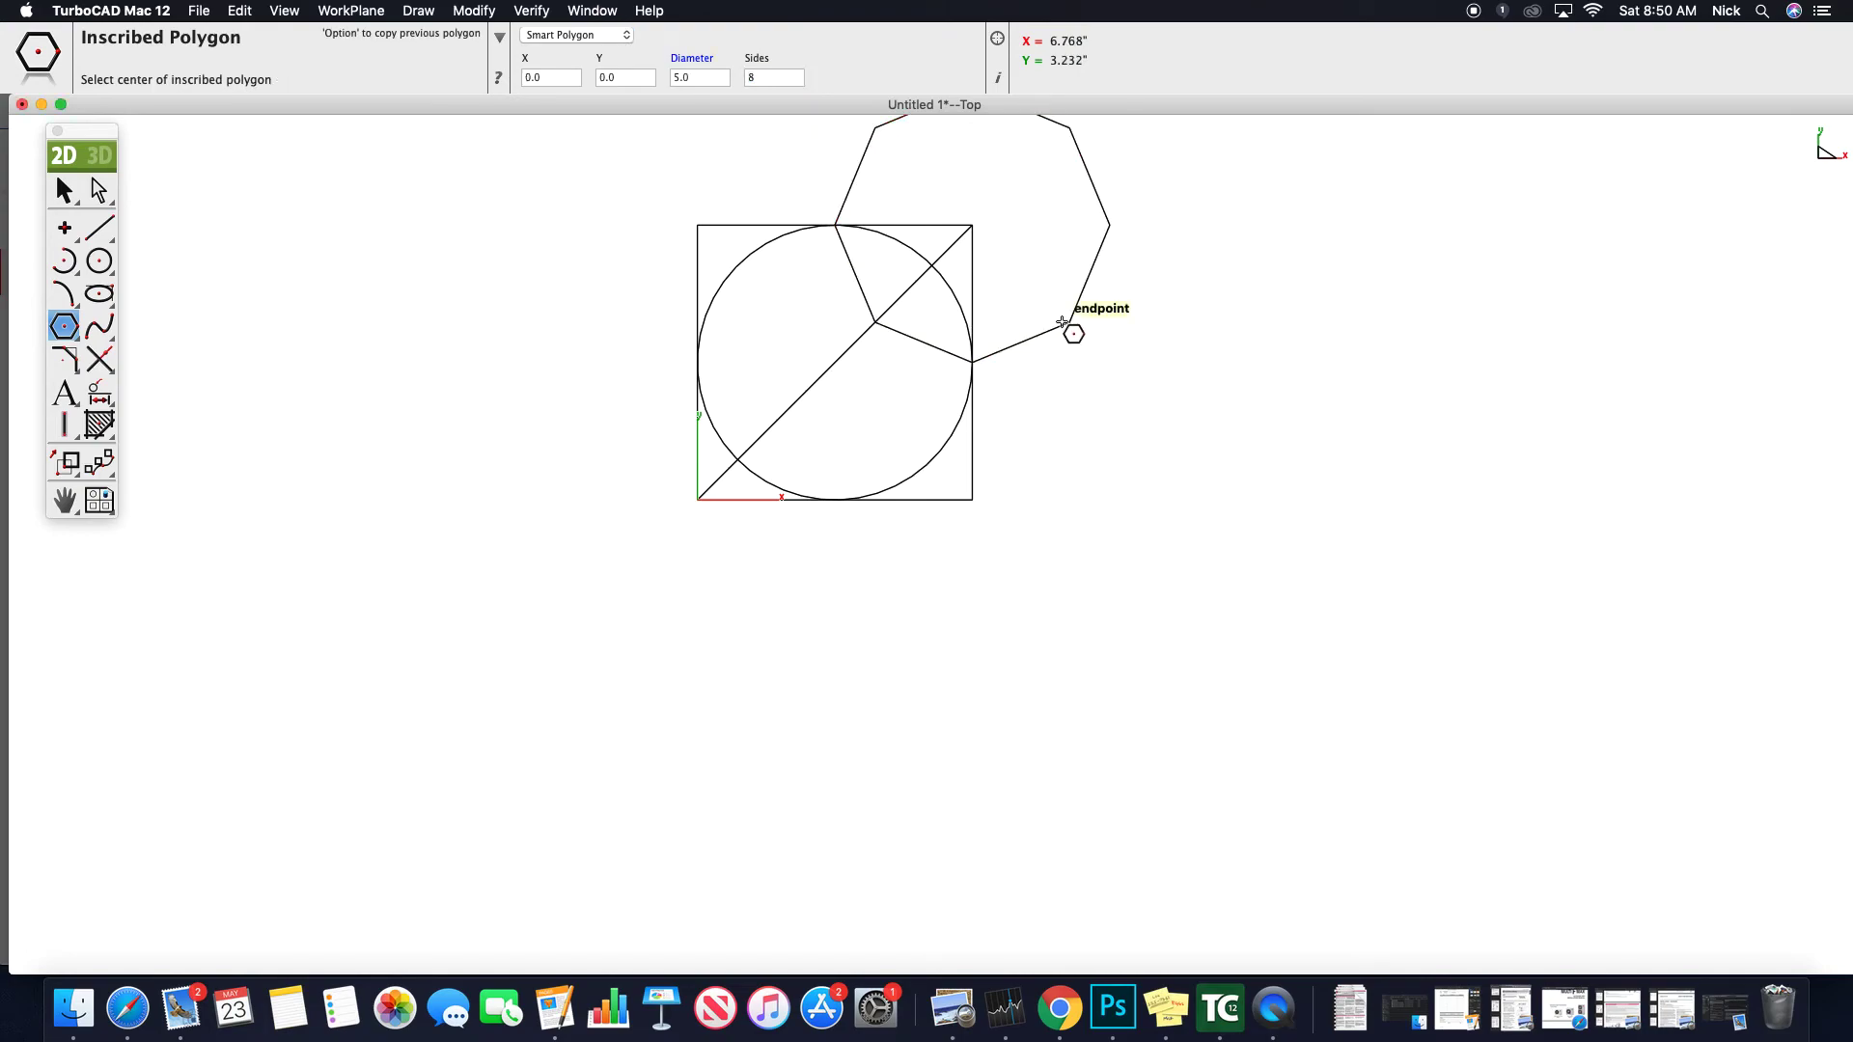
{"action": "scroll", "coordinate": [1063, 323], "scroll_direction": "down", "scroll_amount": 3}
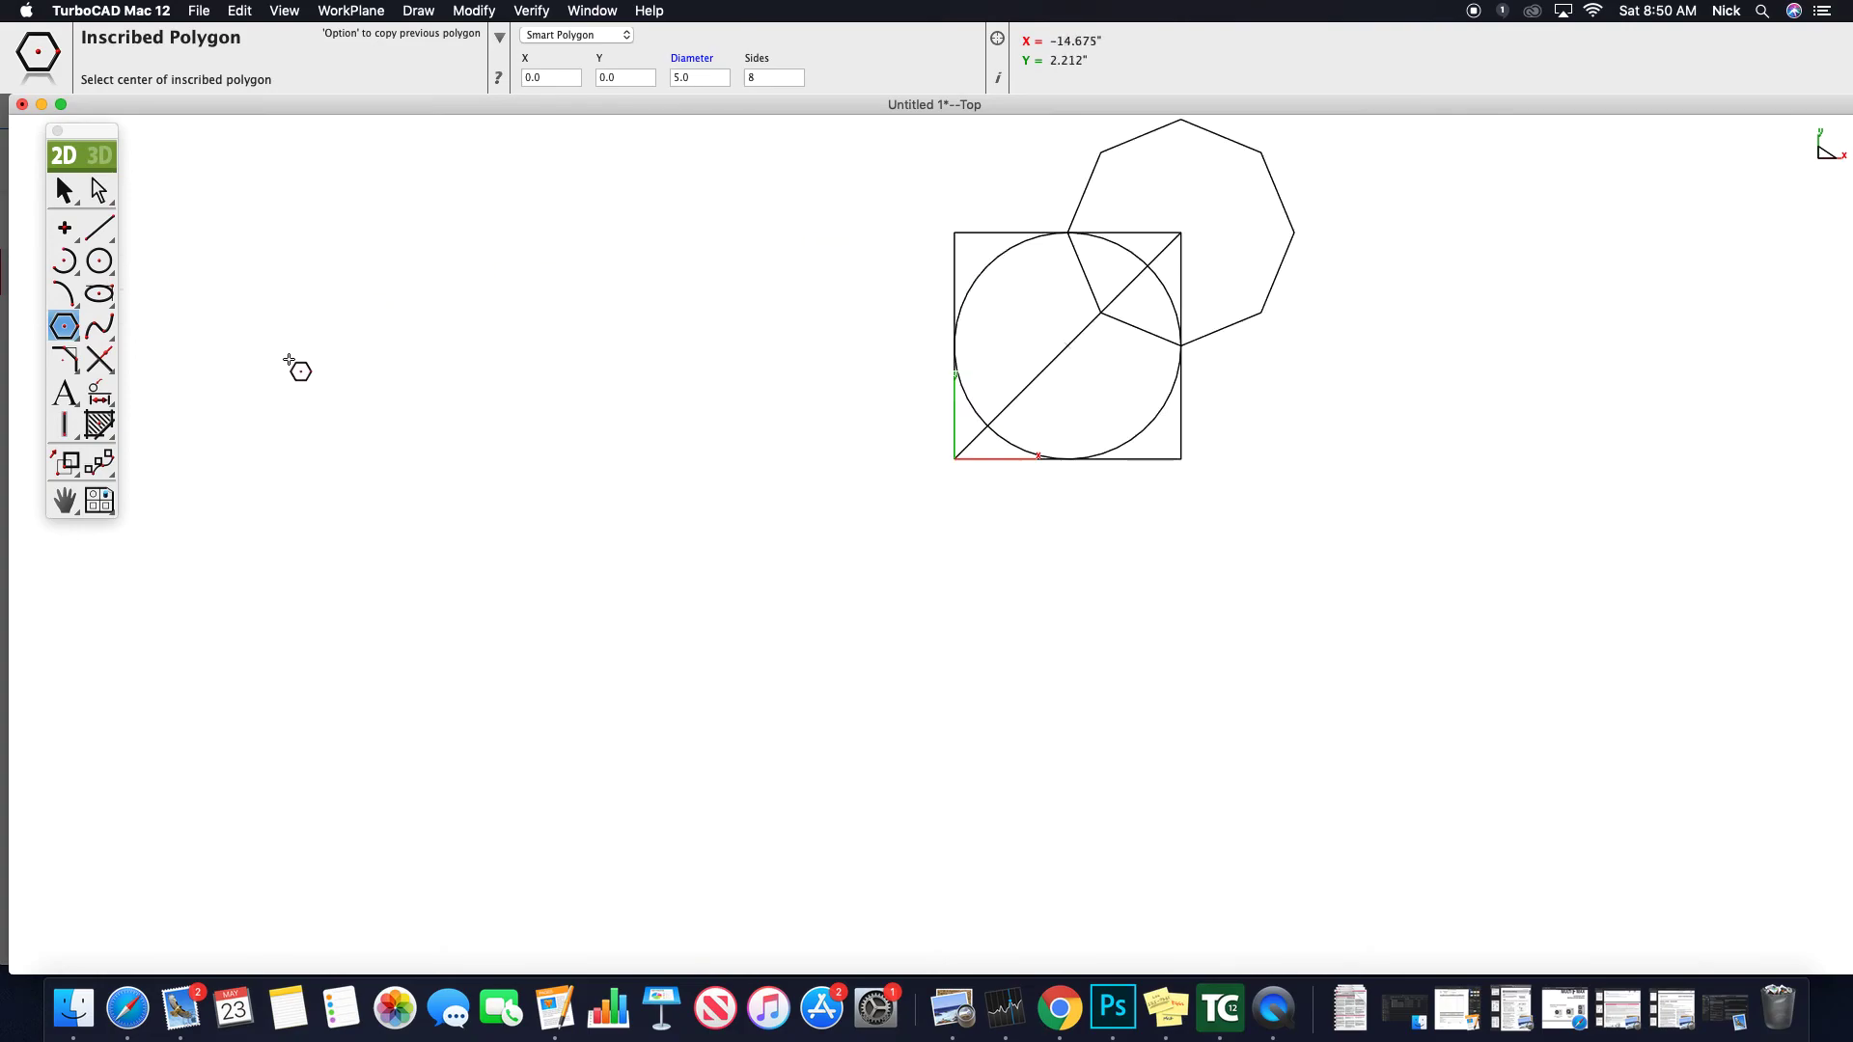
{"action": "scroll", "coordinate": [294, 364], "scroll_direction": "up", "scroll_amount": 3}
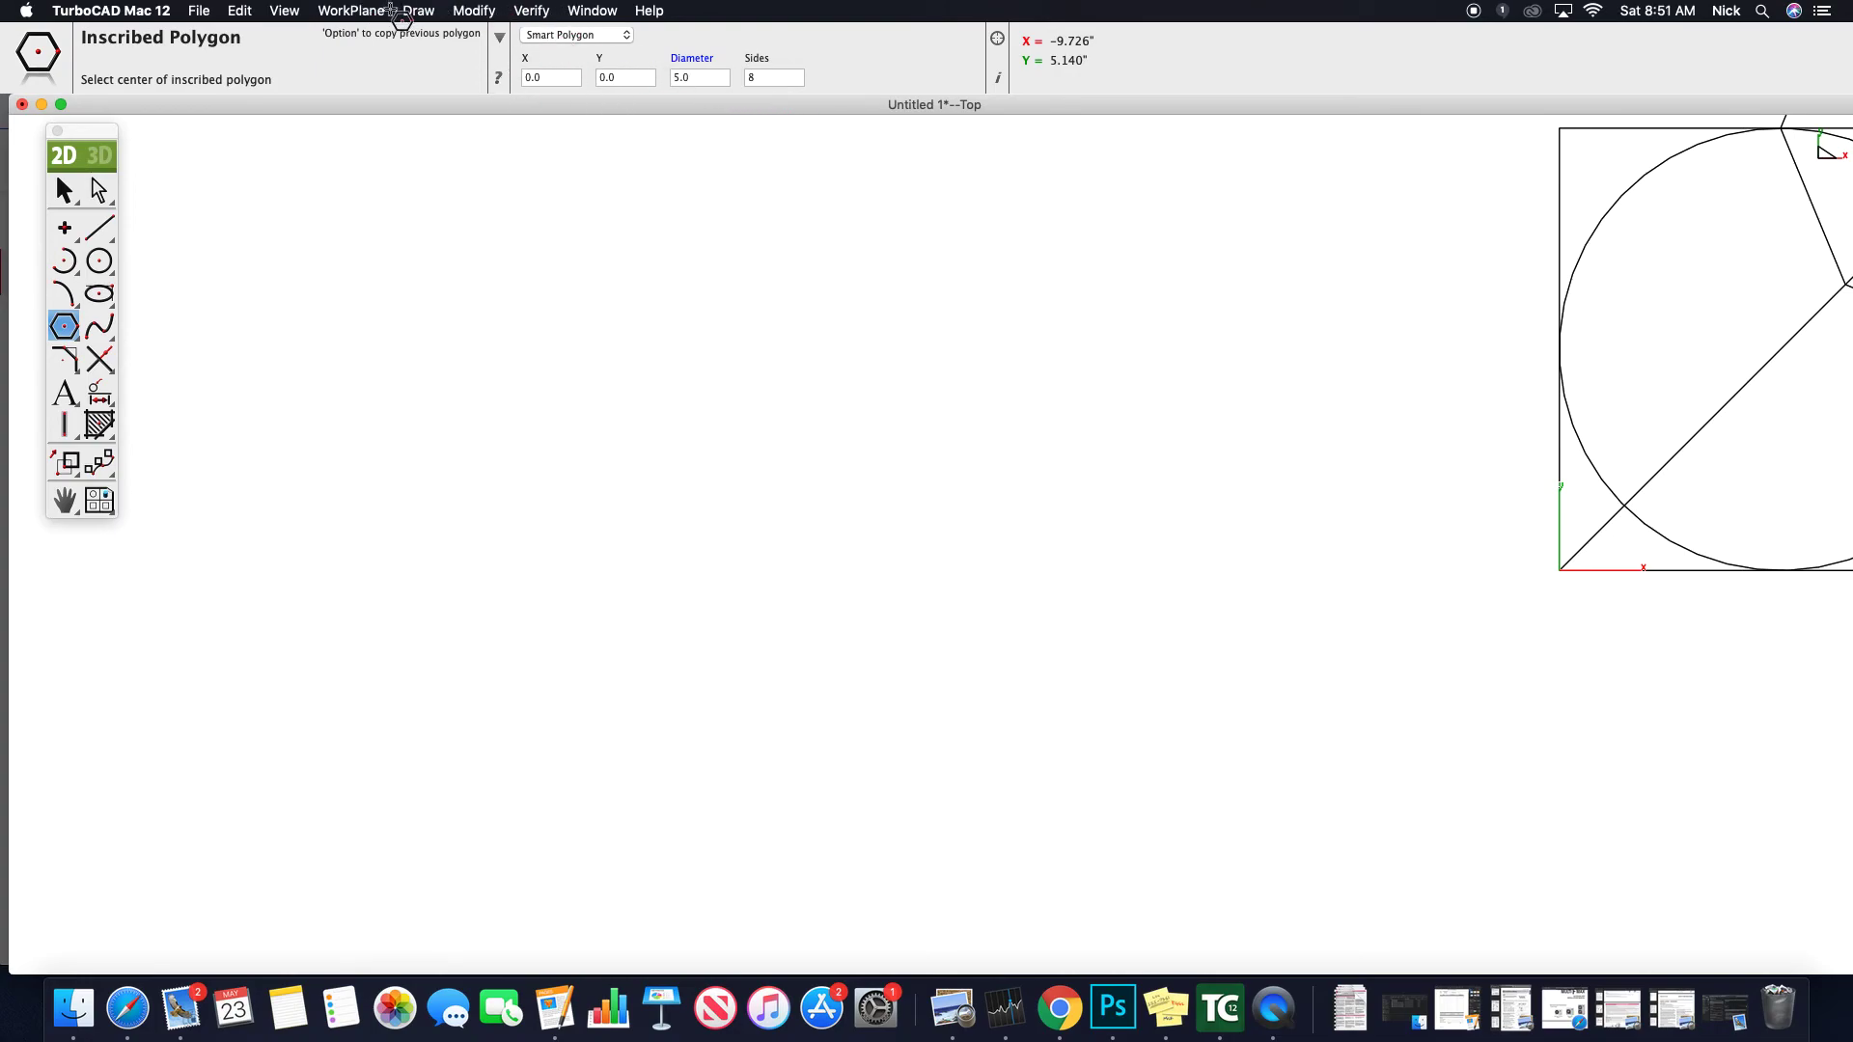
{"action": "scroll", "coordinate": [843, 142], "scroll_direction": "down", "scroll_amount": 4}
{"action": "scroll", "coordinate": [842, 141], "scroll_direction": "down", "scroll_amount": 1}
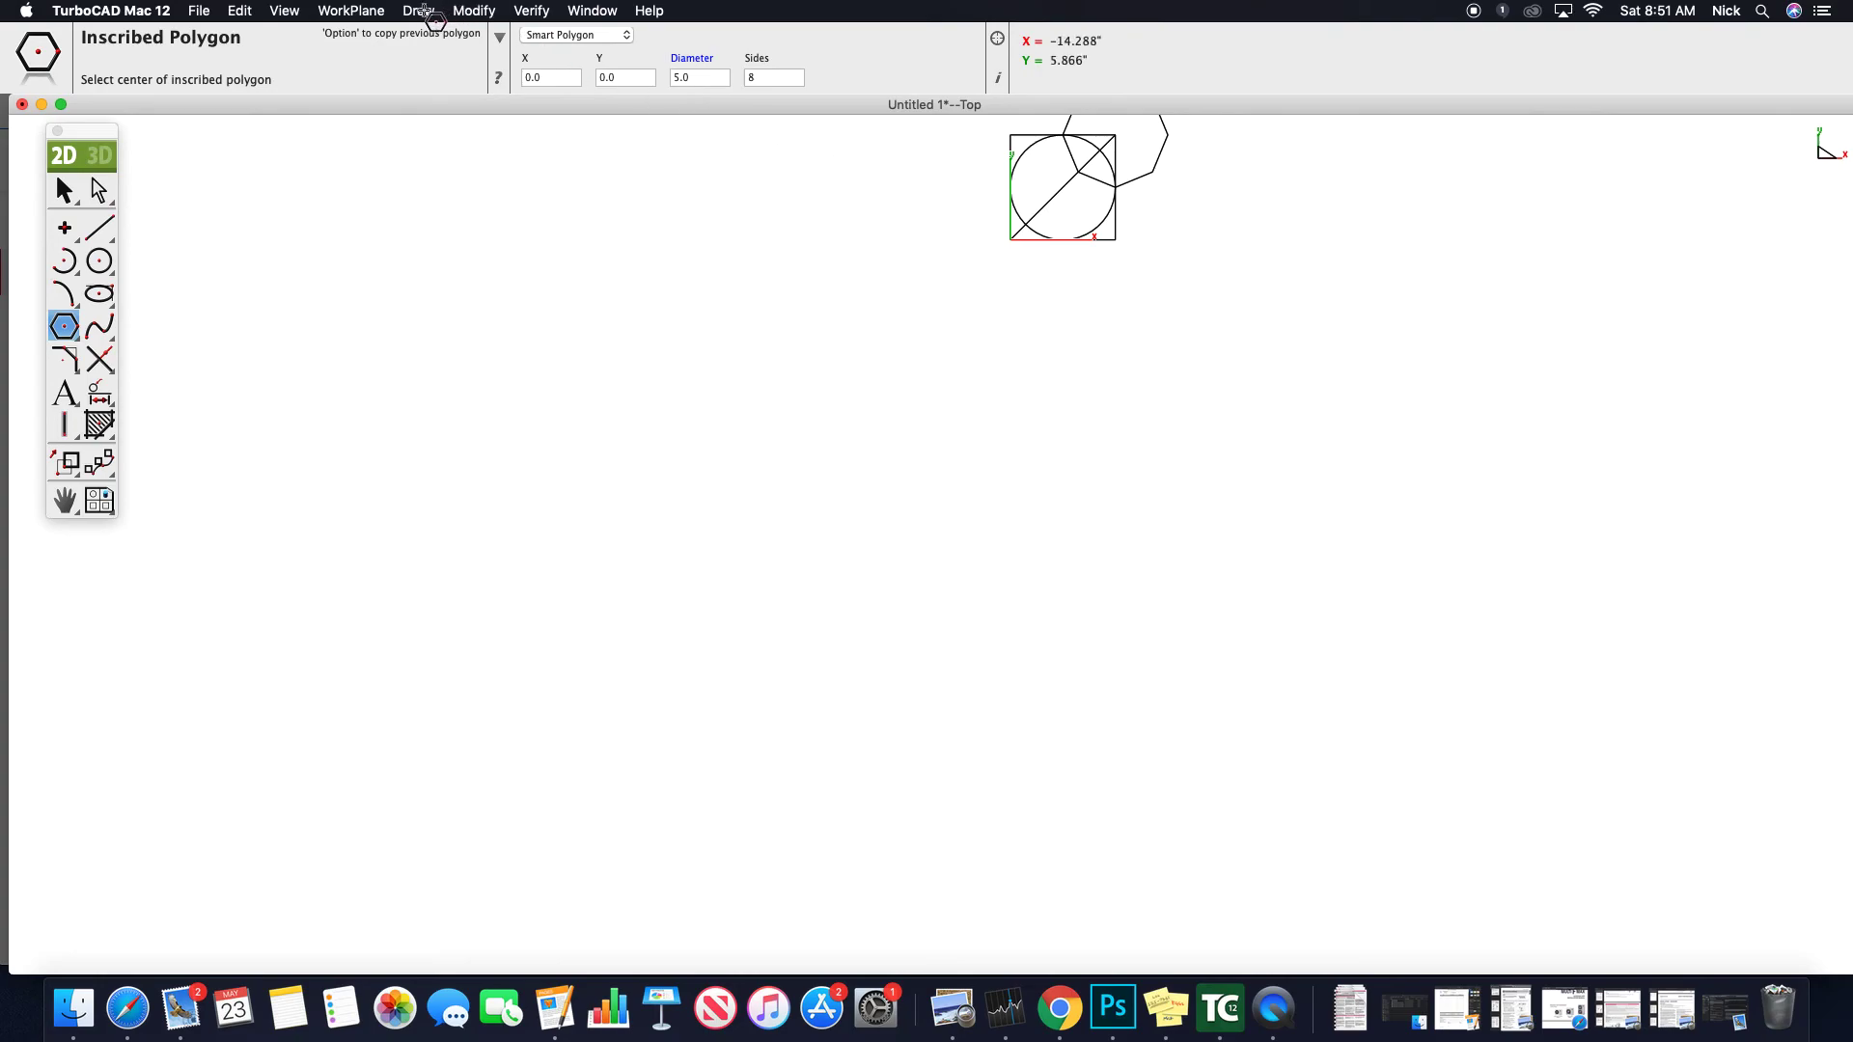
{"action": "left_click", "coordinate": [285, 11]}
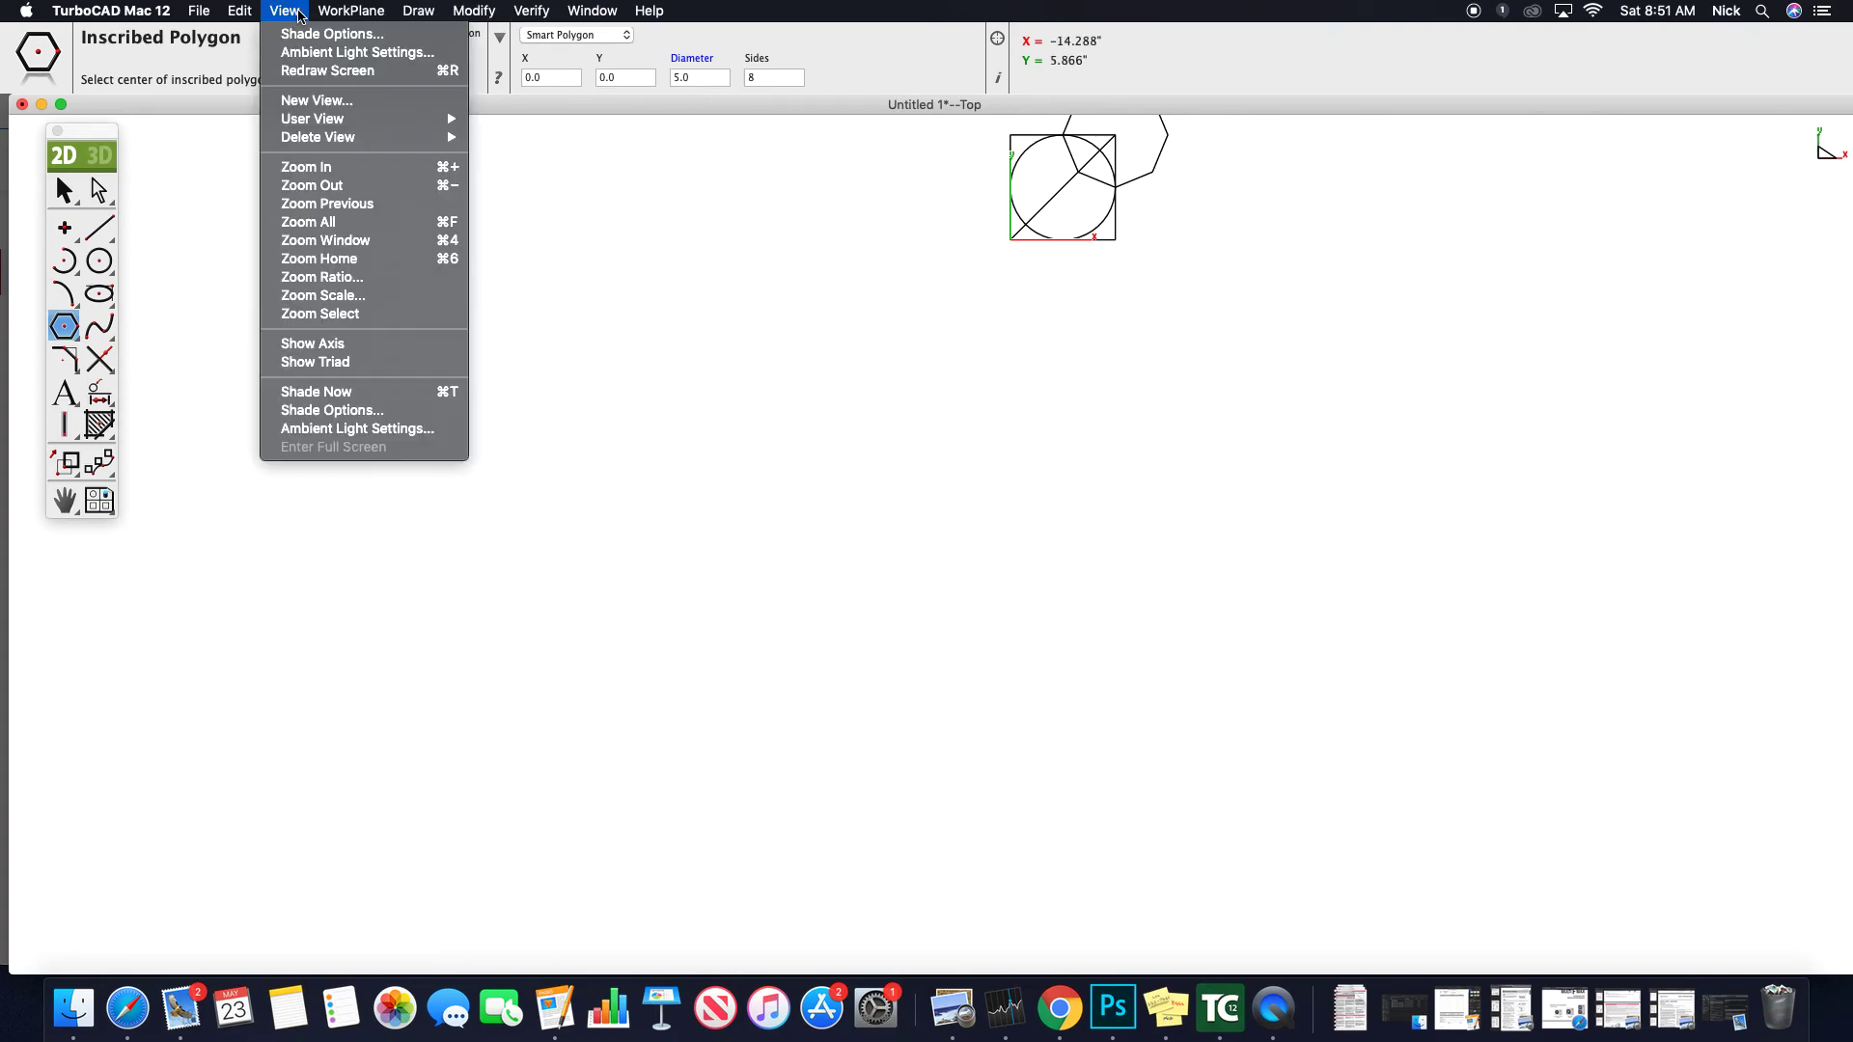
{"action": "left_click", "coordinate": [411, 267]}
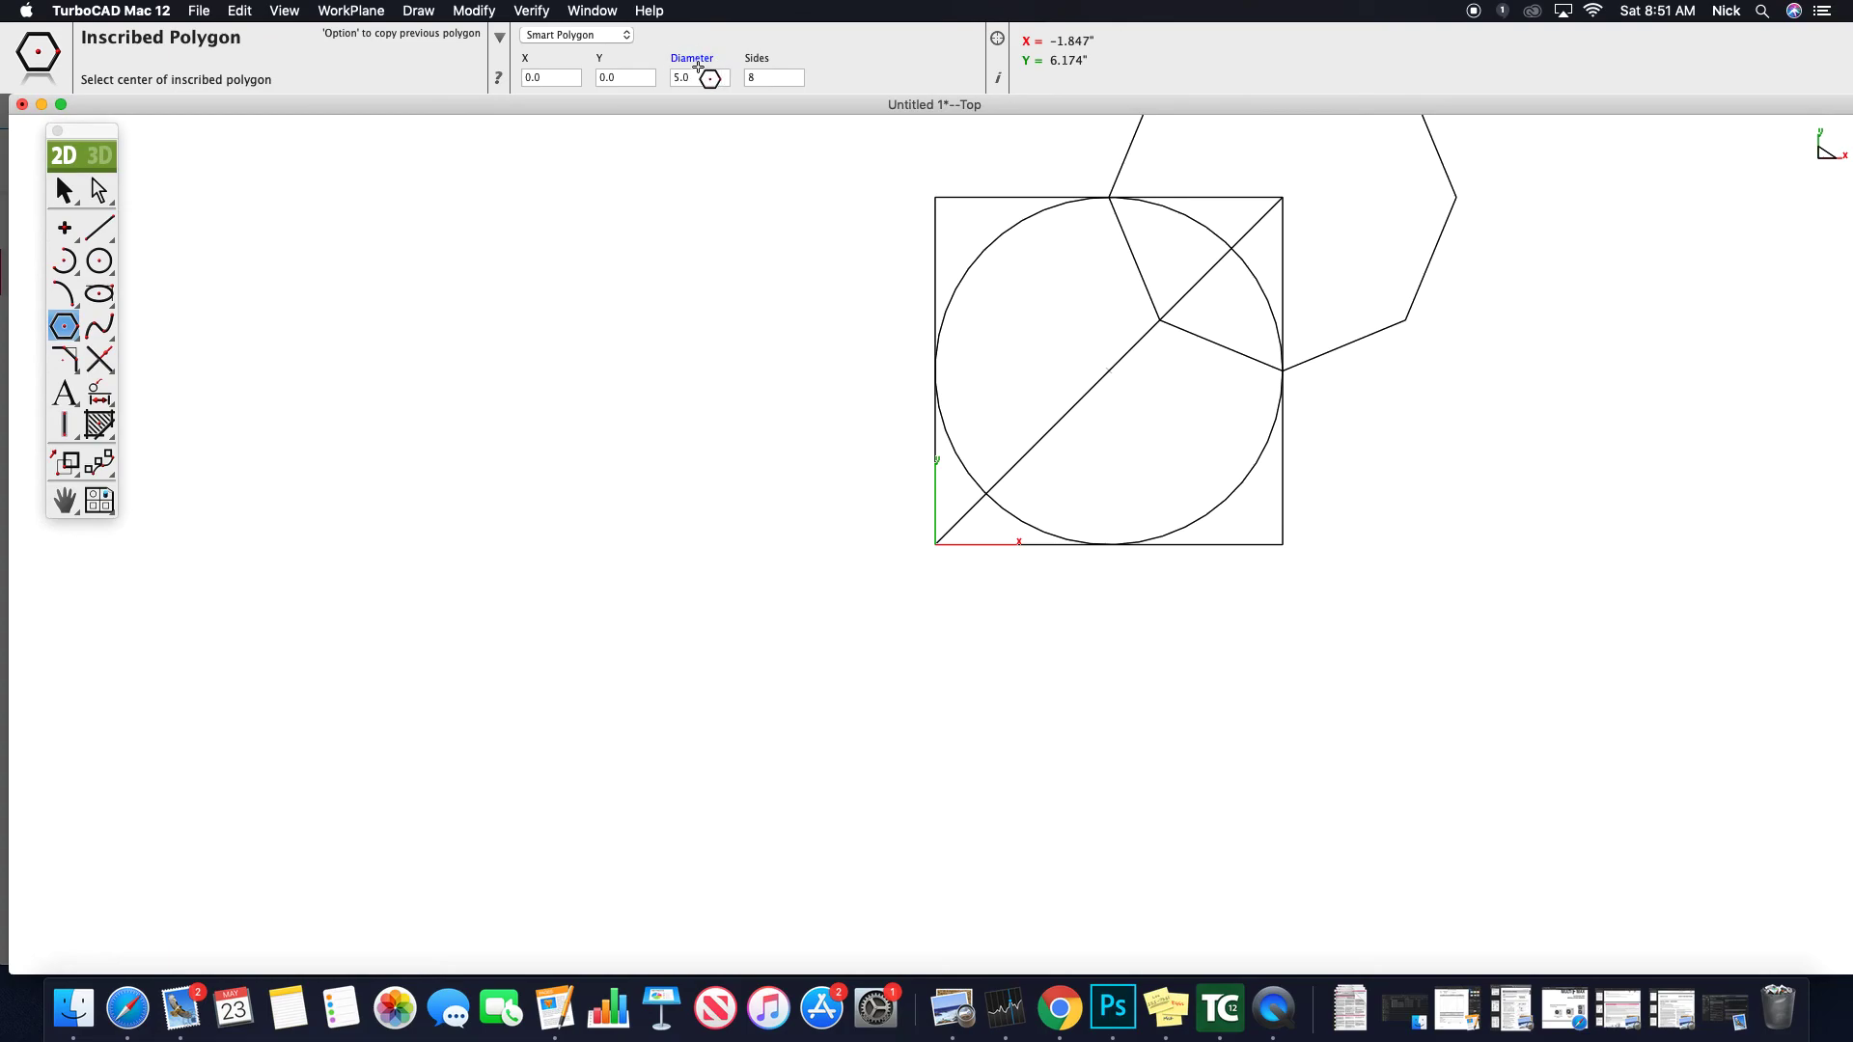
- Draw a single line starting at X 0, Y 0 with a length of 5 and an angle of 270
{"action": "left_click", "coordinate": [113, 234]}
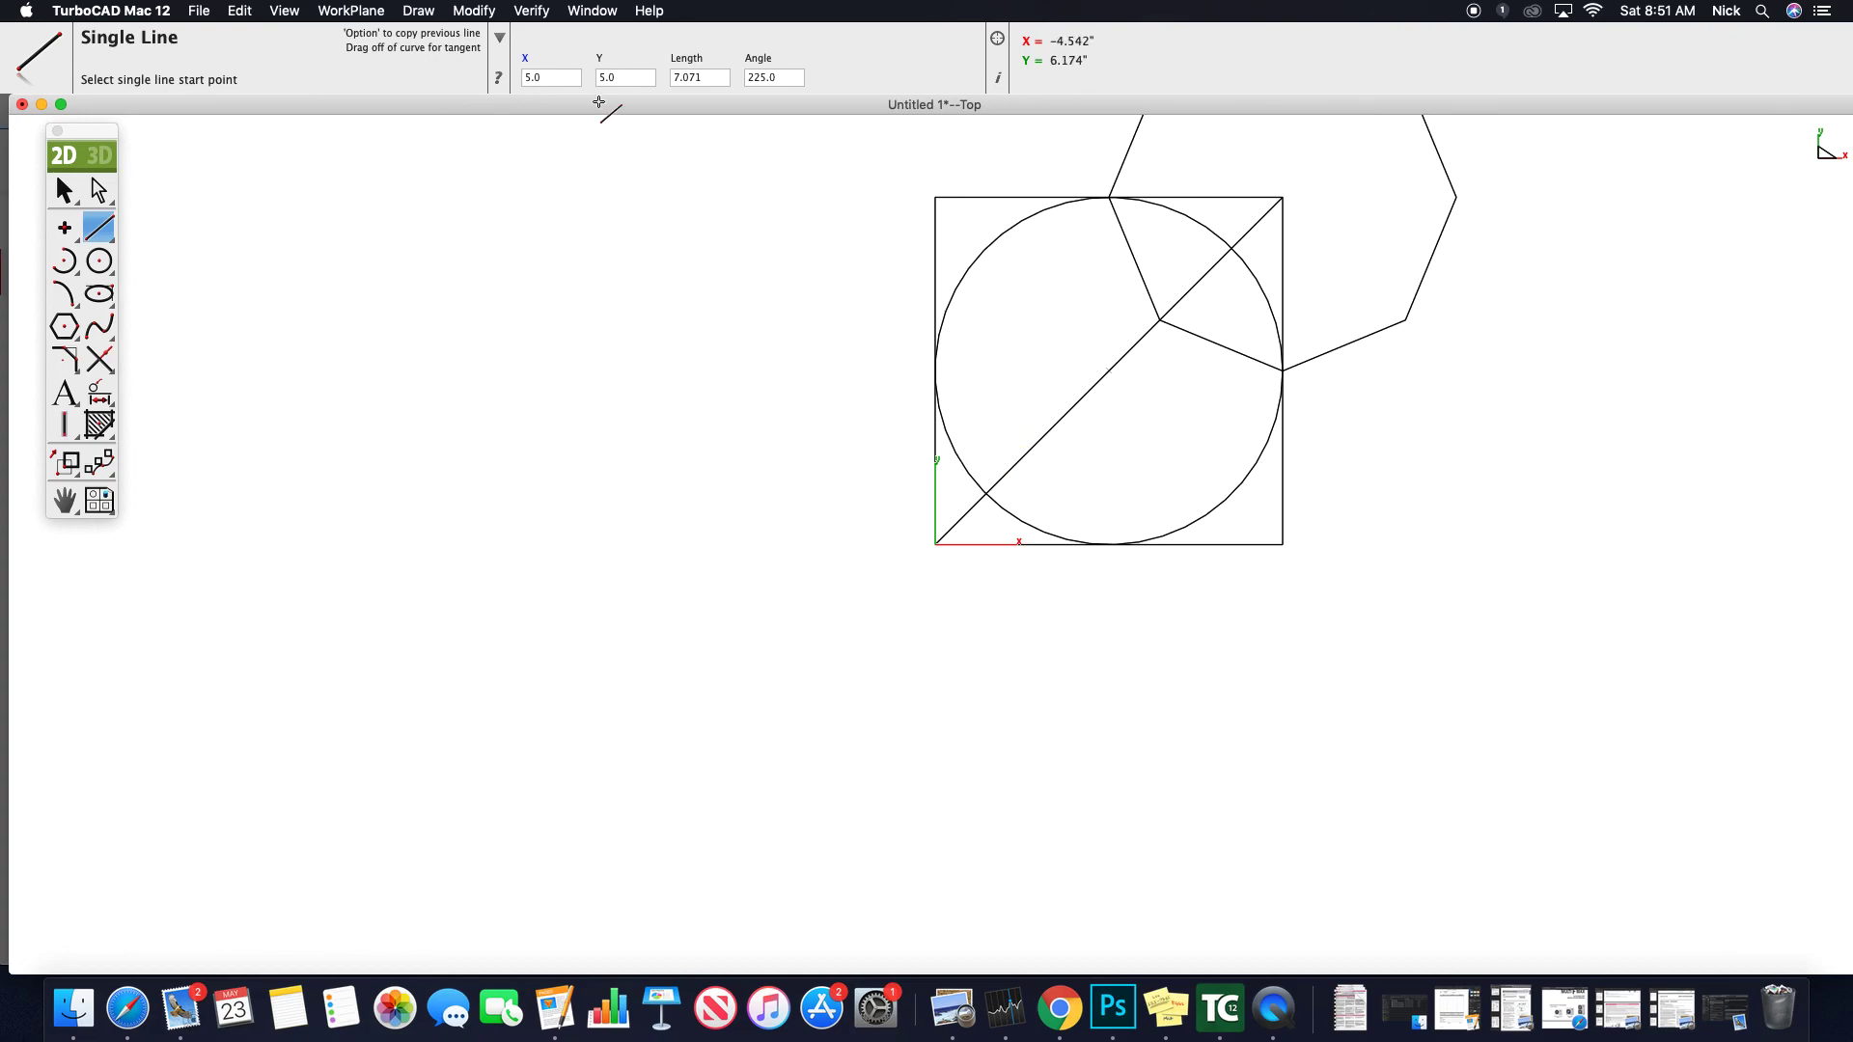
{"action": "key", "text": "Tab"}
{"action": "type", "text": "0"}
{"action": "key", "text": "Tab"}
{"action": "type", "text": "0"}
{"action": "key", "text": "Tab"}
{"action": "key", "text": "Tab"}
{"action": "key", "text": "Return"}
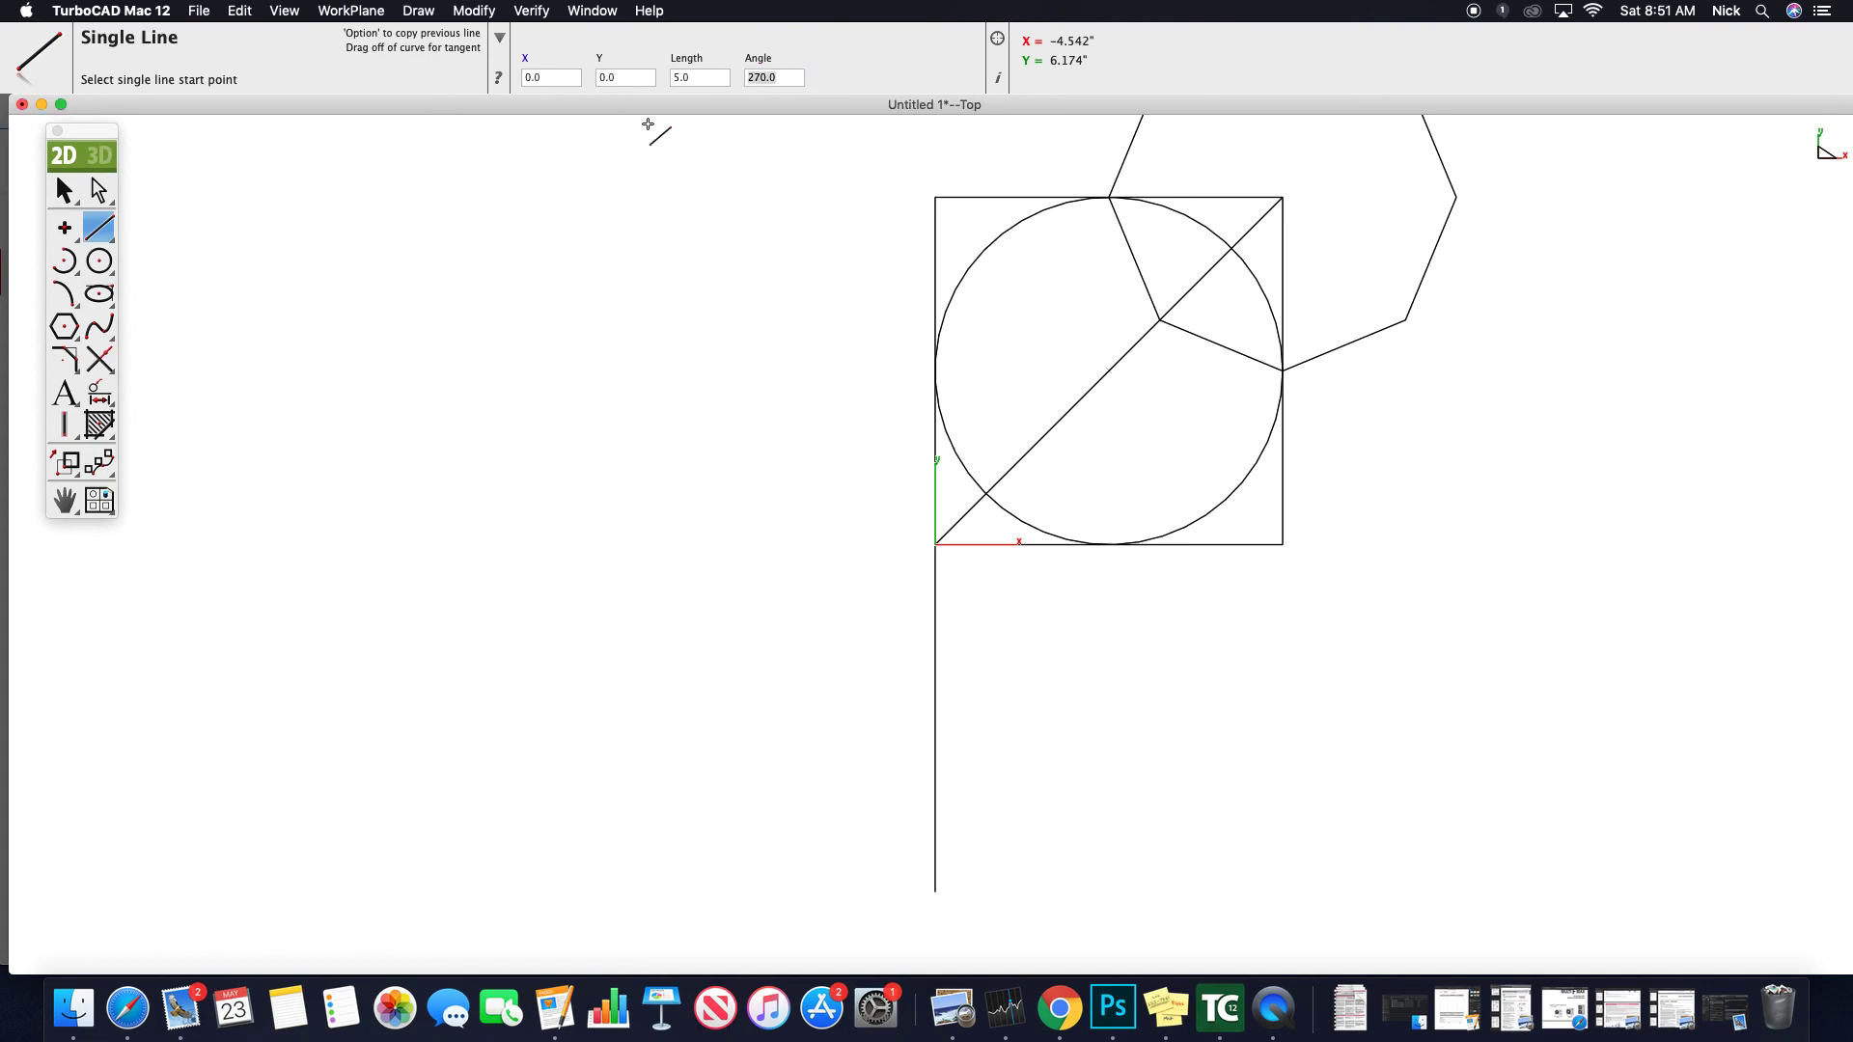